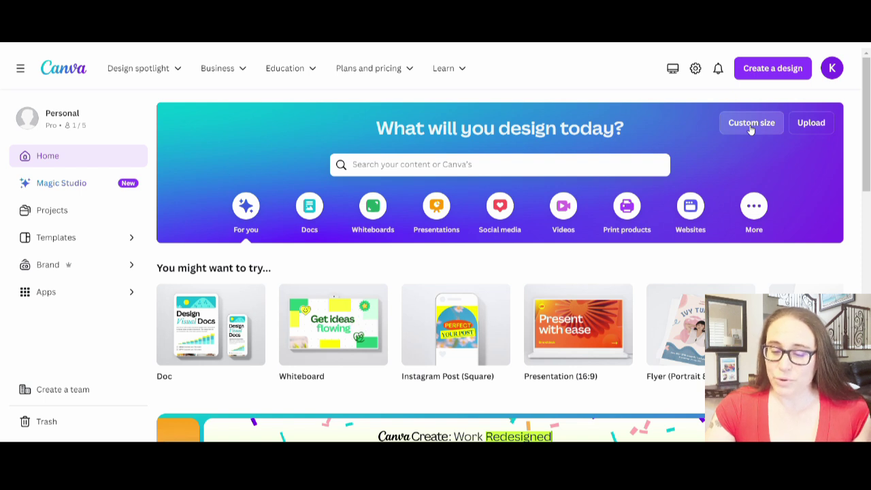
Create a custom-size 4500 × 5400 px design and set its page background to black.
left_click(751, 130)
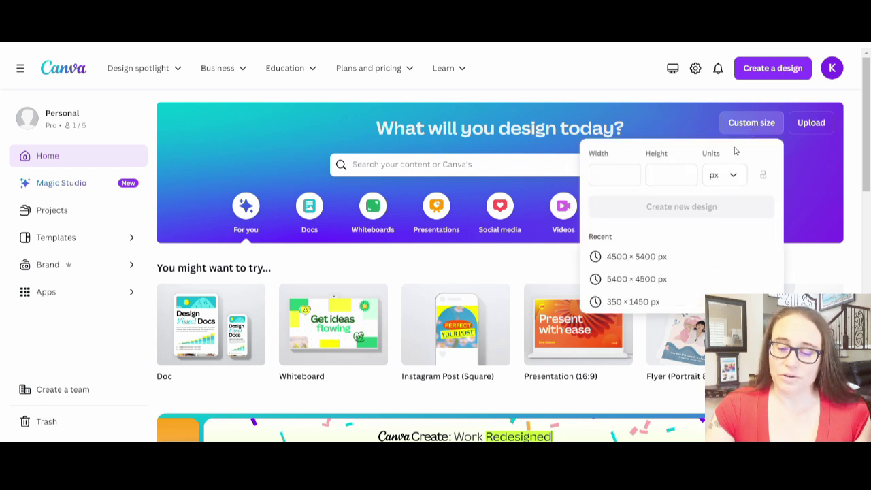
left_click(656, 261)
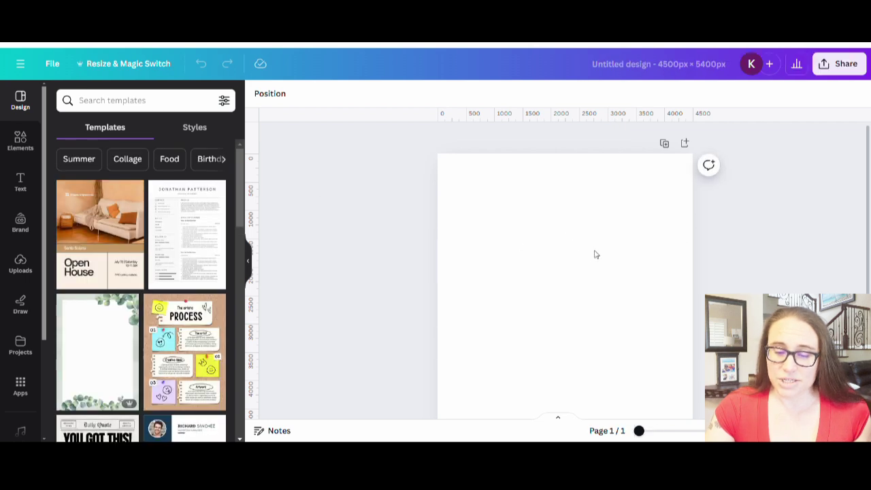
left_click(496, 194)
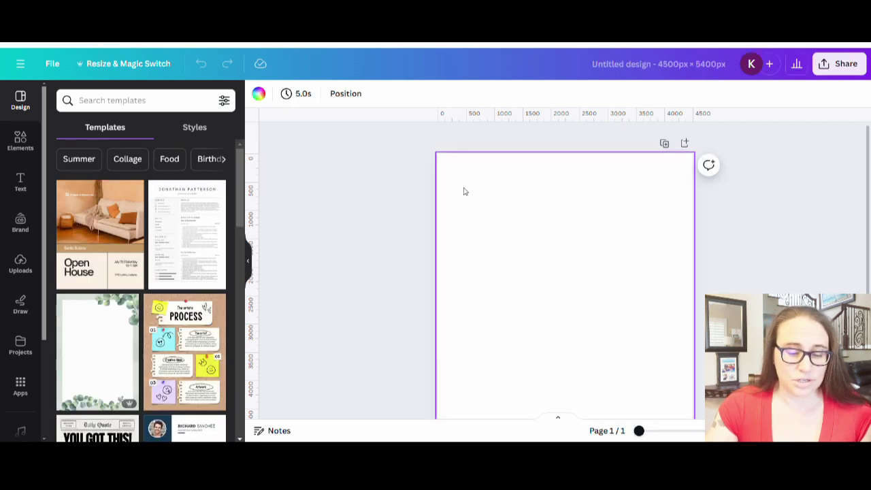
left_click(258, 93)
left_click(62, 317)
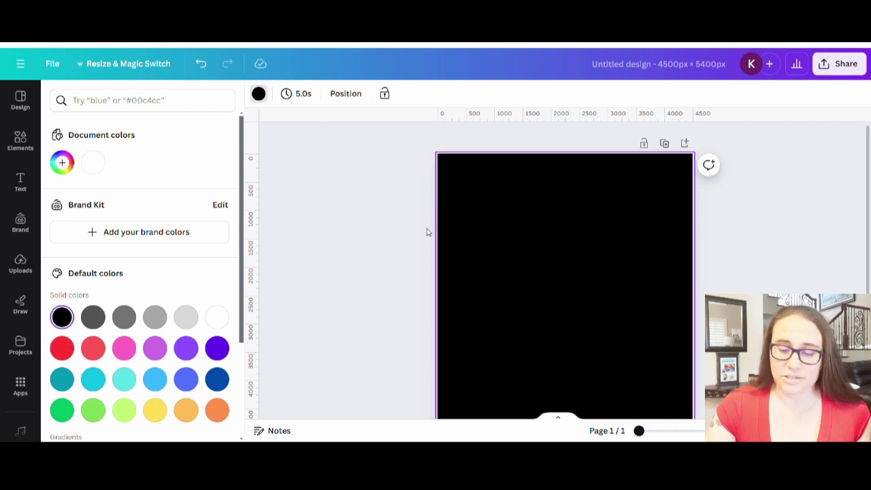
key("Escape")
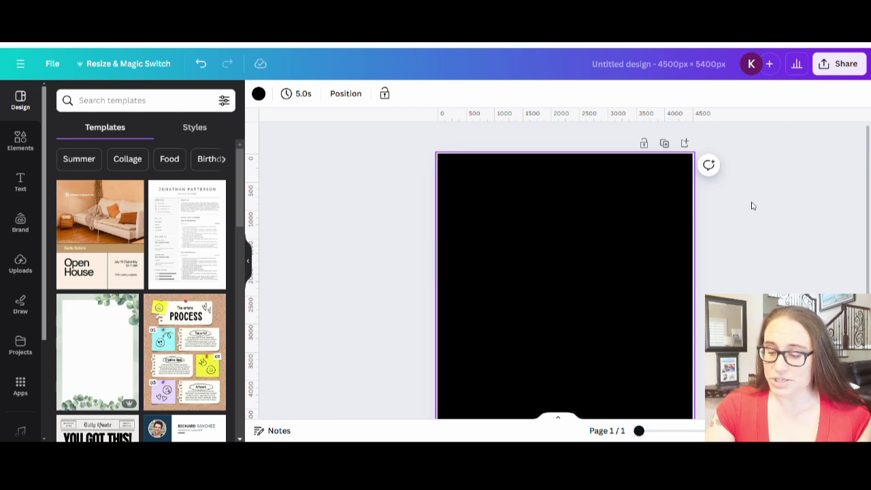
scroll(828, 189, "down", 1)
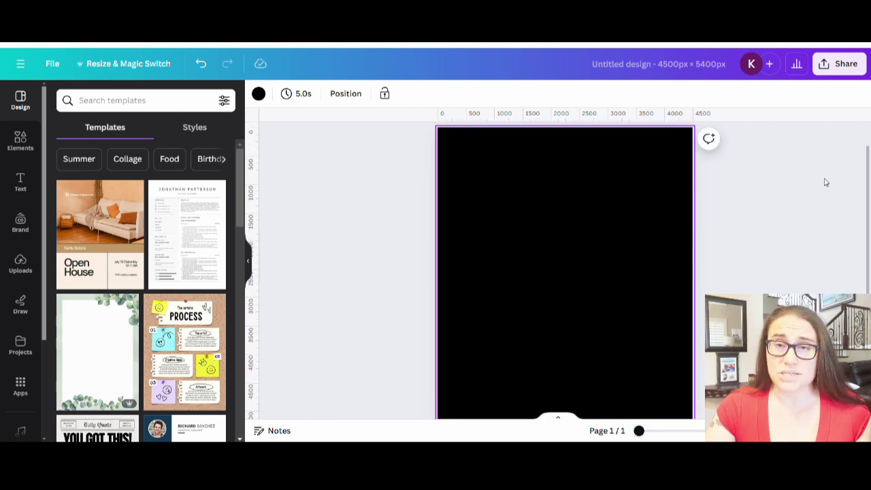
scroll(826, 182, "up", 1)
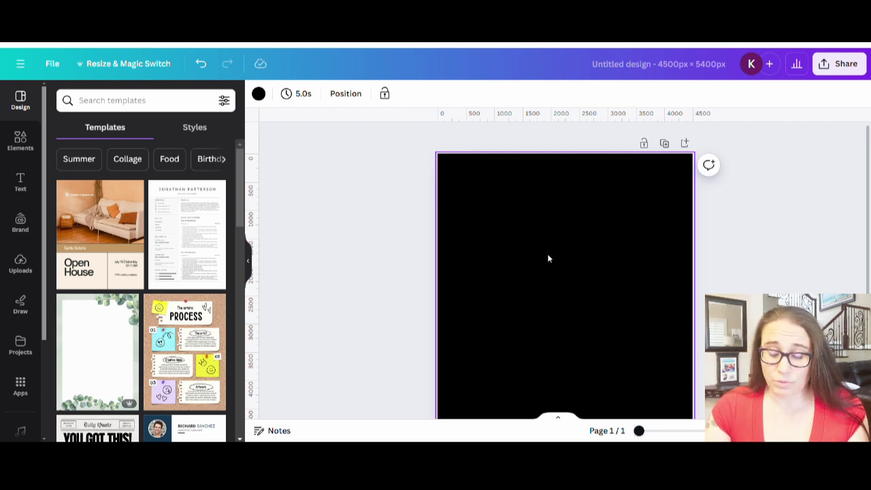
Add a text box reading "Red" and place it in the upper-left area of the page.
key("t")
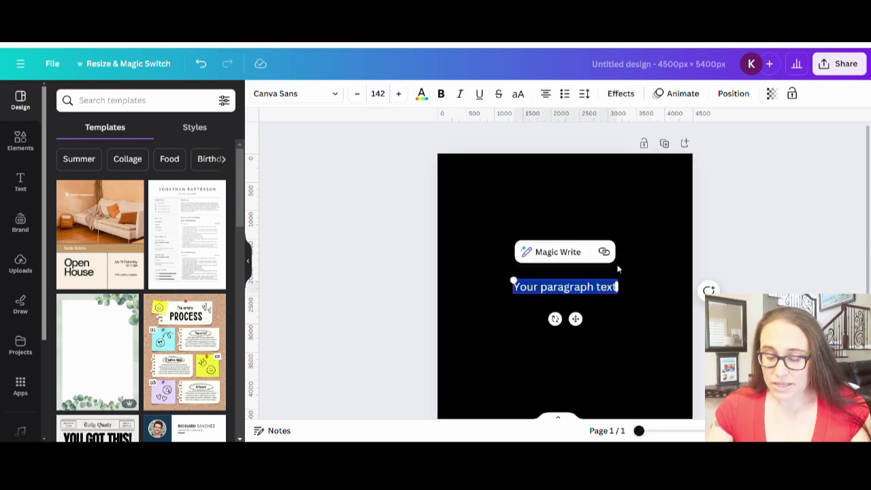
type("Red")
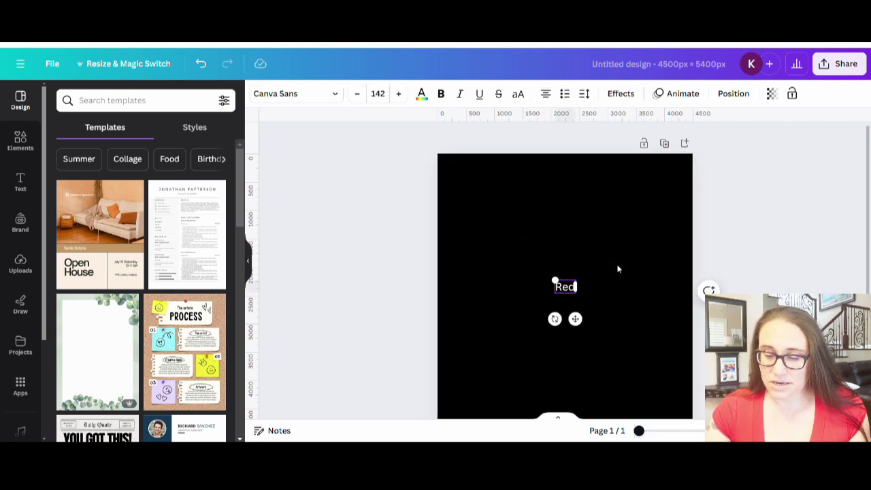
left_click(549, 304)
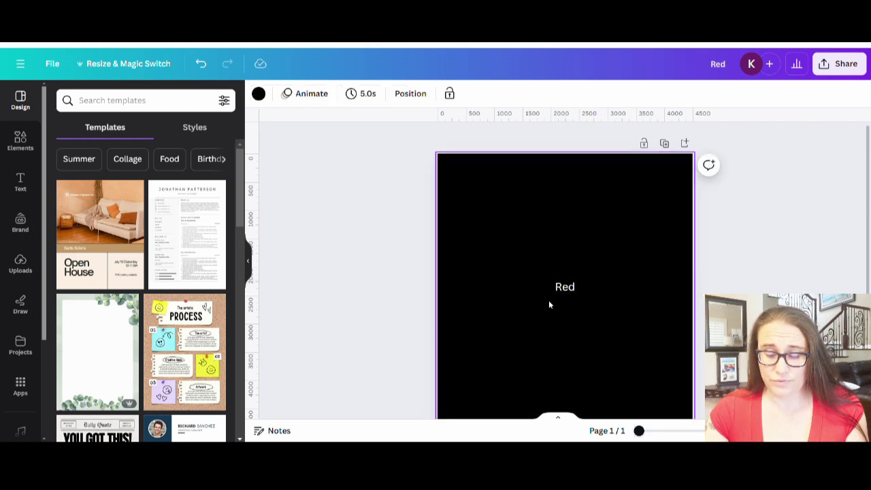
left_click_drag(568, 292, 503, 199)
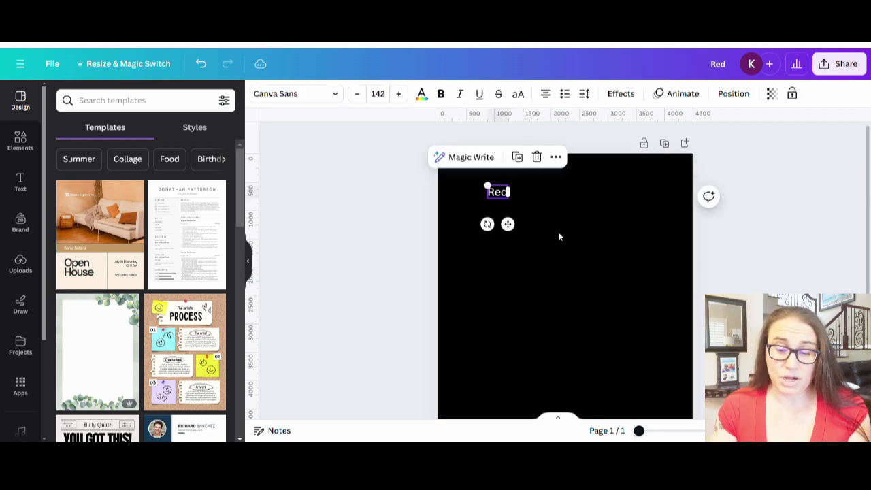
left_click(575, 296)
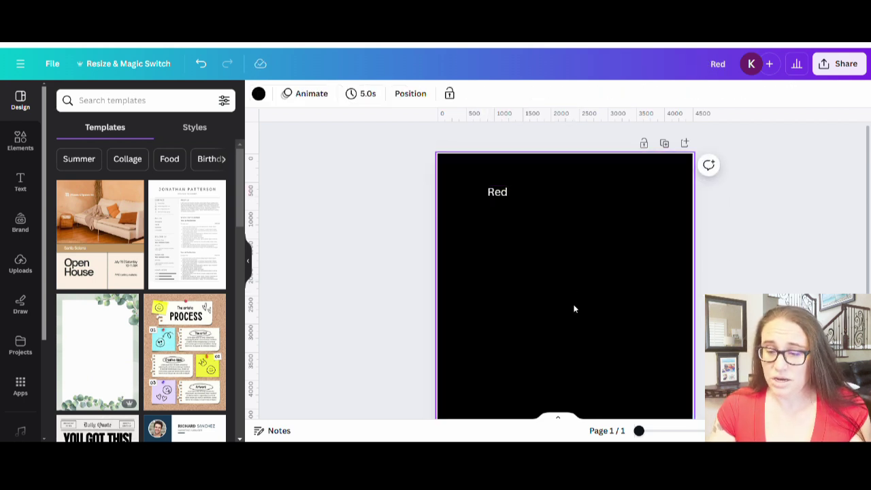
Add a separate text box reading "White" and place it to the right of "Red".
key("t")
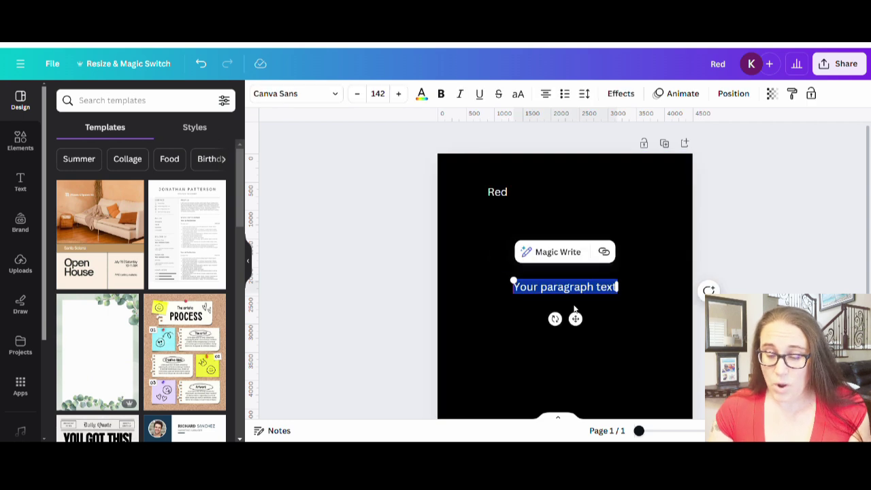
type("White")
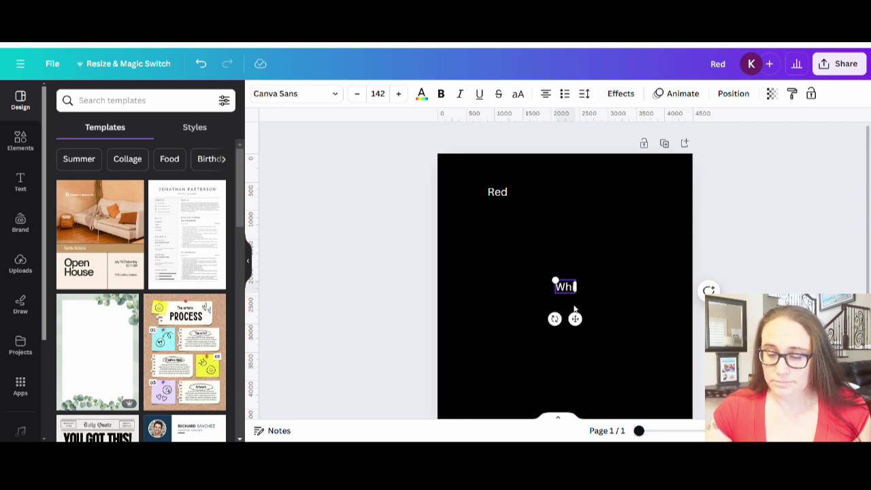
left_click(618, 253)
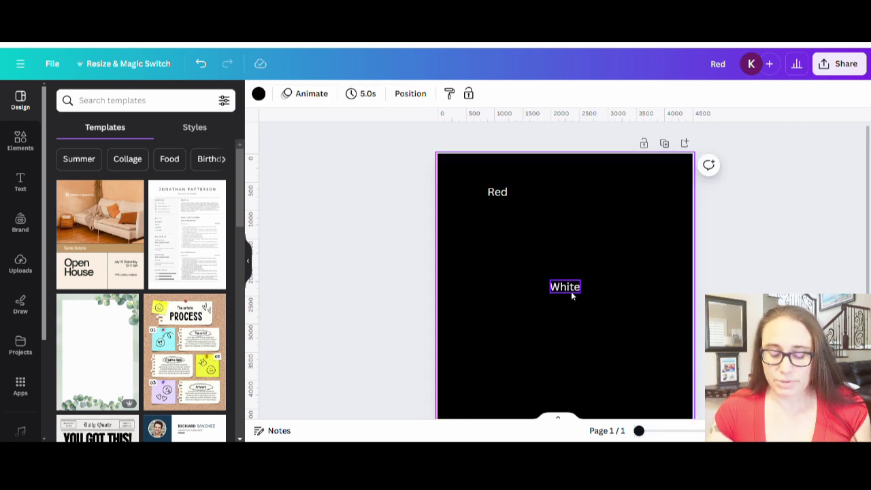
left_click_drag(571, 291, 618, 207)
Add an "&" text box, enlarge it to about font size 549 and place it in the page's lower-left area.
key("t")
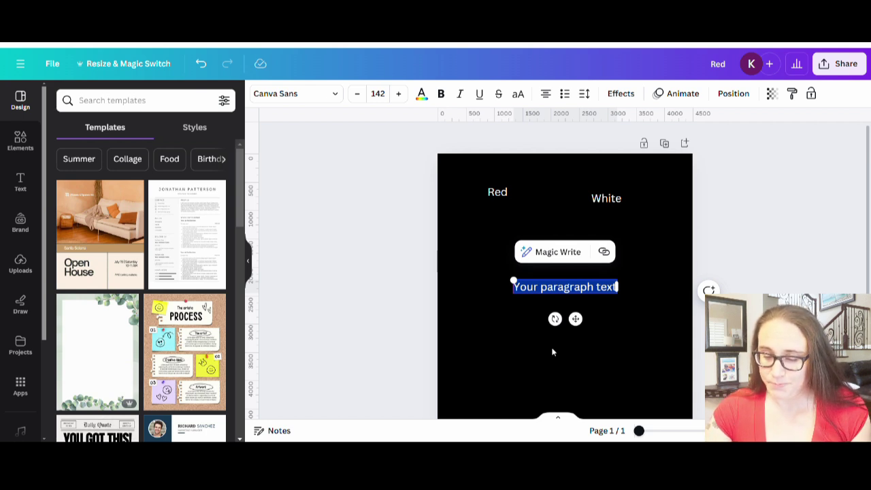
type("B")
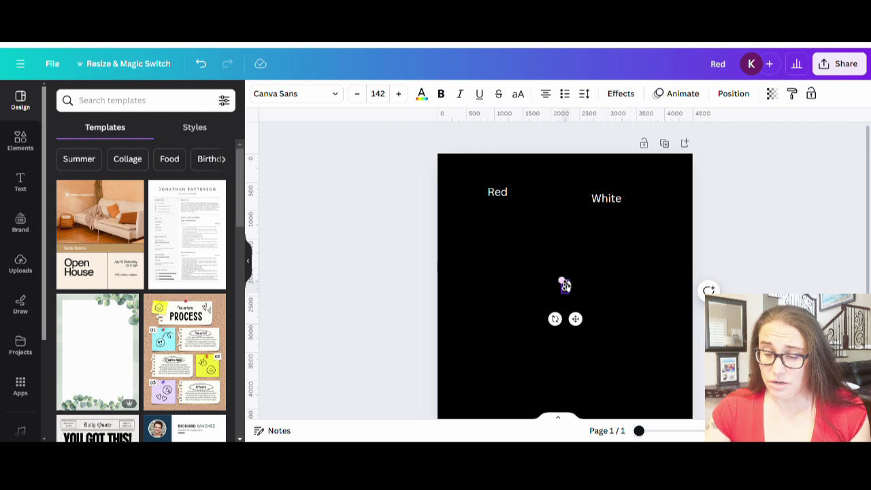
left_click_drag(562, 281, 504, 386)
left_click(608, 373)
Add a text box reading "Boozy" and place it to the right of the ampersand.
type("text")
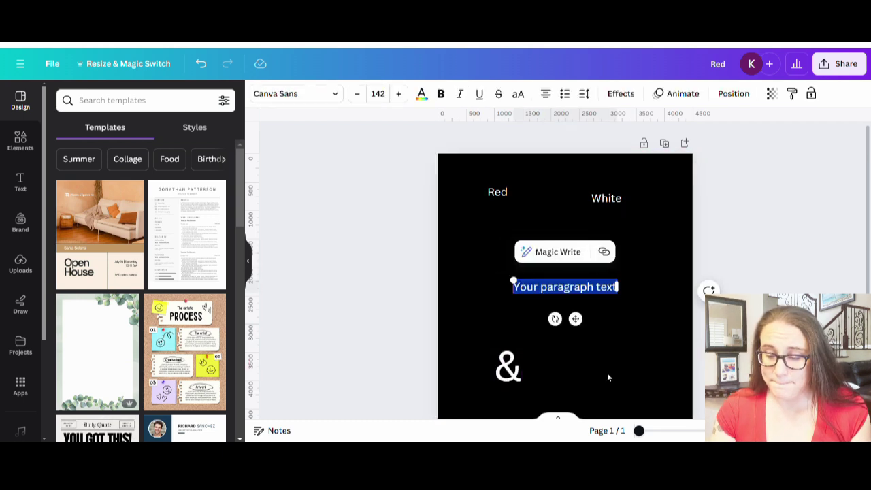
type("Booz")
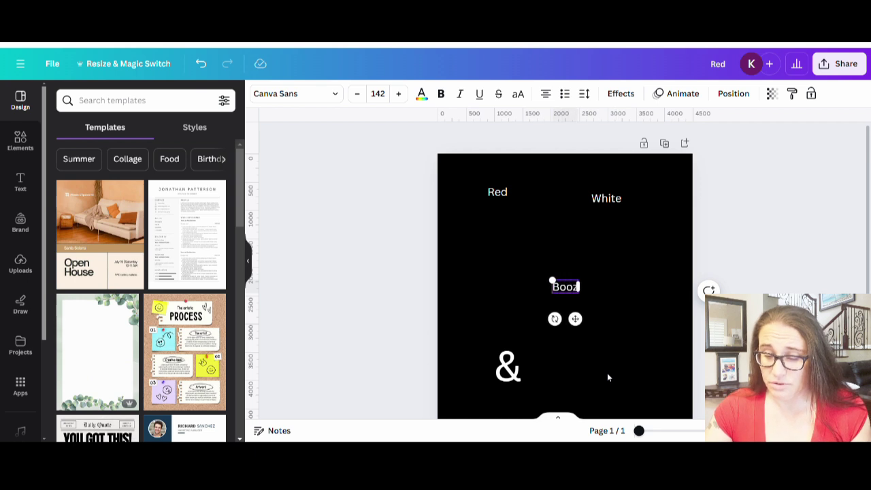
type("y")
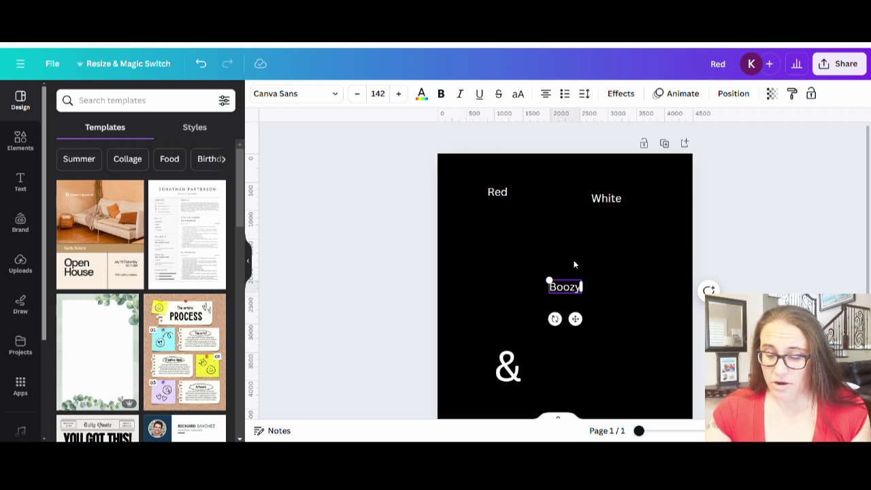
left_click_drag(565, 287, 598, 372)
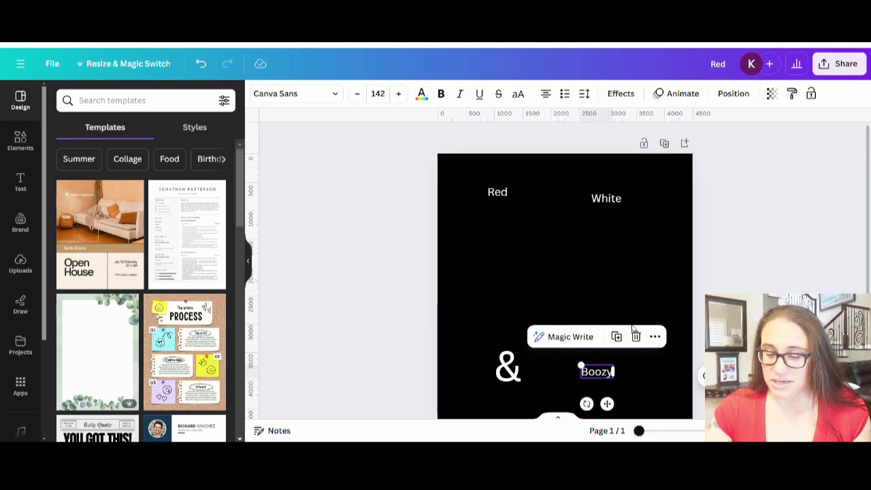
left_click(654, 290)
Align "Red" level with "White" and above the ampersand, and change its font to Banthel Regular.
left_click_drag(497, 194, 511, 202)
left_click(590, 315)
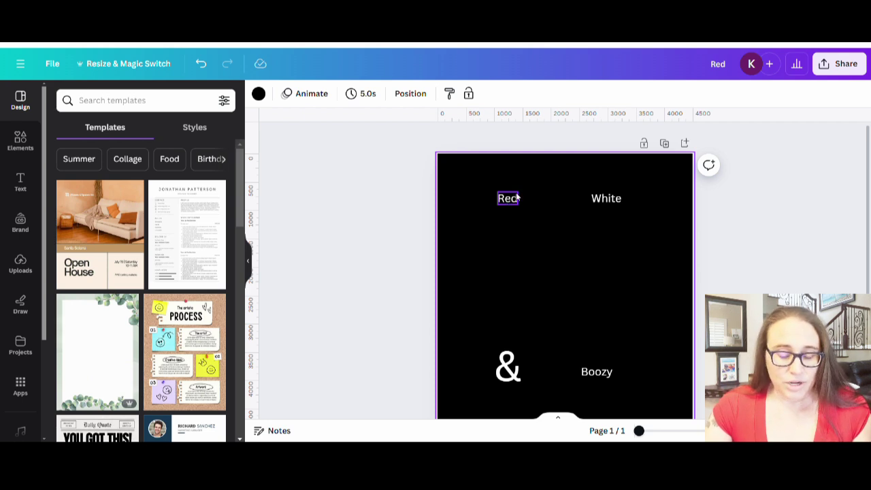
left_click(517, 200)
left_click(292, 96)
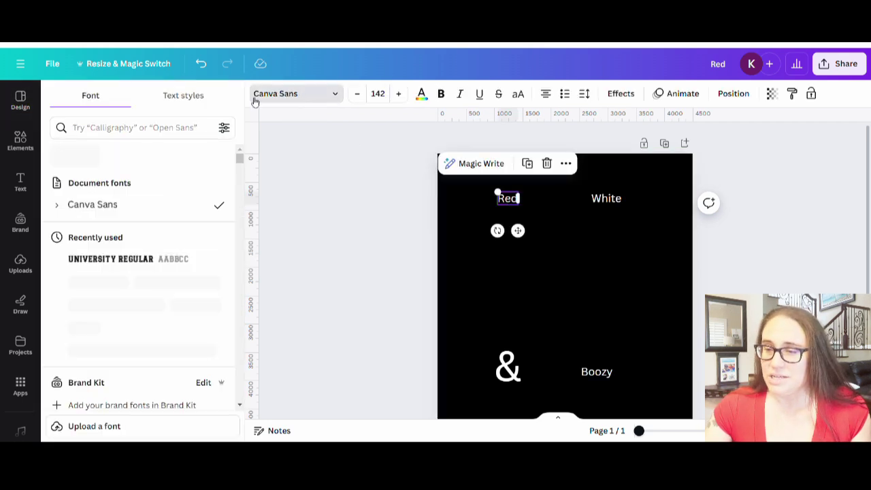
left_click(117, 129)
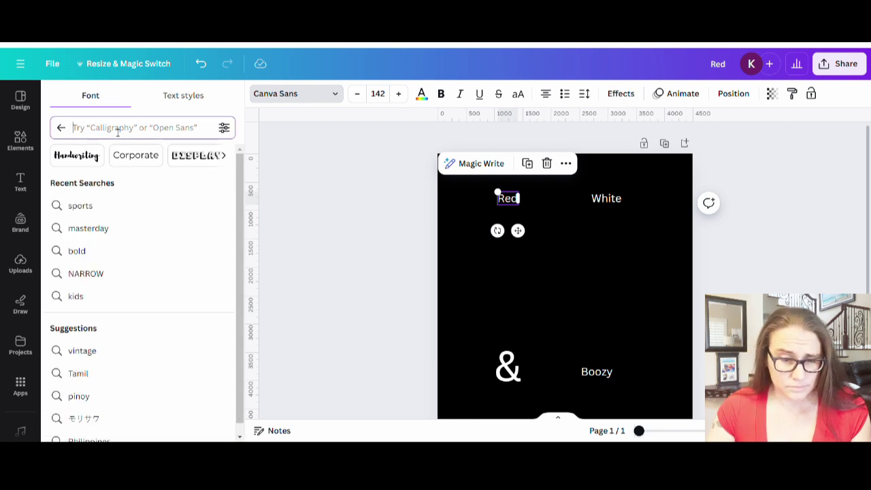
type("Banthel")
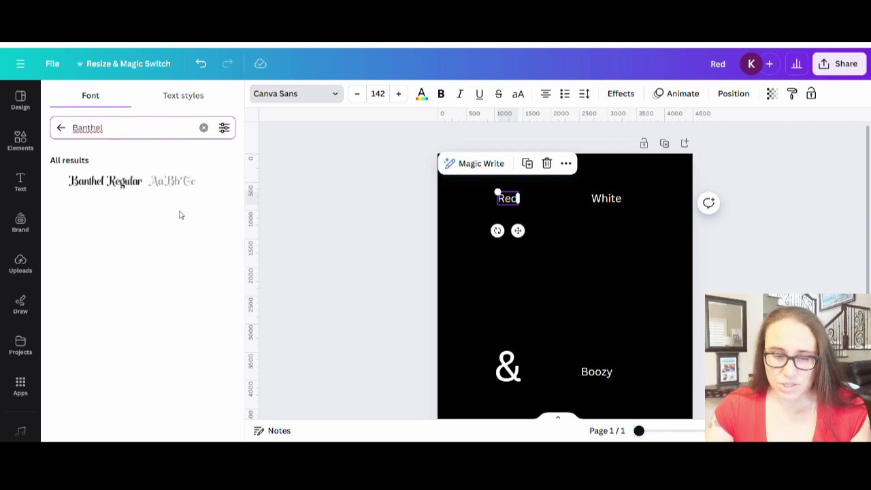
left_click(111, 184)
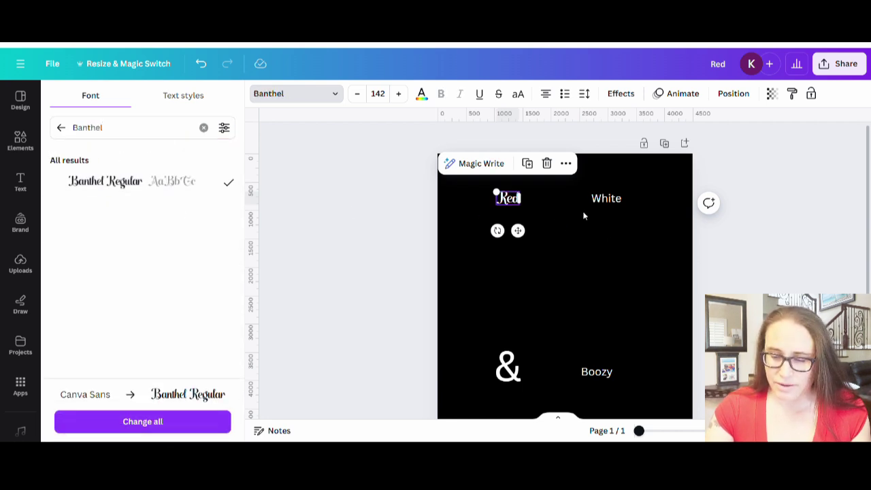
Apply the Banthel Regular font to "White", "Boozy" and the ampersand.
left_click(606, 199)
left_click(163, 182)
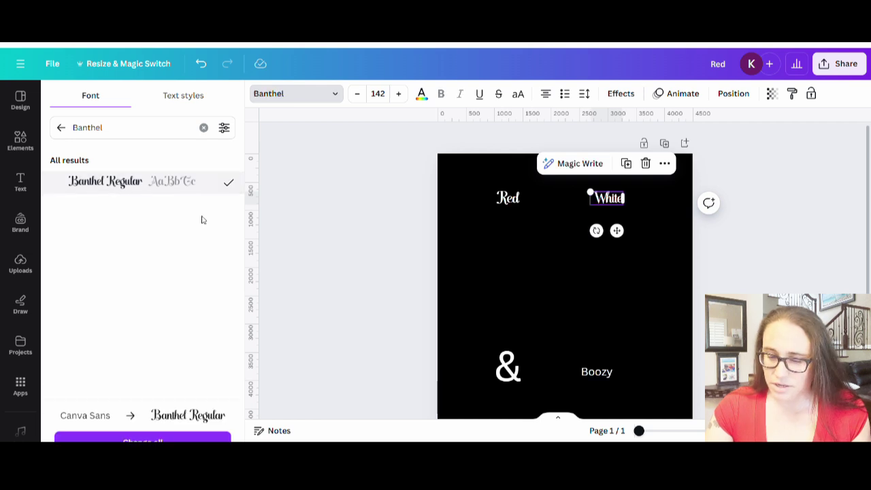
left_click(594, 375)
left_click(129, 190)
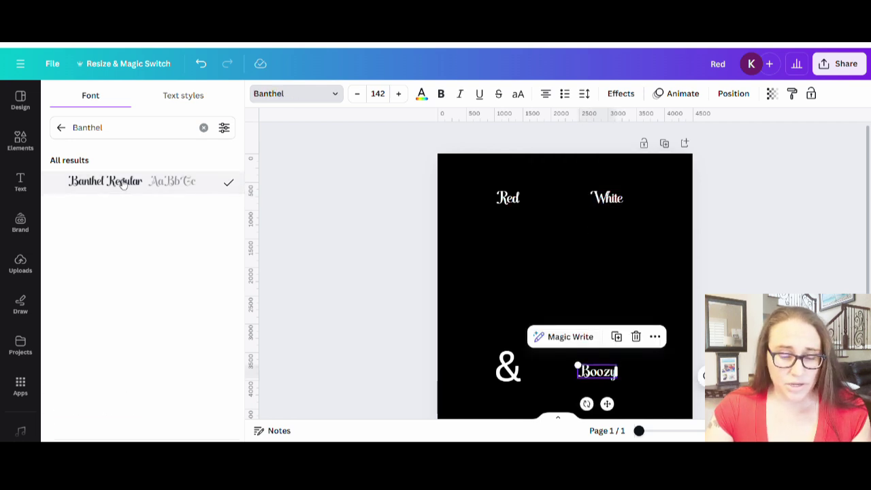
left_click(506, 374)
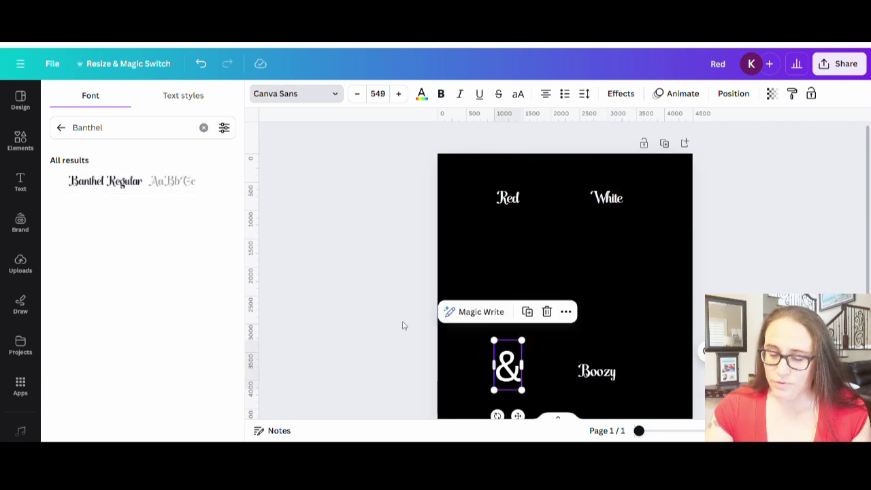
left_click(115, 184)
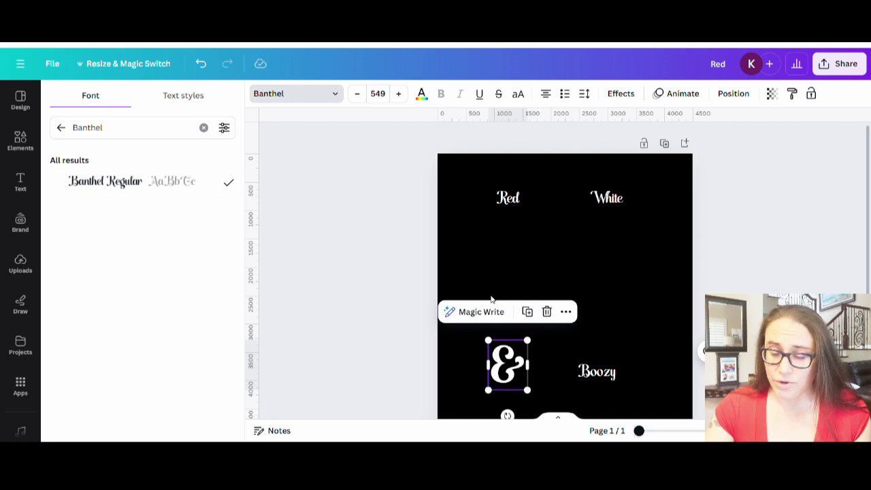
left_click(381, 282)
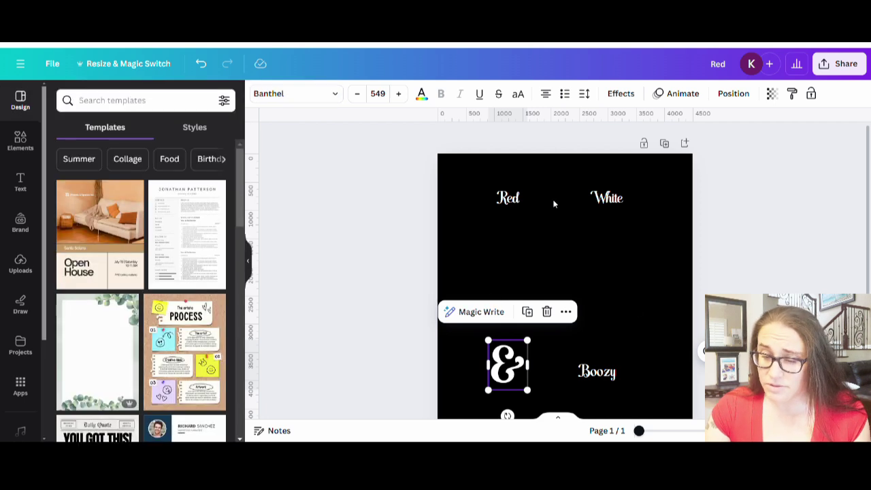
Enlarge "Red" and "White" to similar heights so they sit side by side across the upper part of the page.
left_click(508, 199)
mouse_move(524, 213)
left_mouse_down()
mouse_move(566, 270)
mouse_move(571, 235)
mouse_move(518, 205)
left_mouse_up()
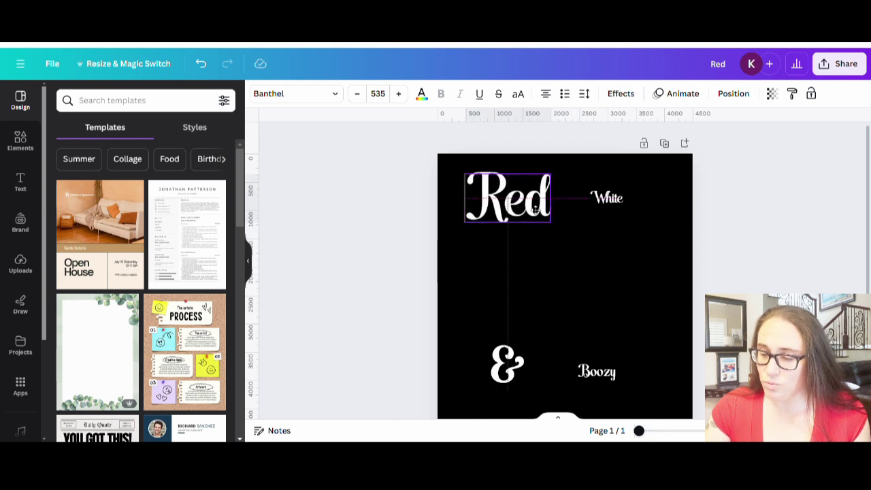
left_click(604, 203)
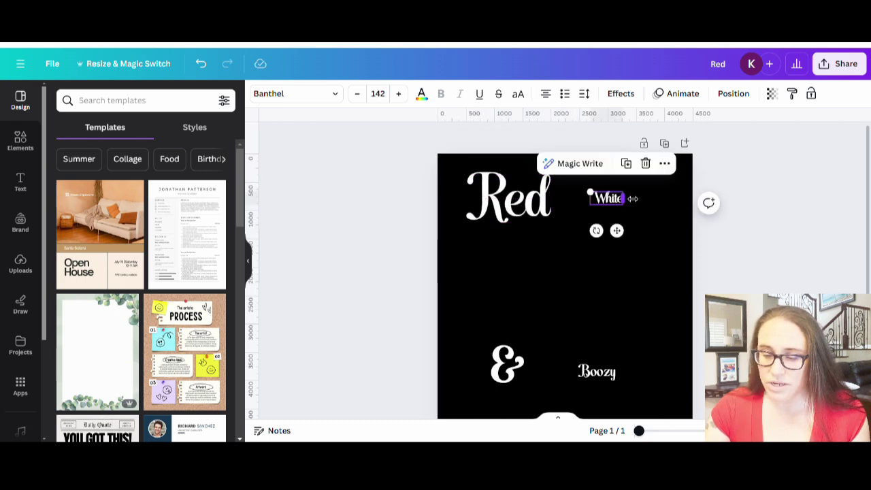
left_click_drag(627, 194, 672, 176)
left_click_drag(588, 204, 564, 236)
left_click_drag(631, 206, 635, 207)
left_click(543, 213)
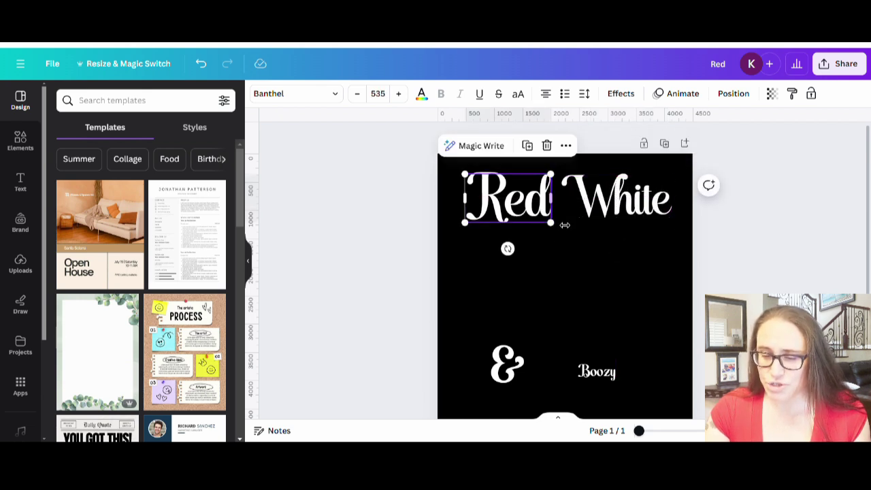
left_click_drag(557, 226, 547, 221)
left_click(608, 259)
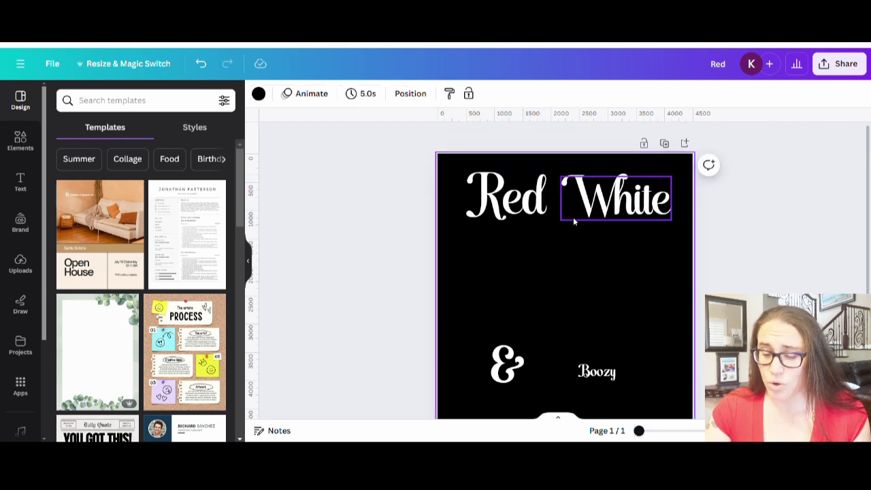
Enlarge "Boozy" to a font size of about 486 and place it just right of the ampersand.
left_click(505, 198)
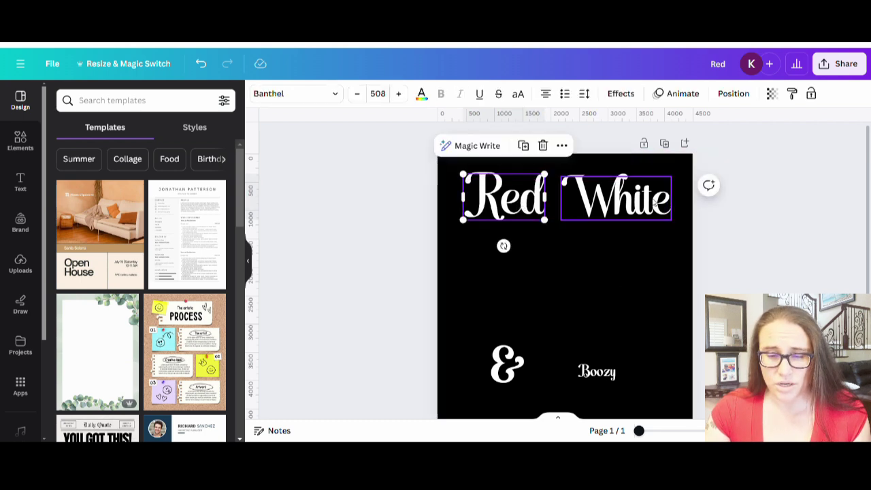
left_click(596, 371)
left_click_drag(576, 361, 507, 342)
left_click_drag(625, 343, 647, 332)
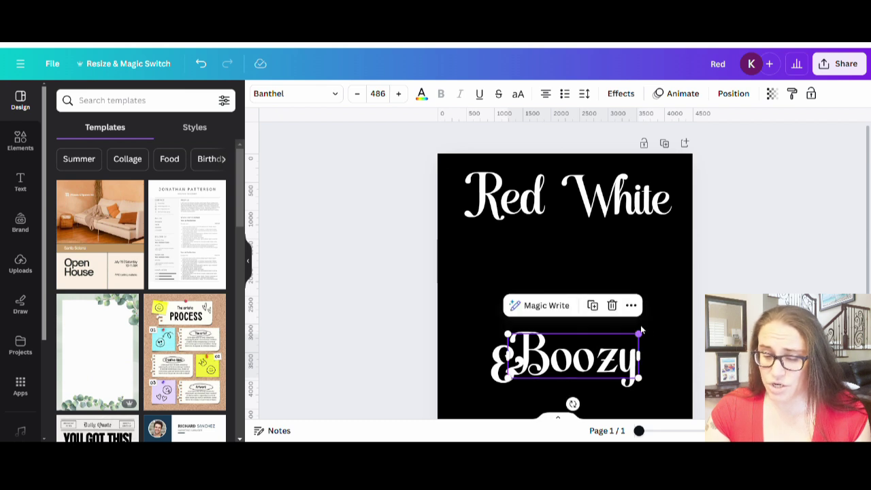
left_click_drag(609, 369, 635, 381)
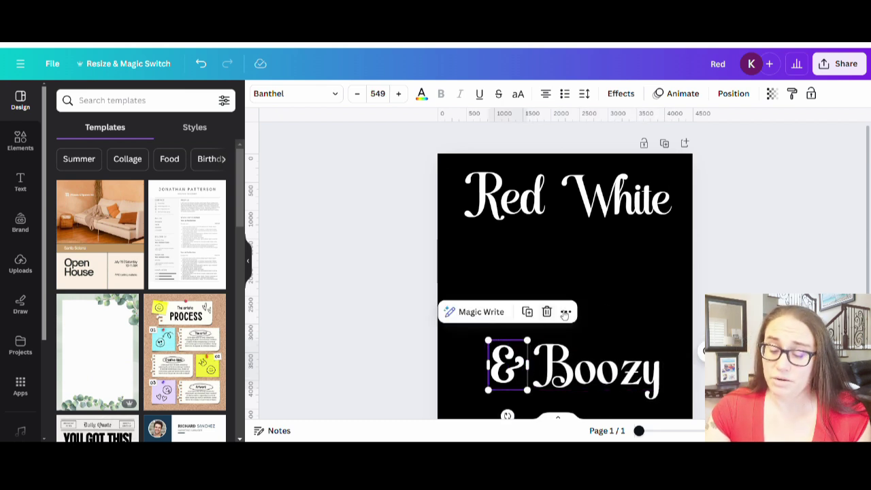
Shrink the ampersand to a font size of about 440 and shift "Boozy" slightly toward it on the same line.
left_click(656, 310)
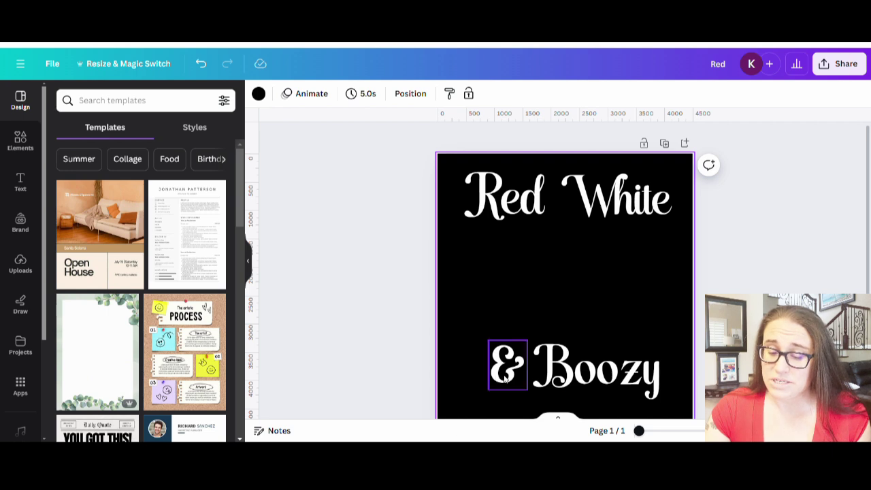
left_click_drag(516, 348, 497, 373)
left_click(632, 368)
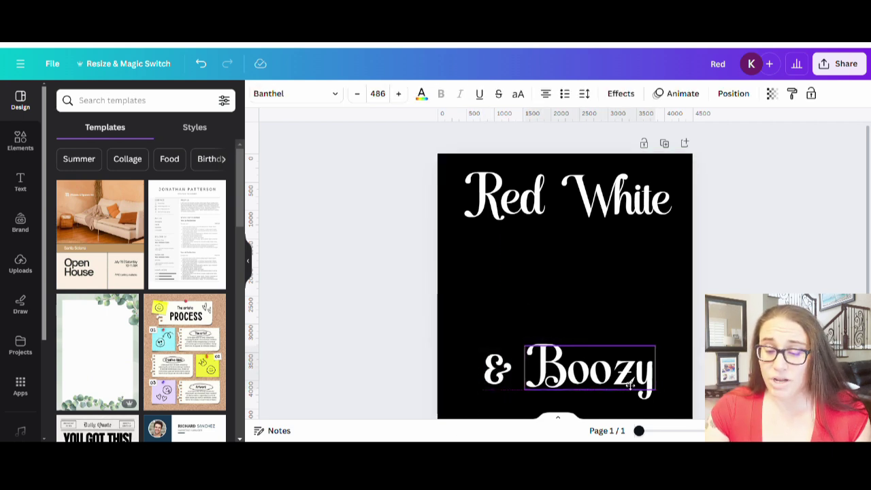
left_click(654, 286)
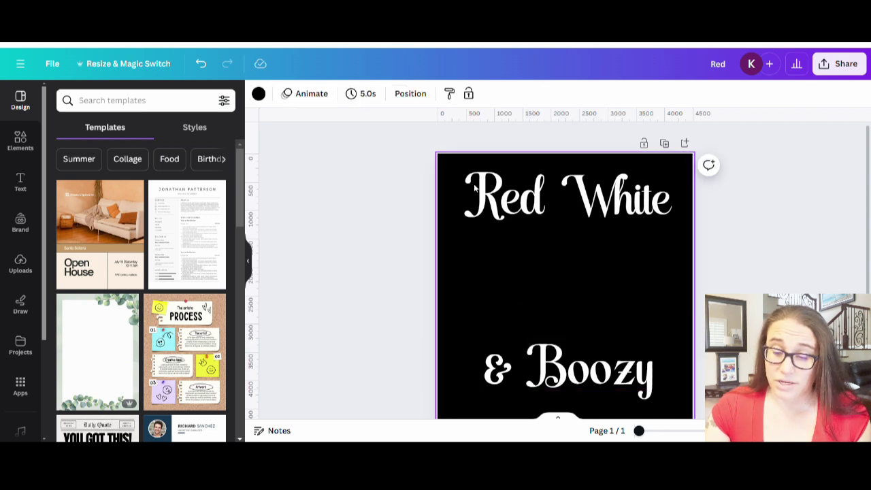
Color the word "Red" red and the word "Boozy" light blue.
left_click(535, 194)
left_click(425, 98)
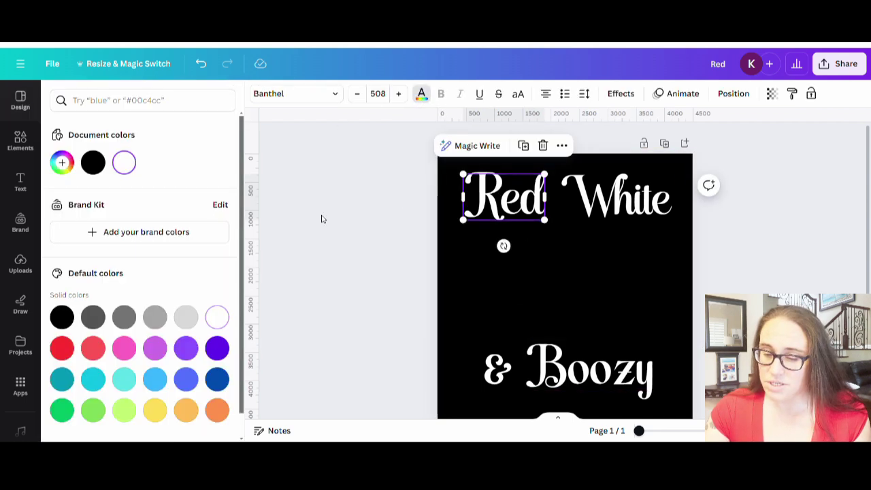
left_click(74, 347)
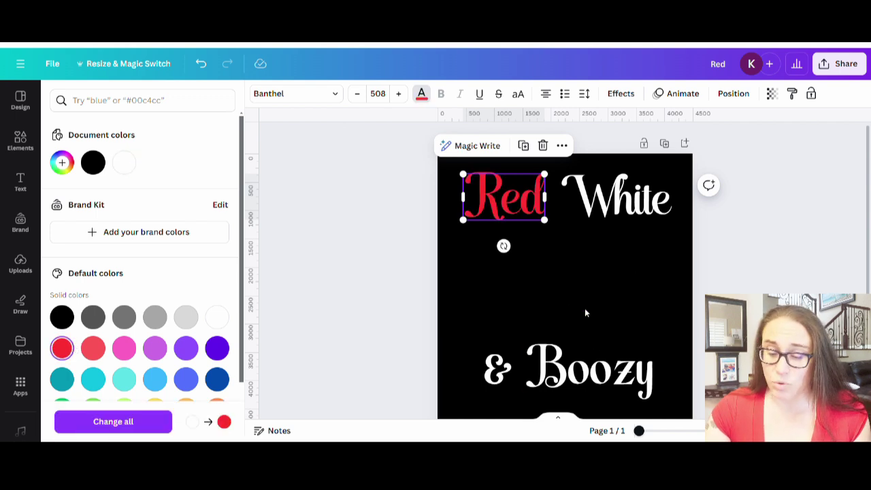
left_click(589, 357)
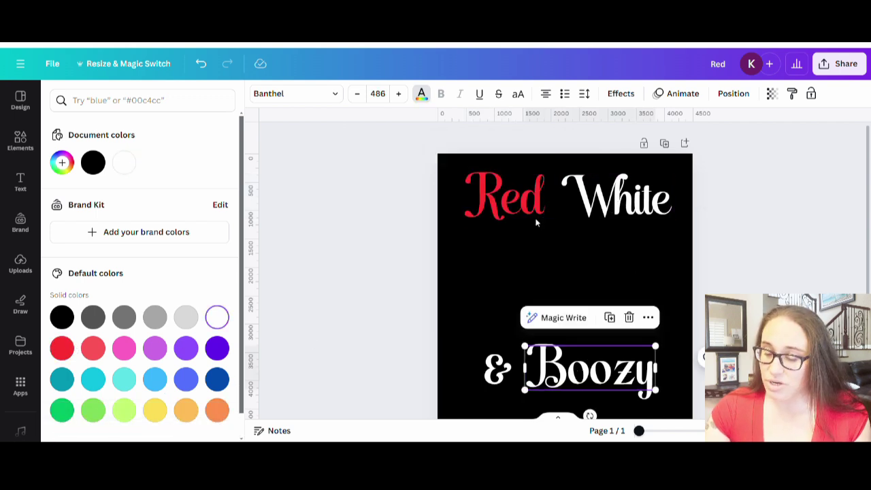
left_click(161, 388)
left_click(655, 271)
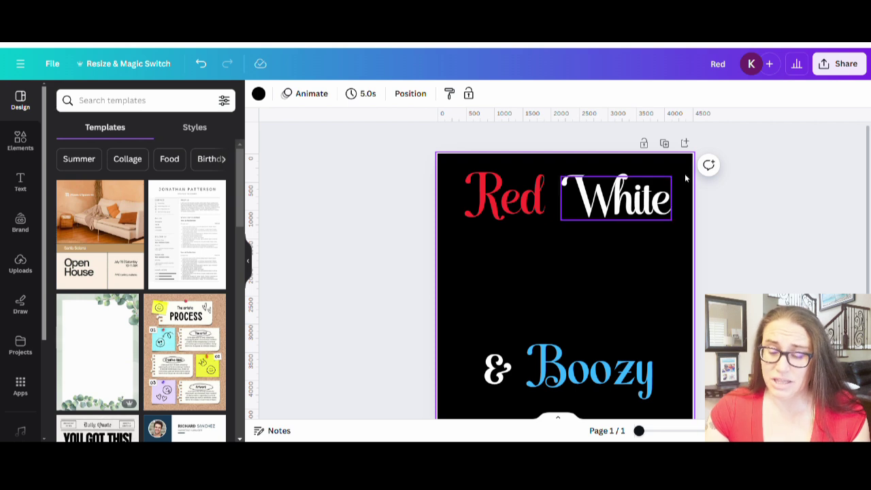
Give "White" an Outline effect in the document's light blue with a thickness of 41.
left_click(603, 207)
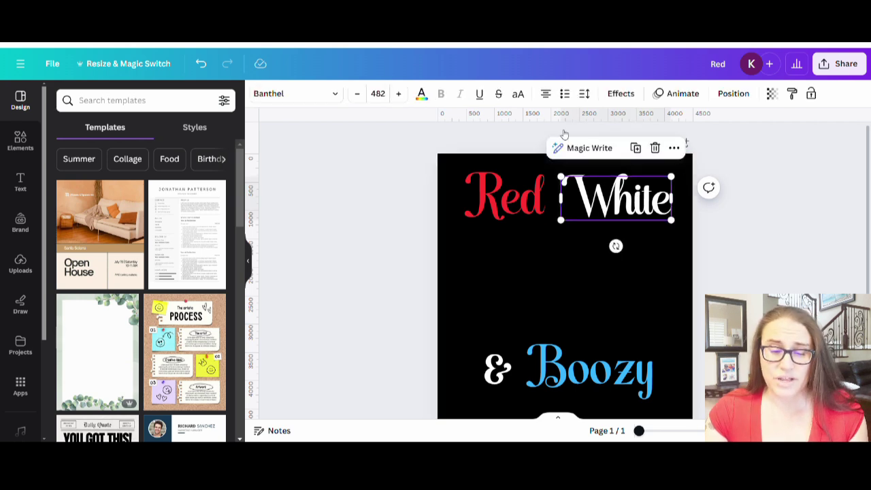
left_click(618, 94)
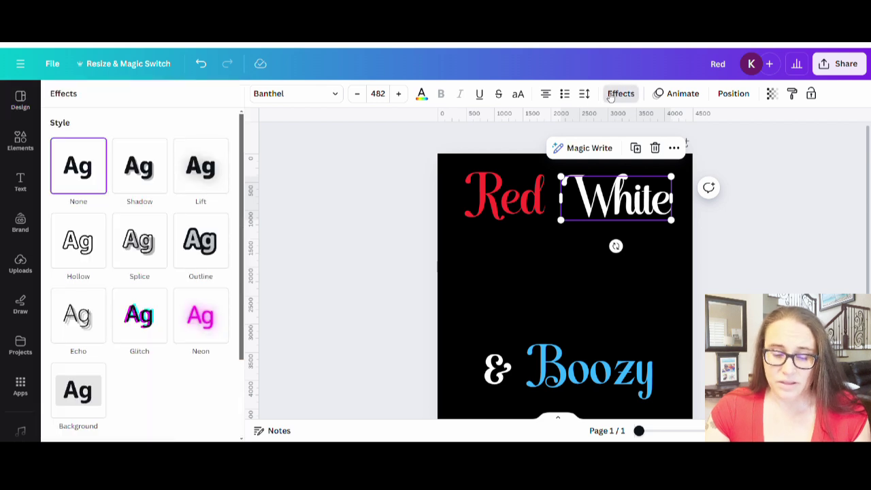
left_click(214, 256)
left_click(220, 341)
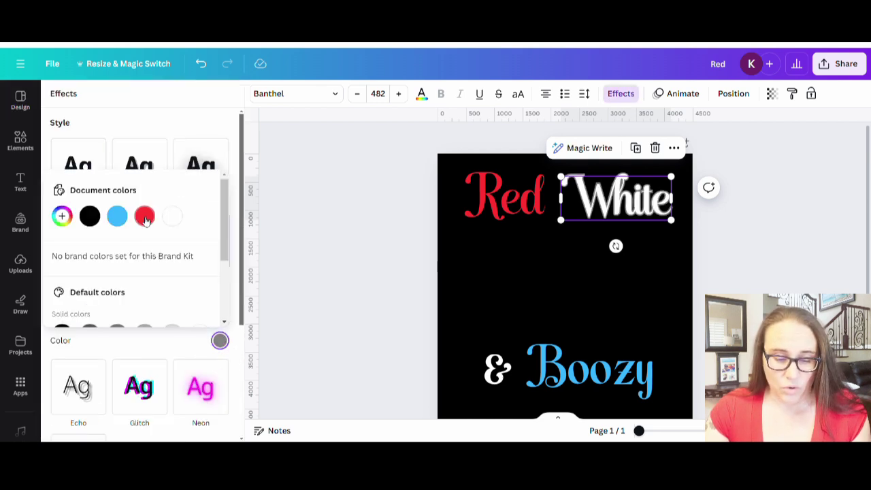
left_click(117, 215)
left_click(151, 118)
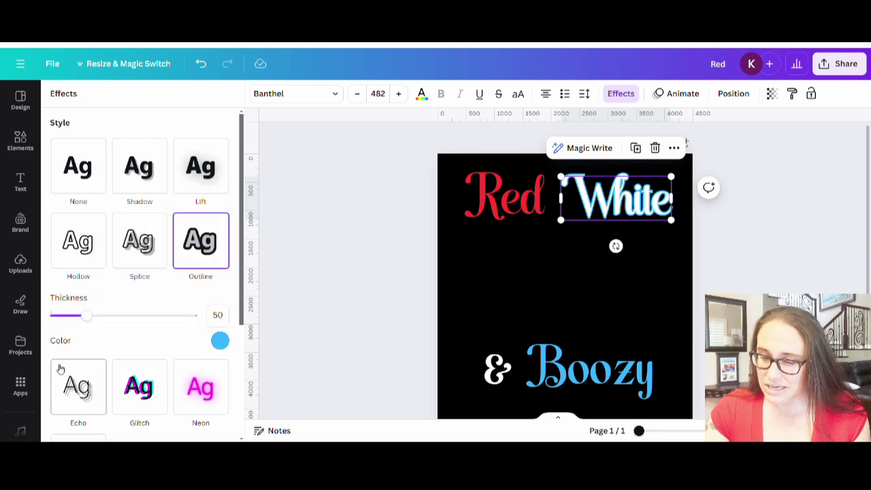
mouse_move(84, 317)
left_mouse_down()
mouse_move(73, 319)
mouse_move(82, 317)
left_mouse_up()
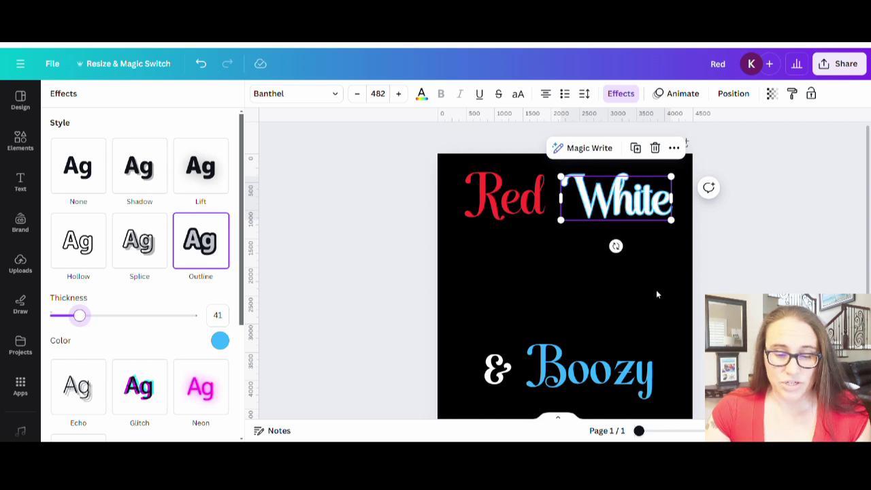
Apply a white Shadow effect to "Red" with transparency 100 and an offset of about 29.
left_click(505, 198)
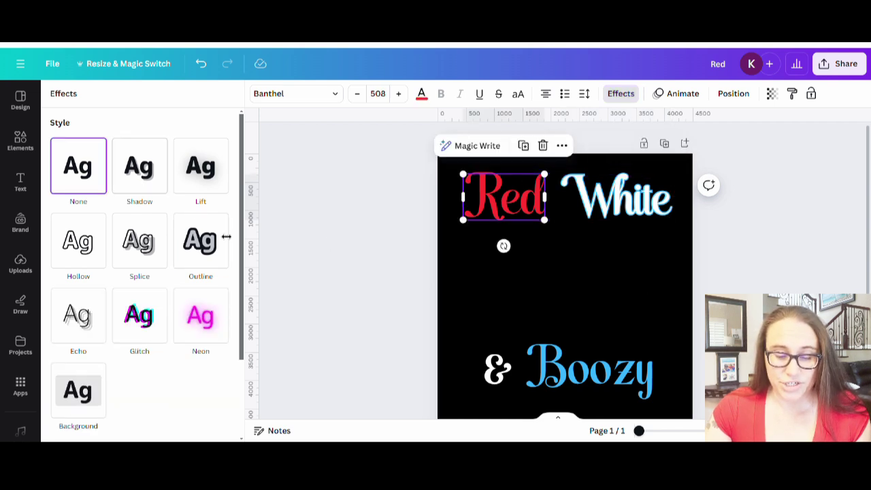
left_click(146, 180)
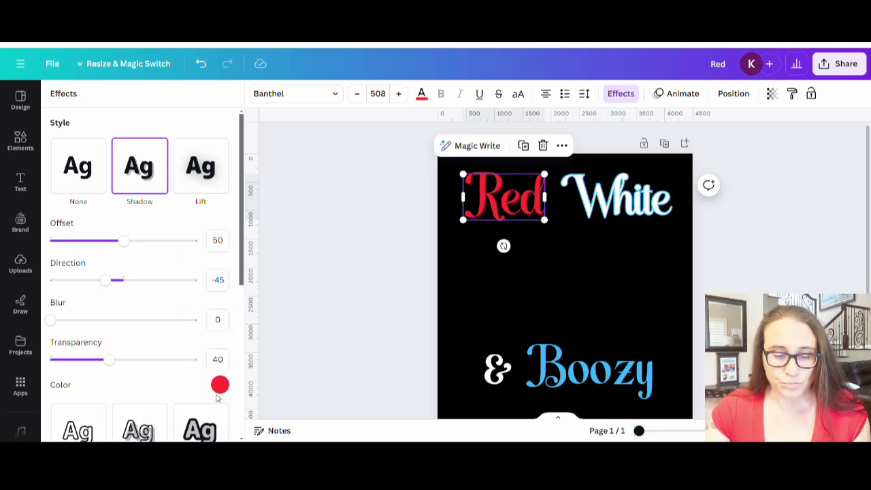
left_click(220, 385)
left_click(180, 259)
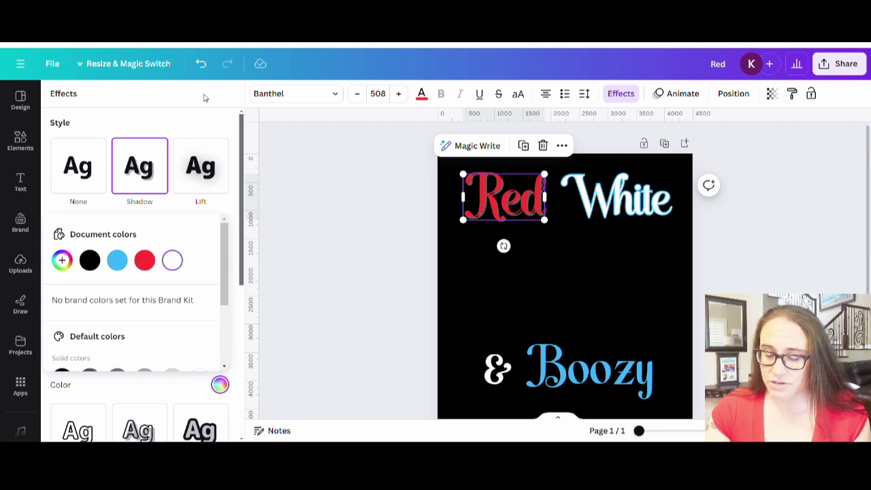
left_click(202, 96)
left_click_drag(117, 358, 197, 359)
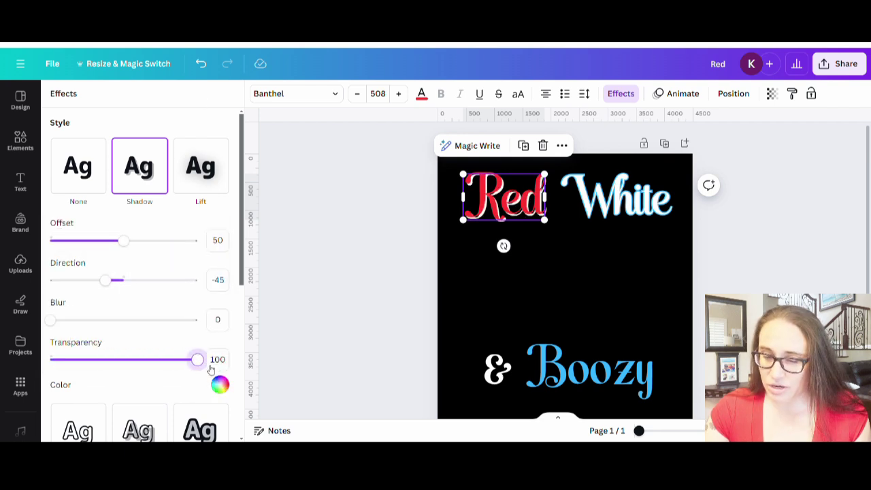
left_click_drag(123, 241, 96, 239)
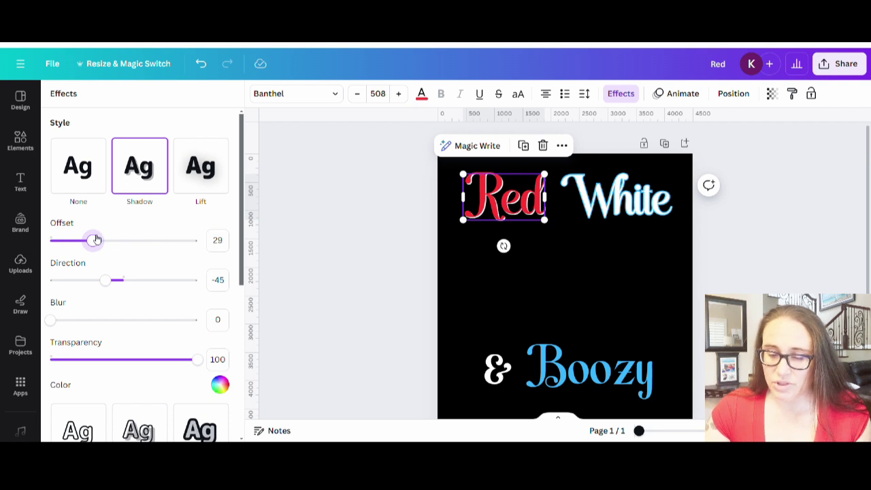
Apply a white Shadow effect to "Boozy" with transparency 100 and an offset of about 34.
left_click(602, 384)
left_click(140, 166)
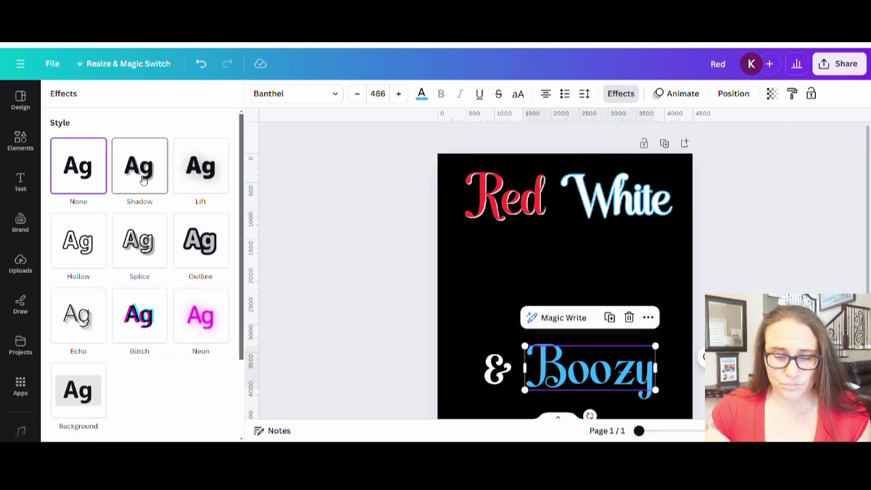
left_click(220, 386)
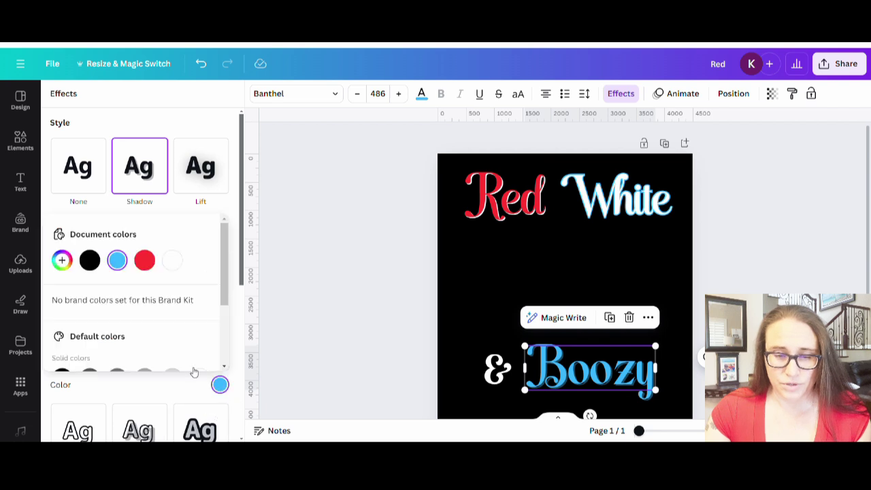
left_click(182, 260)
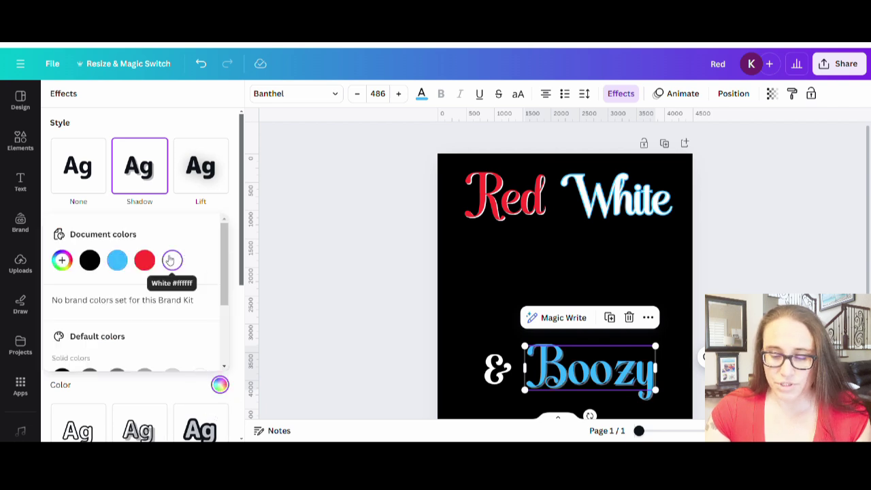
left_click(187, 113)
left_click_drag(109, 361, 299, 377)
left_click_drag(123, 240, 103, 242)
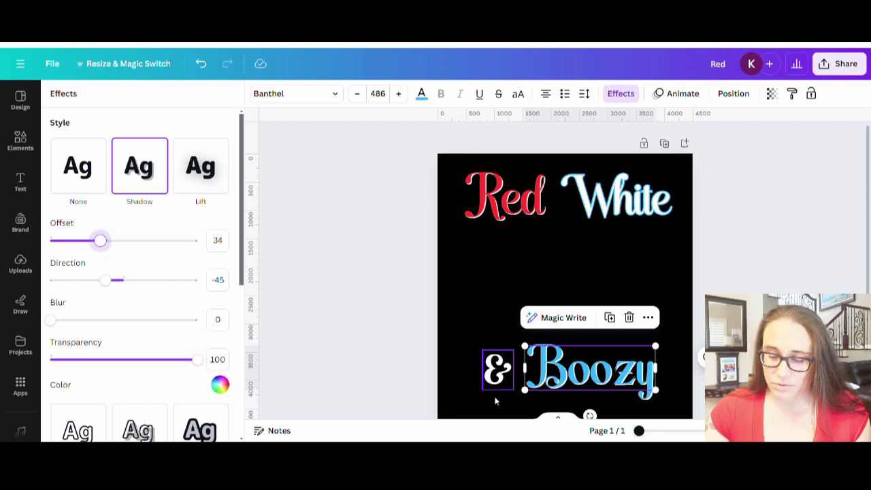
Give the ampersand an Outline effect in the document's light blue.
left_click(497, 371)
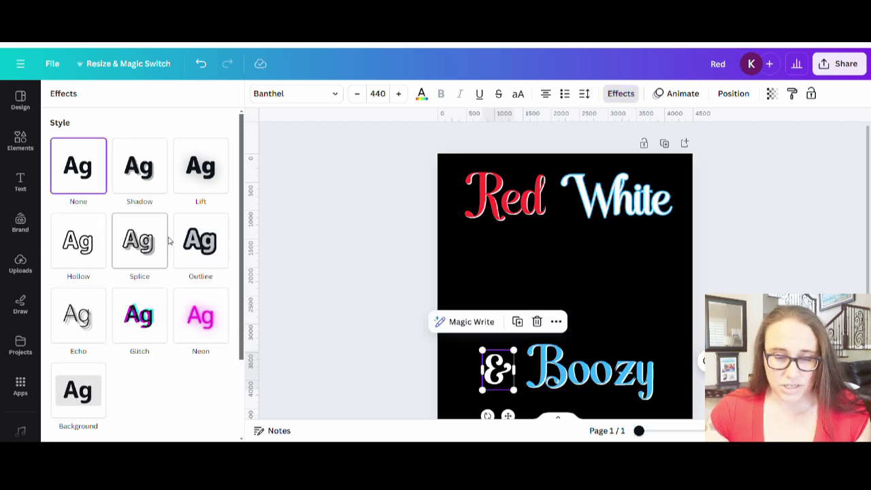
left_click(211, 253)
left_click(220, 341)
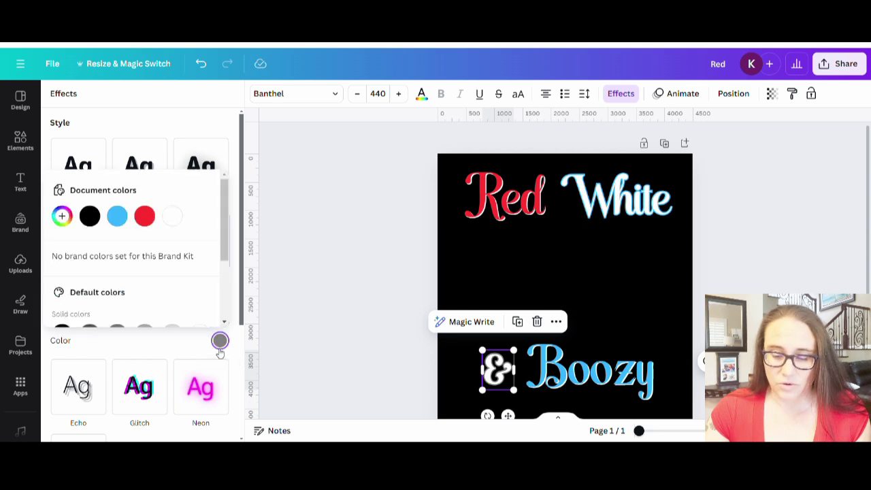
left_click(117, 216)
left_click(132, 116)
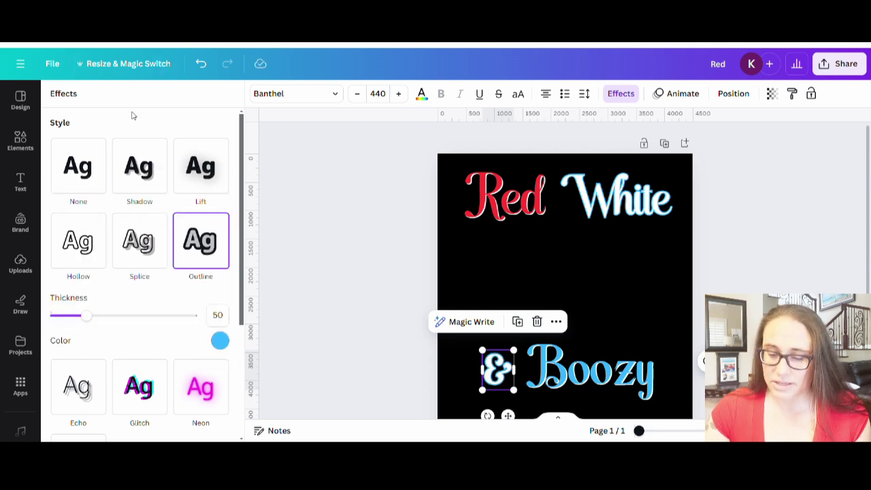
left_click(329, 303)
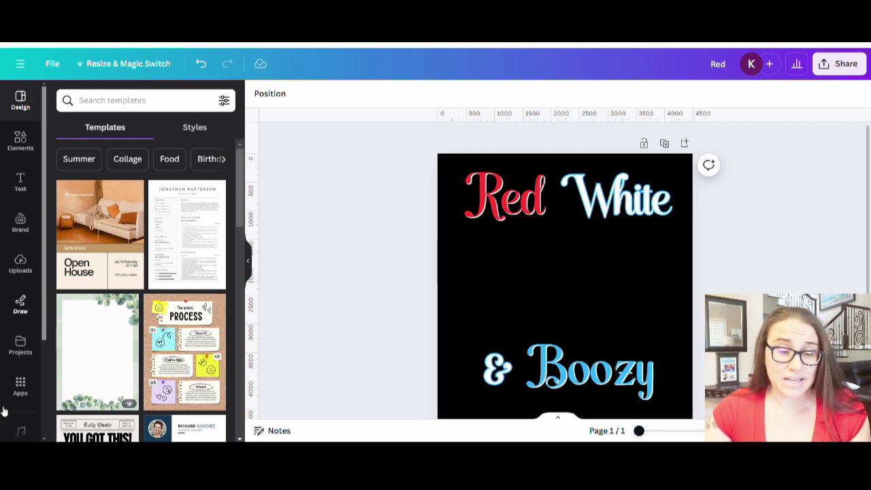
Search the elements library for "coctail" and show all matching graphics.
left_click(21, 143)
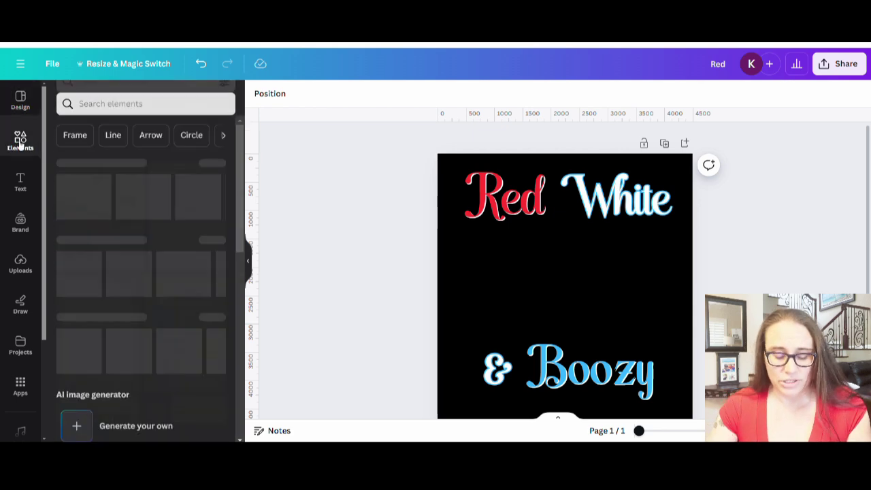
left_click(163, 101)
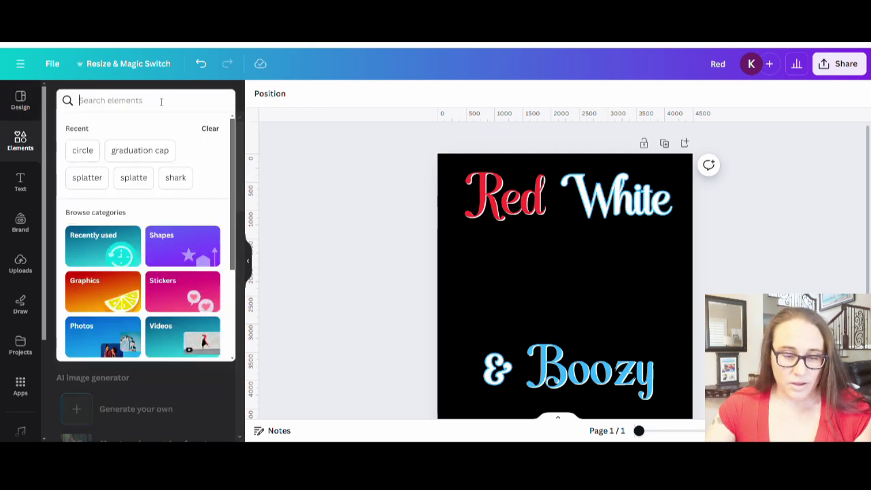
type("coctail")
key("Return")
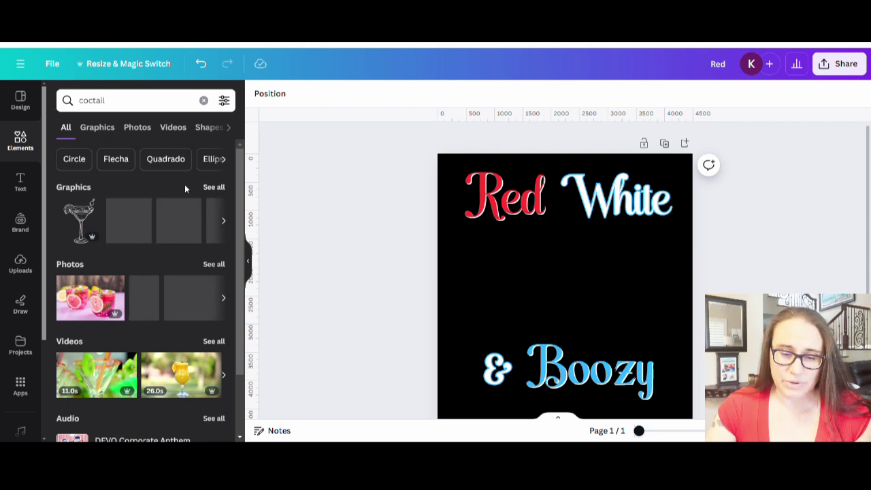
left_click(214, 188)
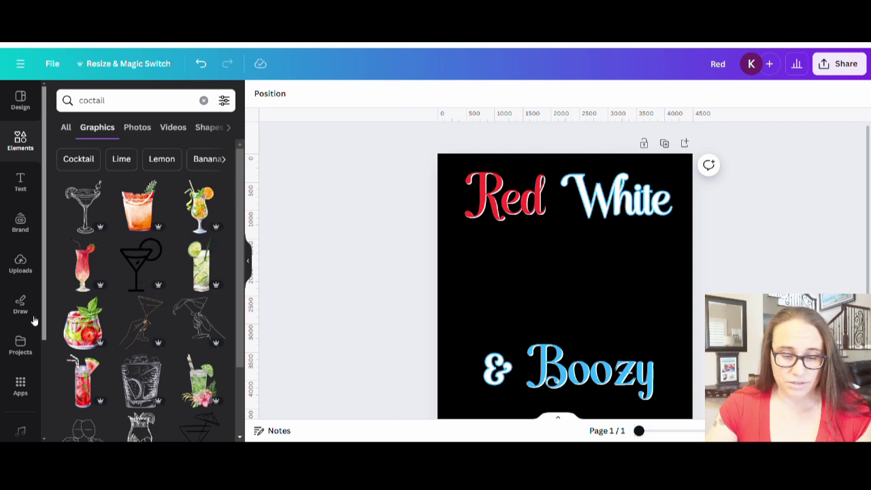
Try the tall red cocktail graphic with a strawberry in the middle of the page, and undo its placement.
left_click(86, 271)
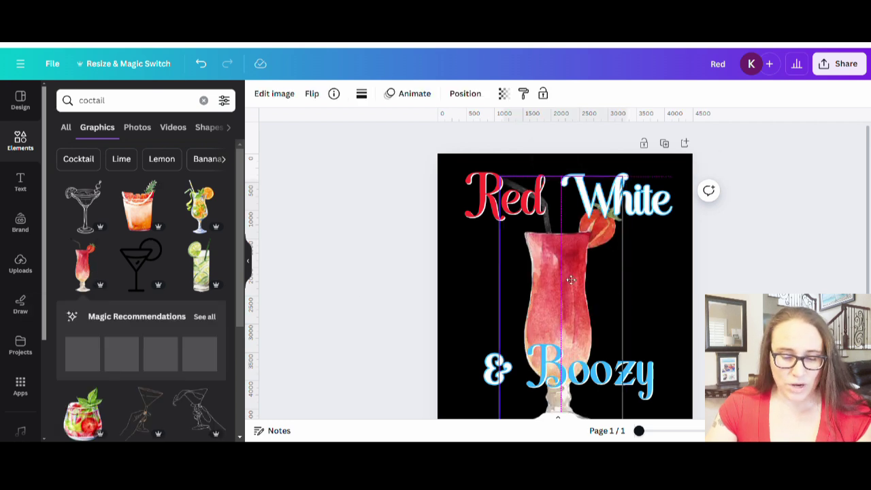
left_click_drag(569, 296, 566, 261)
key("ctrl+z")
key("ctrl+z")
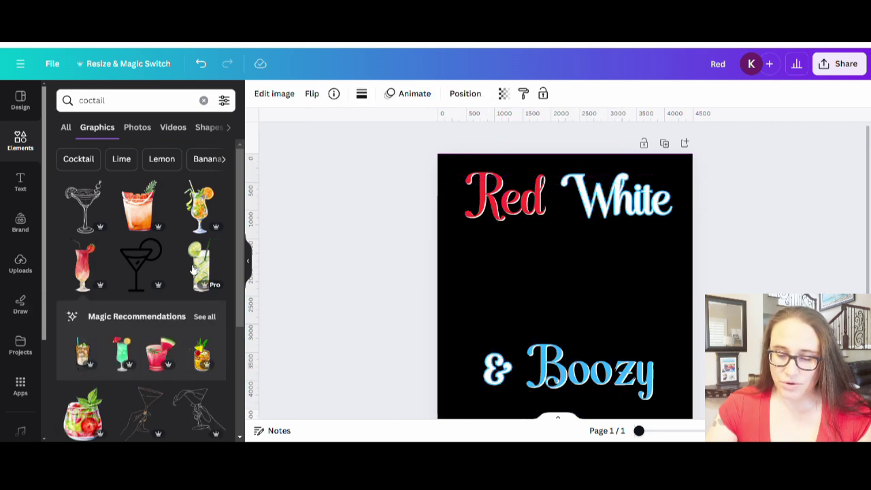
Try the short watermelon drink, the strawberry-and-mint glass and the tall watermelon cocktail on the page, removing each one.
left_click(156, 361)
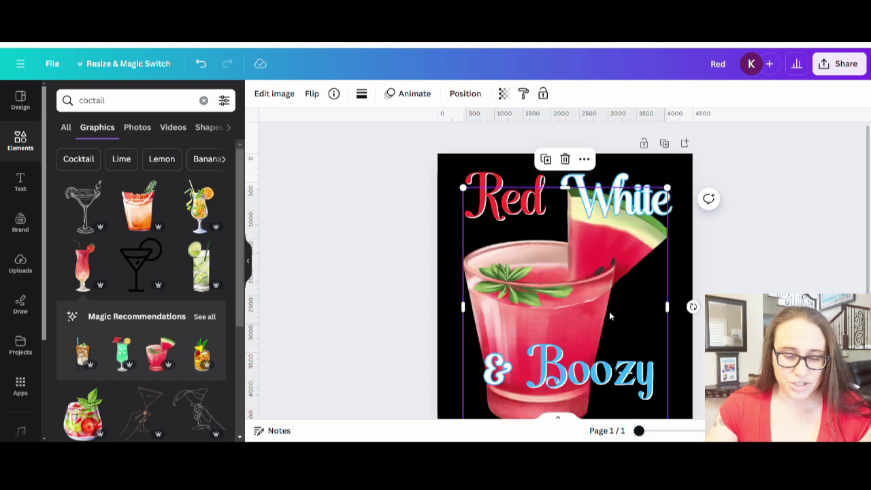
key("ctrl+z")
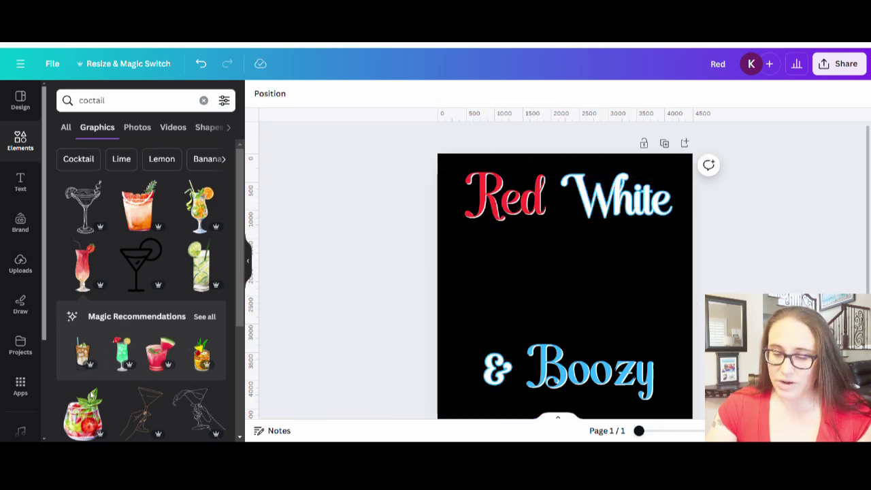
left_click(78, 422)
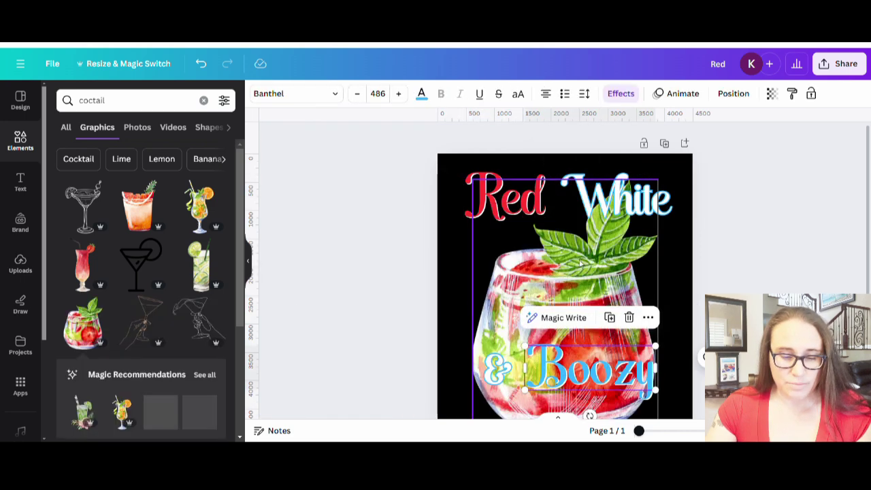
left_click_drag(582, 266, 360, 255)
scroll(121, 234, "down", 5)
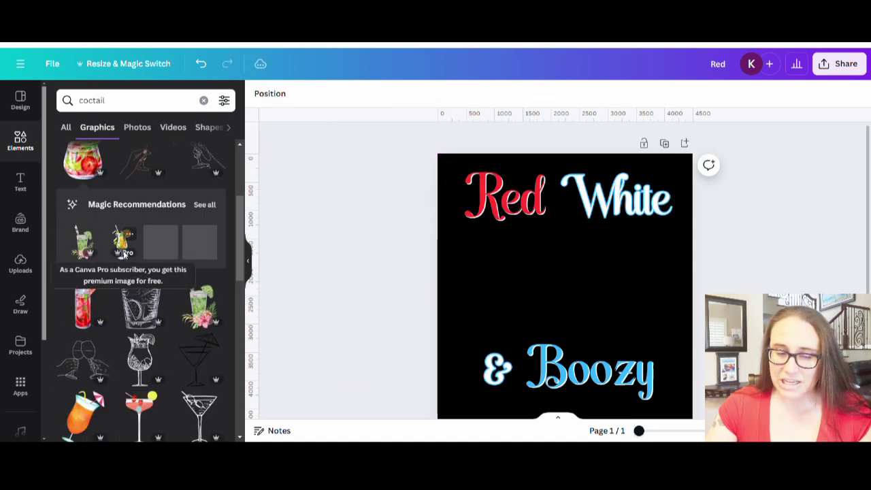
left_click(83, 189)
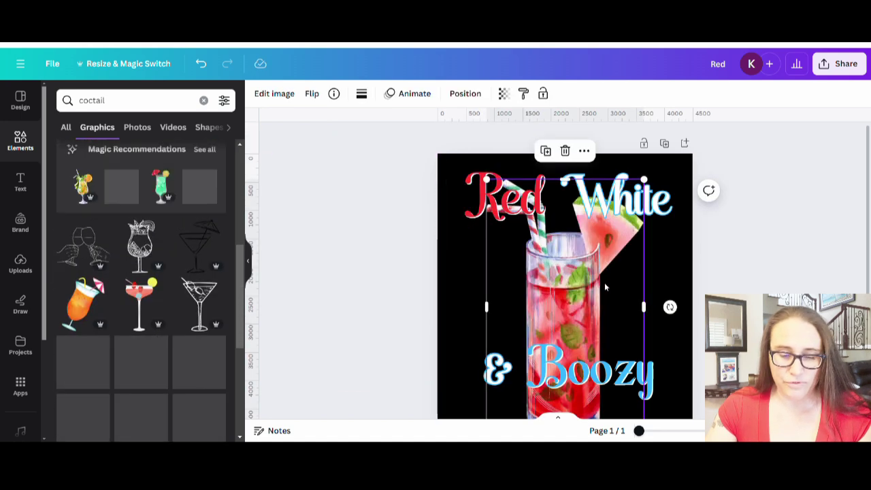
left_click_drag(582, 299, 207, 253)
Show all recommended graphics for the yellow hurricane-glass cocktail and look for blue drinks among them.
scroll(150, 297, "down", 3)
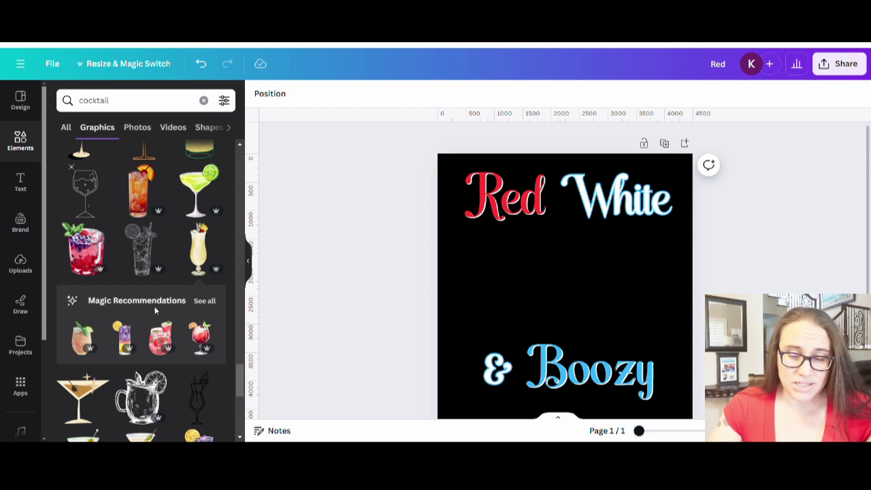
left_click(204, 301)
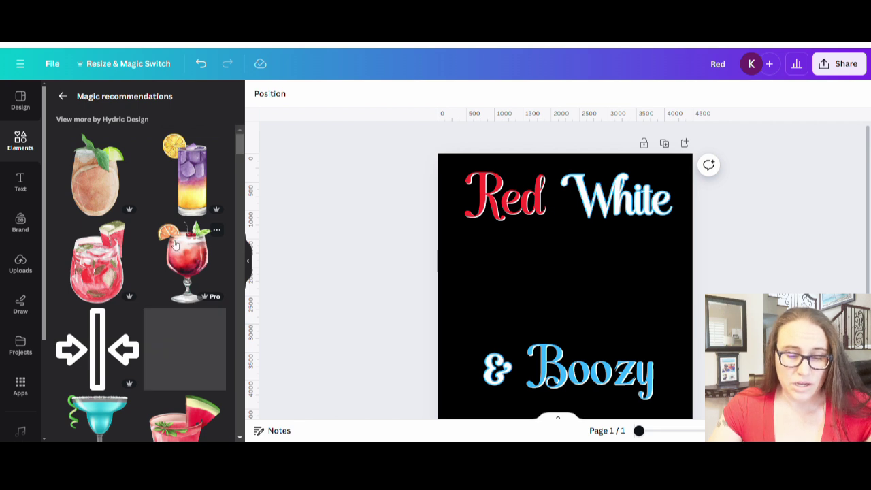
scroll(175, 245, "down", 1)
scroll(201, 195, "down", 2)
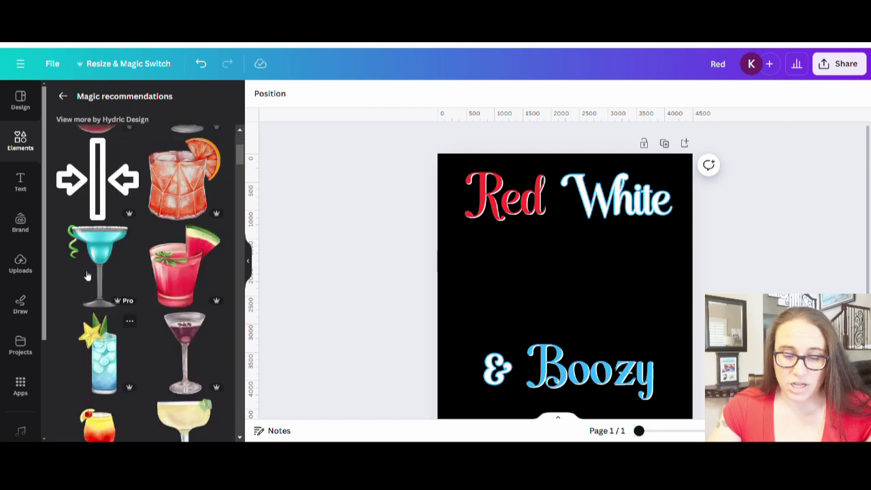
Try the blue star-fruit cocktail and the turquoise margarita on the page, deleting each one.
left_click(103, 361)
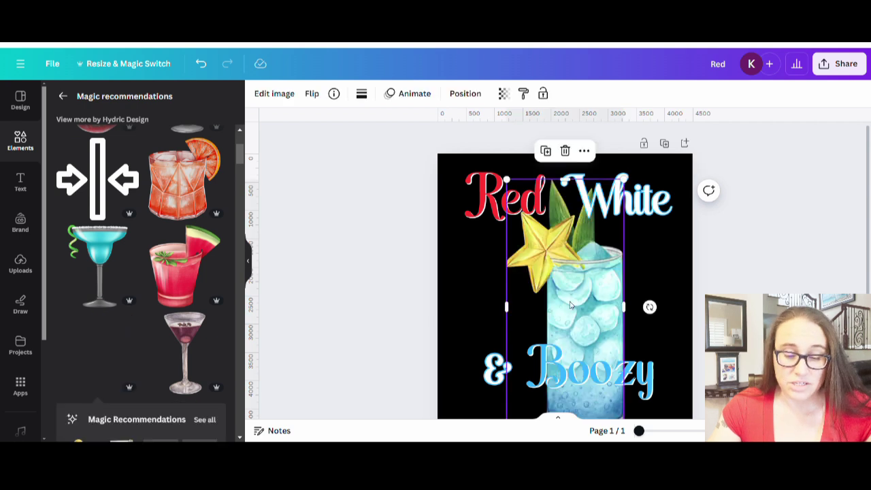
key("Delete")
left_click(103, 248)
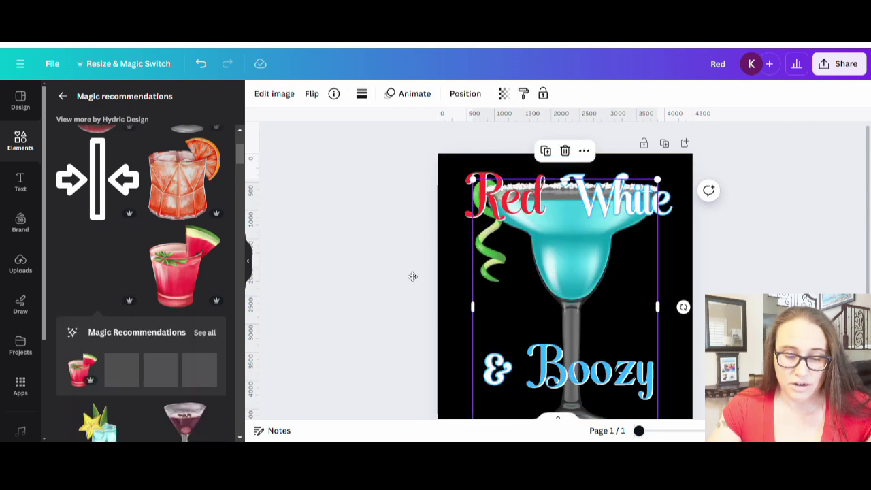
key("Delete")
Browse the remaining recommended cocktail graphics for drinks in red, white and blue tones.
scroll(166, 272, "down", 3)
scroll(145, 272, "down", 2)
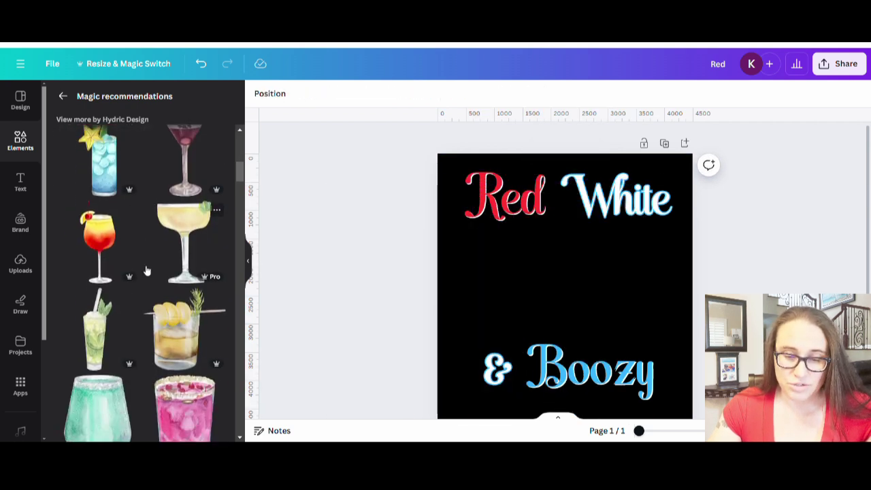
scroll(141, 286, "up", 1)
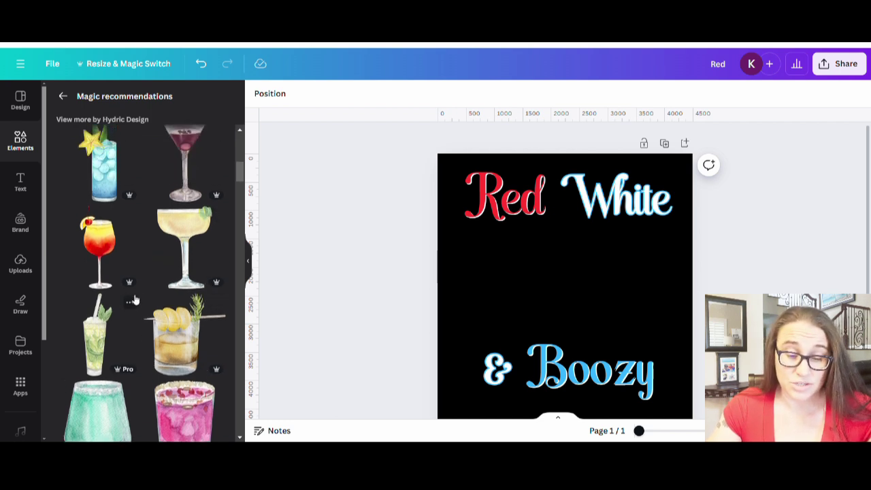
scroll(136, 299, "down", 2)
scroll(170, 214, "down", 3)
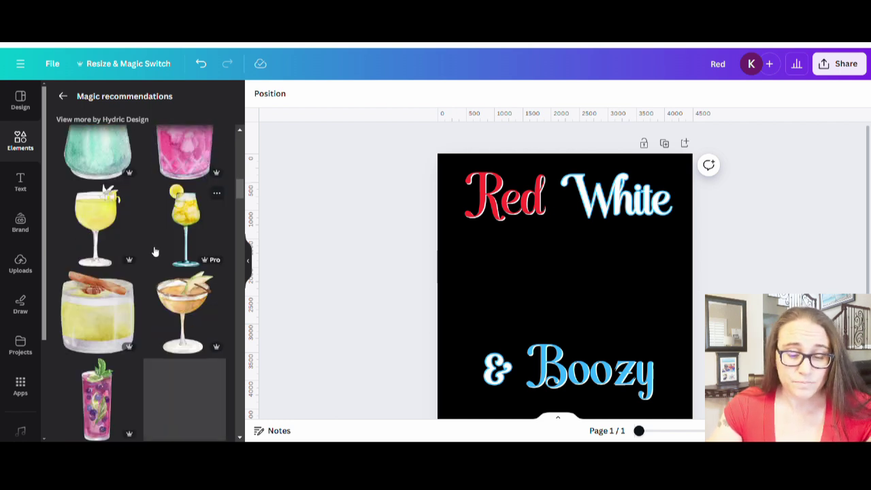
scroll(153, 247, "down", 2)
scroll(168, 218, "down", 2)
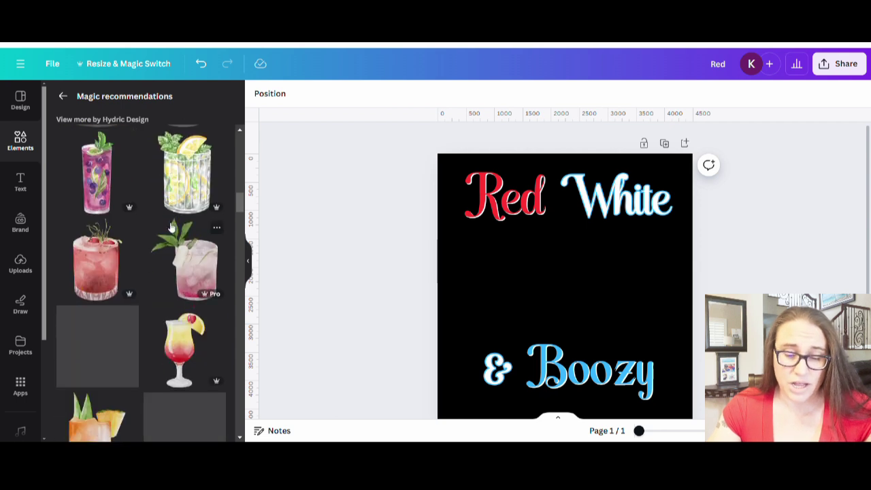
scroll(143, 306, "down", 2)
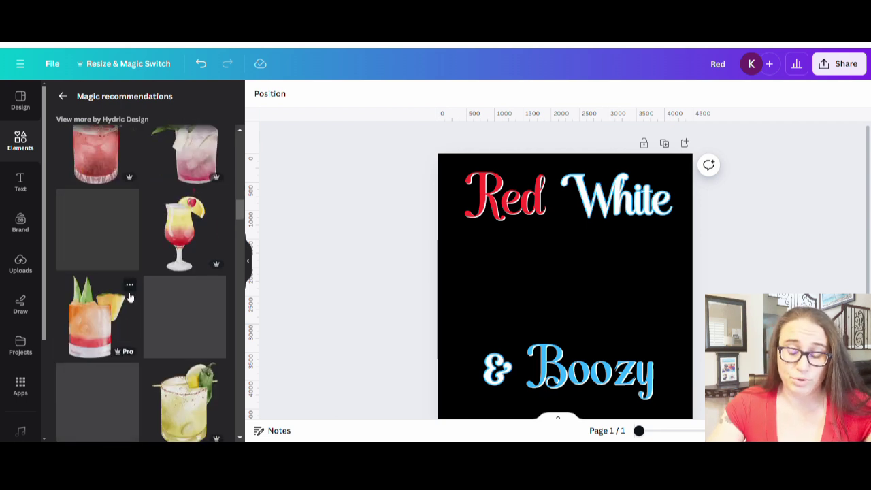
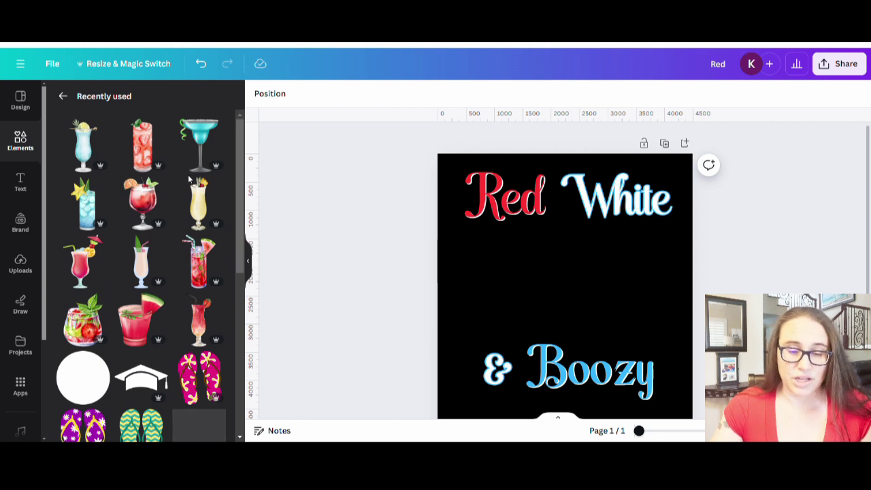
Add the pale yellow pineapple-and-cherry cocktail from the recently used graphics, shrinking it to fit between "White" and "Boozy".
left_click(203, 212)
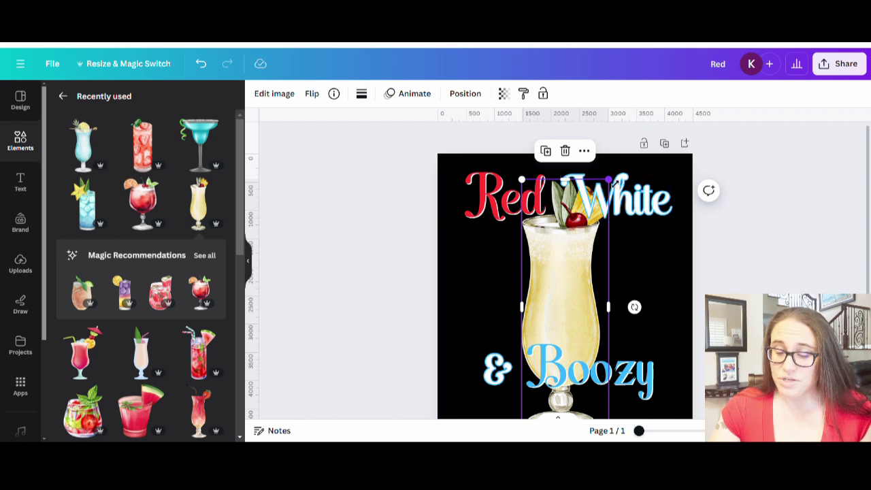
left_click_drag(612, 180, 603, 238)
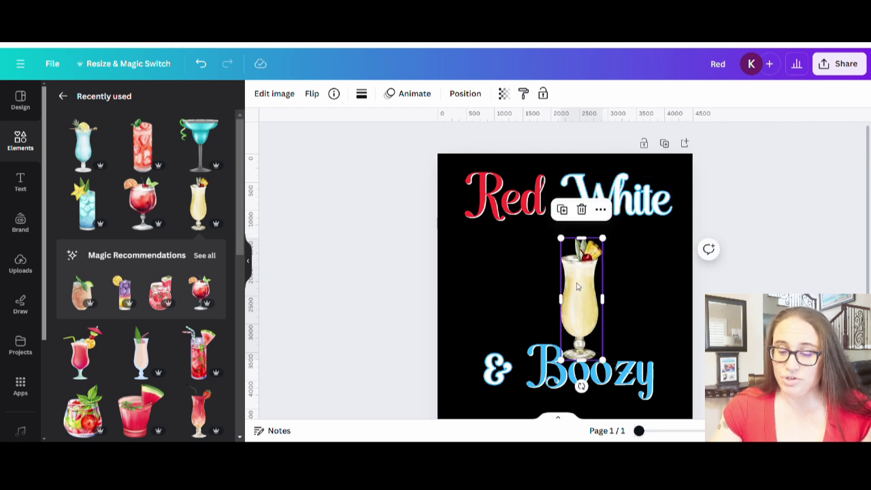
left_click_drag(577, 287, 586, 270)
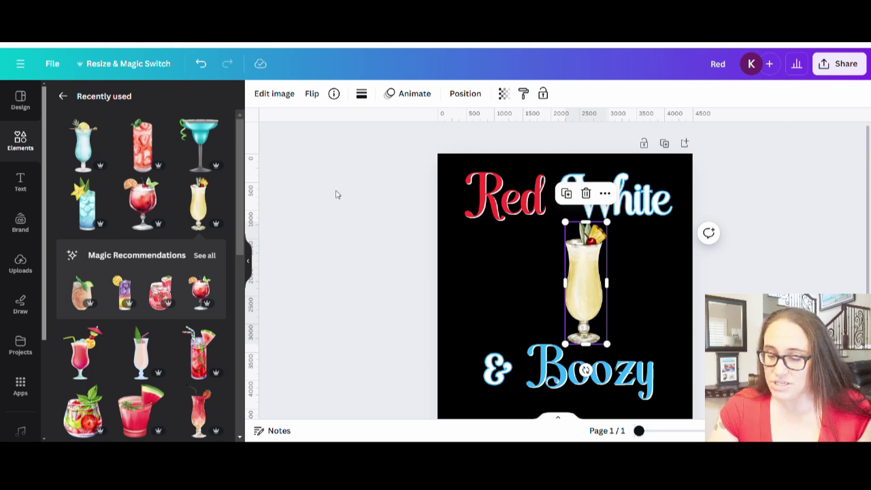
Try the turquoise margarita graphic at several positions around the yellow cocktail, and remove it from the page.
left_click(203, 138)
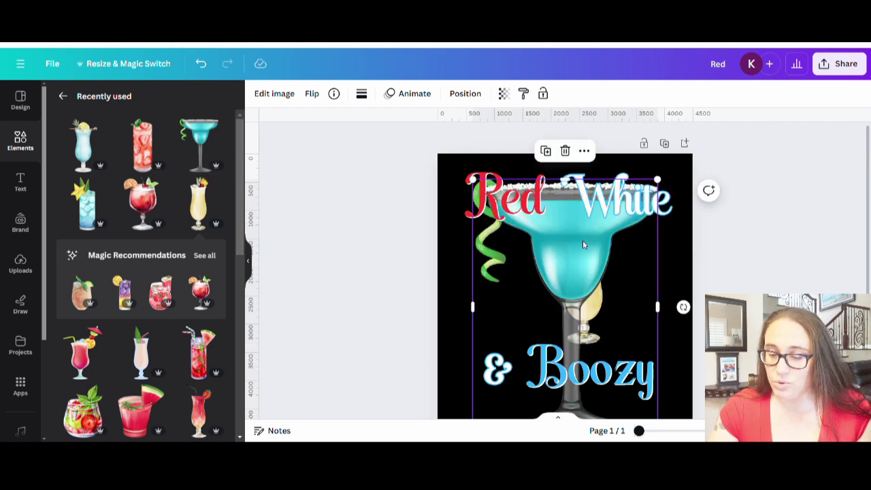
left_click_drag(573, 300, 648, 394)
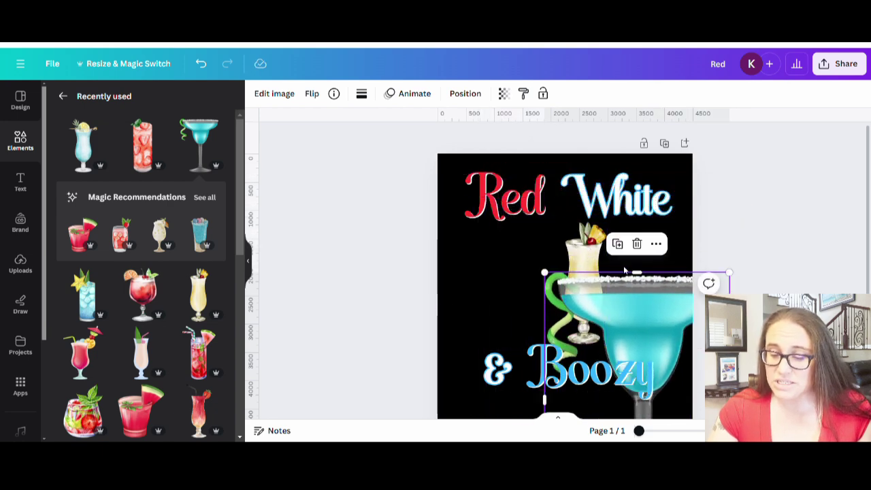
left_click_drag(661, 295, 621, 146)
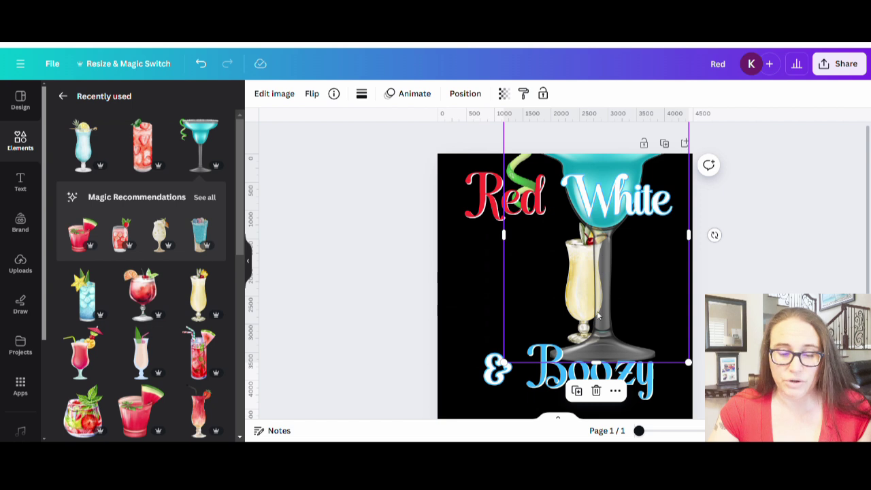
left_click_drag(608, 298, 202, 213)
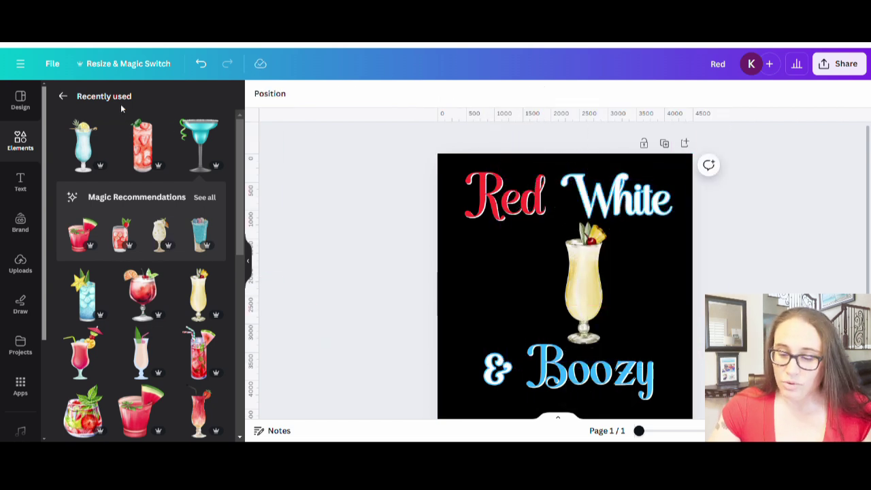
Add the light blue cocktail with lemon, shrink it to about the yellow cocktail's height and place it to that drink's right.
left_click(86, 154)
left_click_drag(560, 278, 649, 281)
scroll(548, 248, "down", 2)
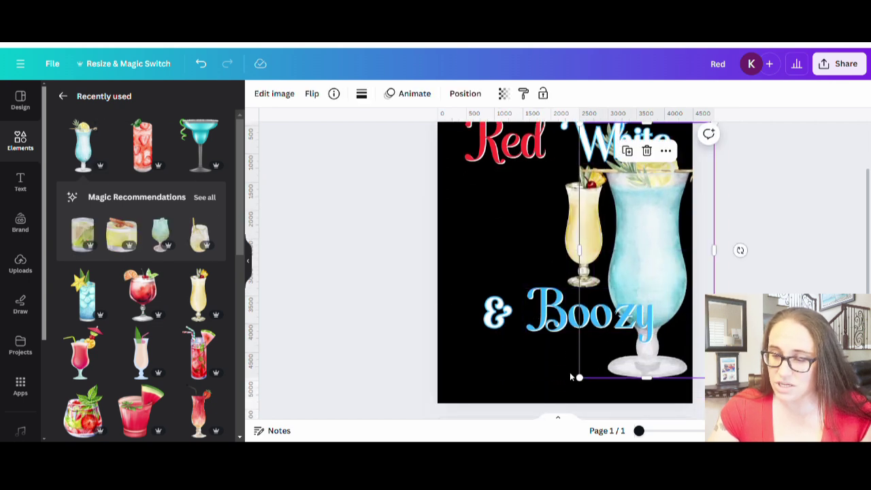
left_click_drag(580, 379, 652, 261)
left_click_drag(687, 202, 649, 246)
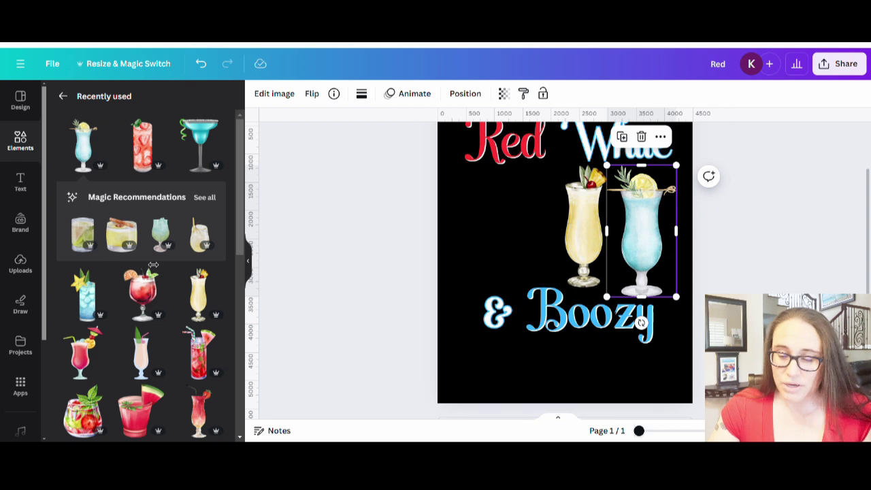
Try the short red watermelon drink from the recently used graphics on the page, and delete it.
scroll(179, 247, "down", 2)
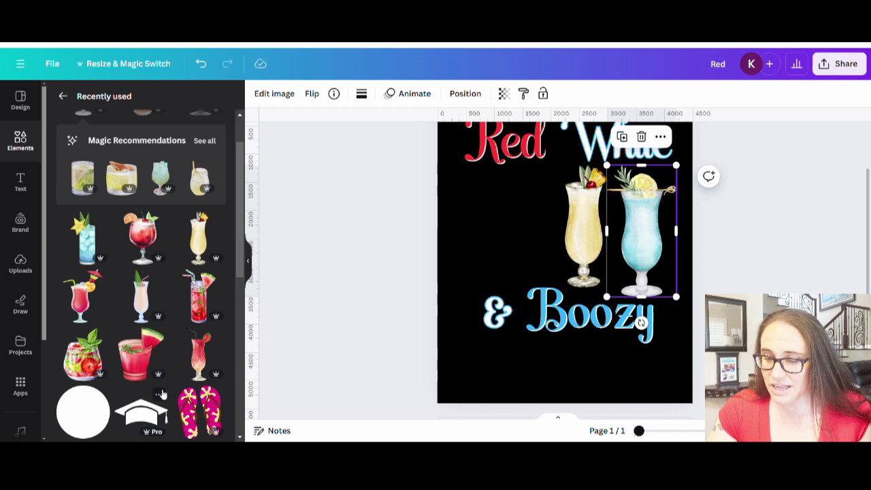
left_click(141, 354)
left_click_drag(569, 260, 557, 252)
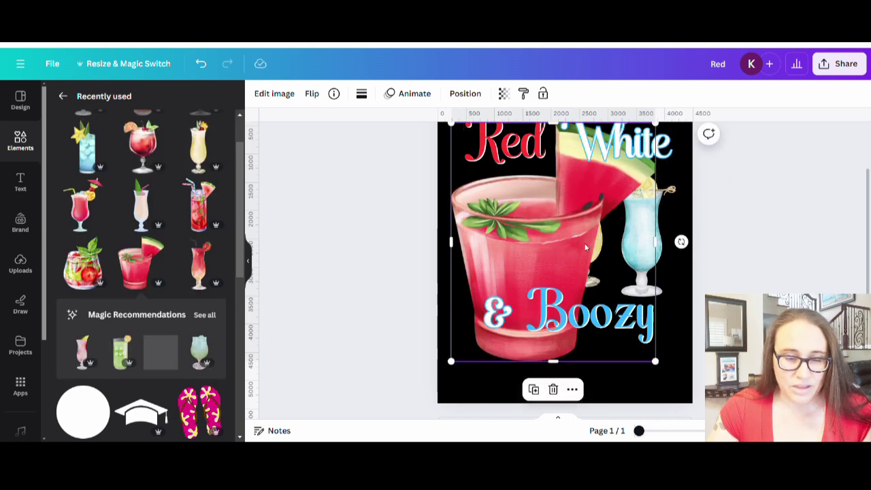
key("Delete")
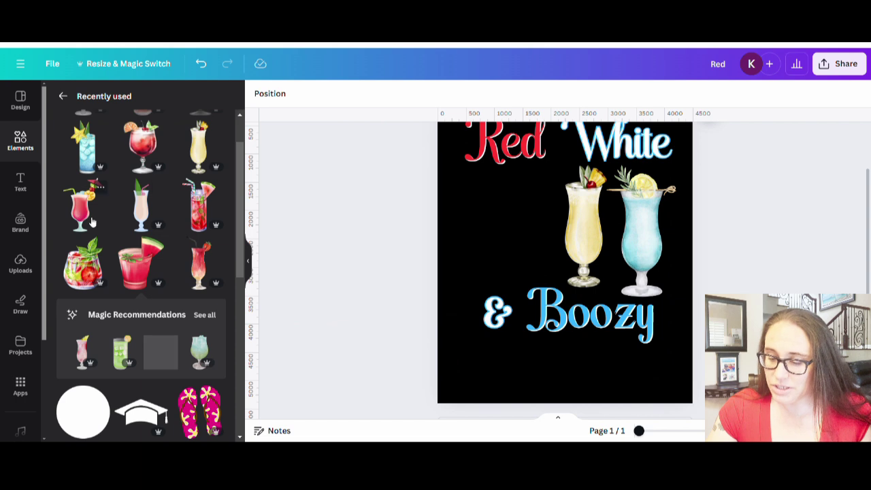
Add the red stemmed cocktail with an orange slice, shrink it and place it left of the yellow cocktail under "Red".
left_click(141, 147)
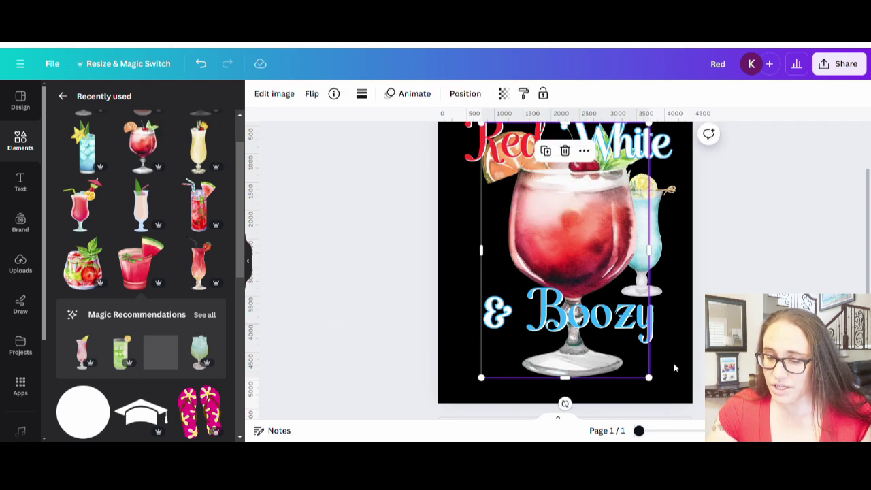
left_click_drag(656, 386, 573, 262)
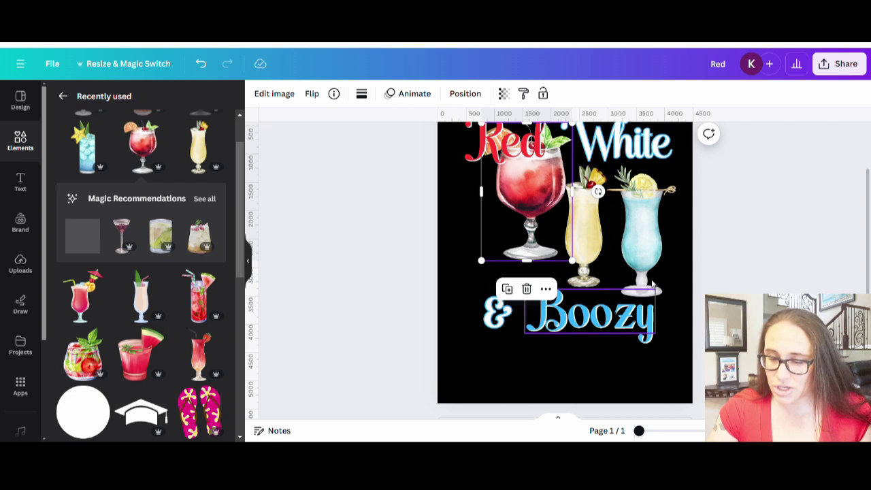
left_click_drag(535, 194, 522, 233)
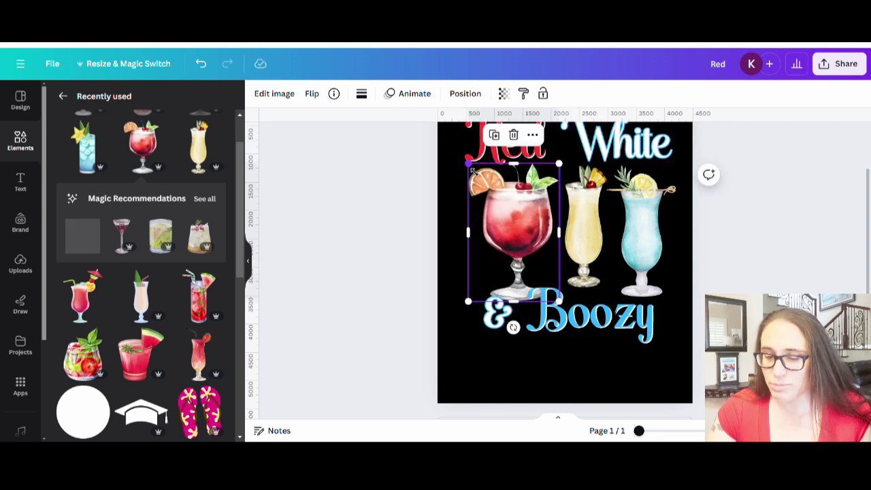
left_click_drag(472, 169, 486, 184)
left_click_drag(521, 243, 493, 230)
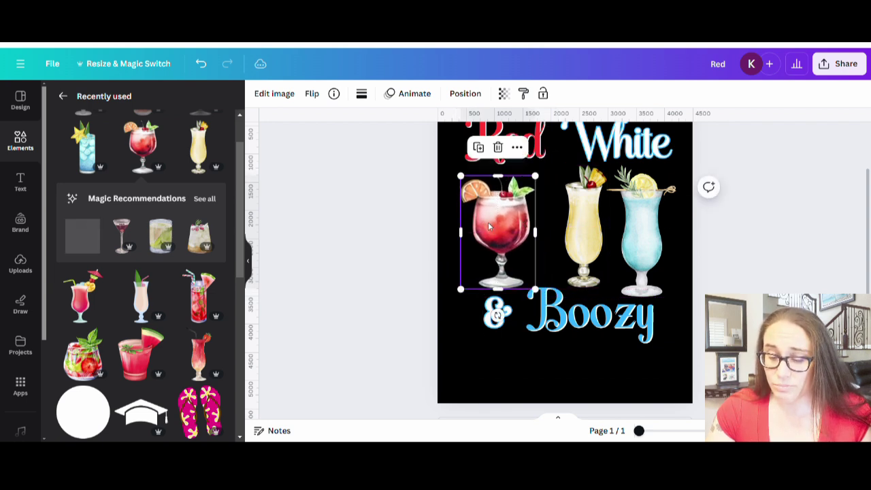
Move "Boozy" and the ampersand lower on the page to leave more room beneath the cocktails.
left_click(599, 314)
scroll(599, 300, "down", 1)
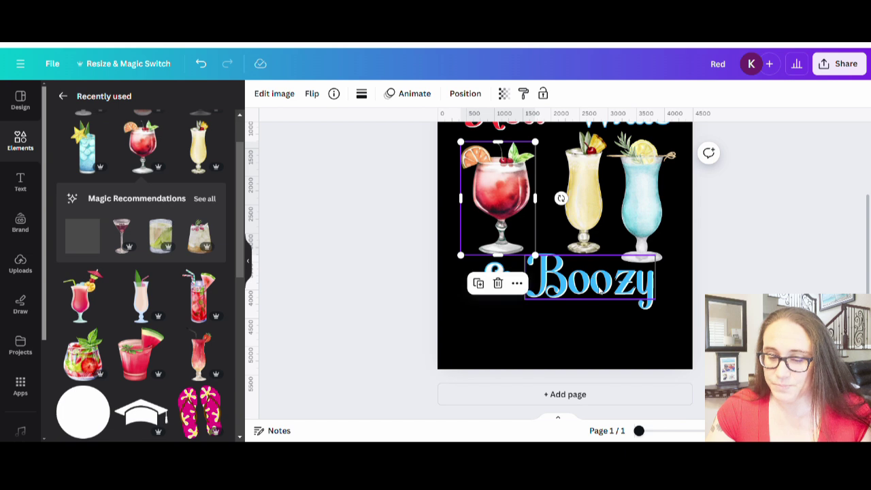
left_click_drag(602, 296, 609, 340)
left_click_drag(497, 277, 495, 334)
Move the red and yellow cocktails lower and bring the three drinks closer together beneath "Red" and "White".
left_click(504, 232)
scroll(579, 294, "up", 3)
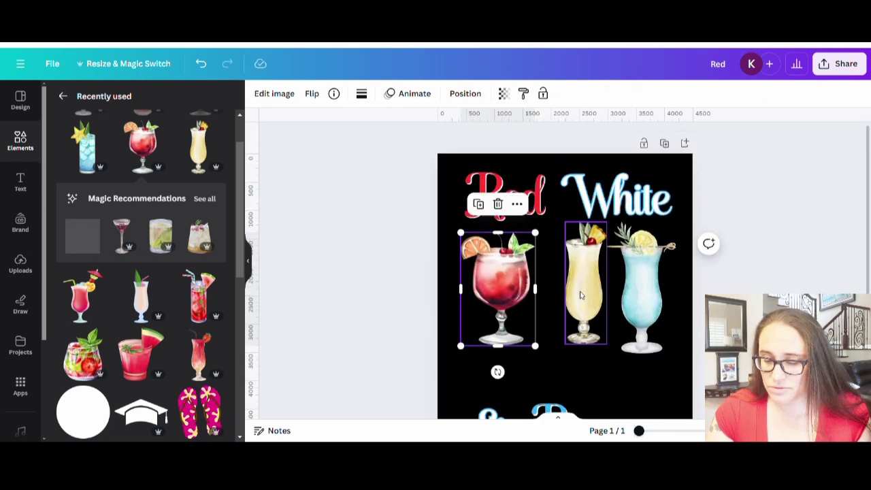
left_click_drag(579, 293, 578, 324)
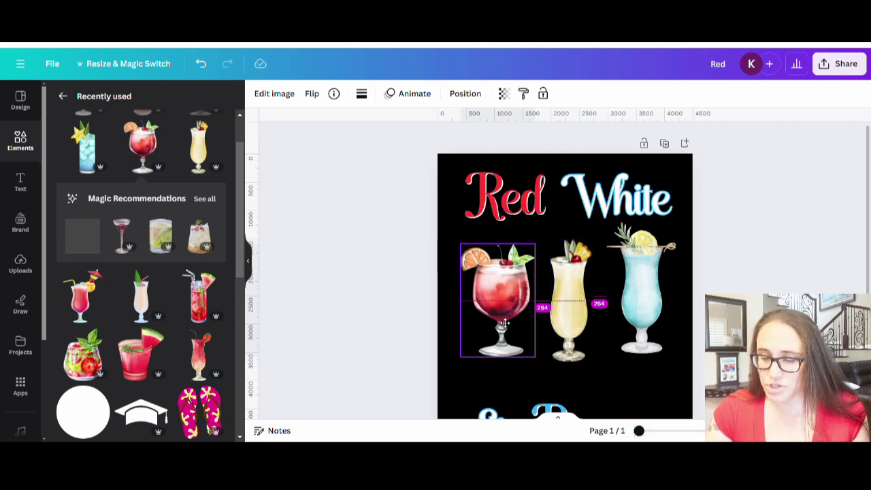
left_click(503, 309)
left_click_drag(575, 313, 577, 305)
left_click(653, 294)
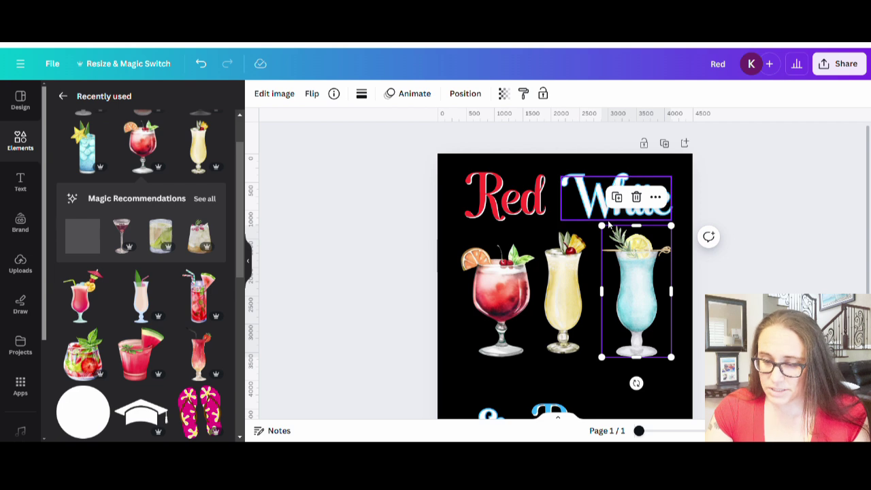
Enlarge the three cocktails to fill more of the space between "Red White" and "Boozy".
scroll(638, 349, "down", 2)
left_click(560, 287)
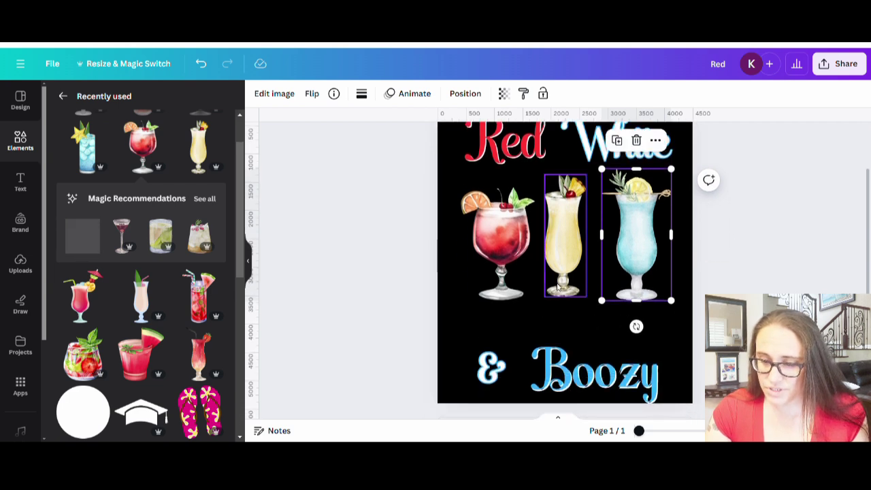
left_click_drag(595, 320, 599, 338)
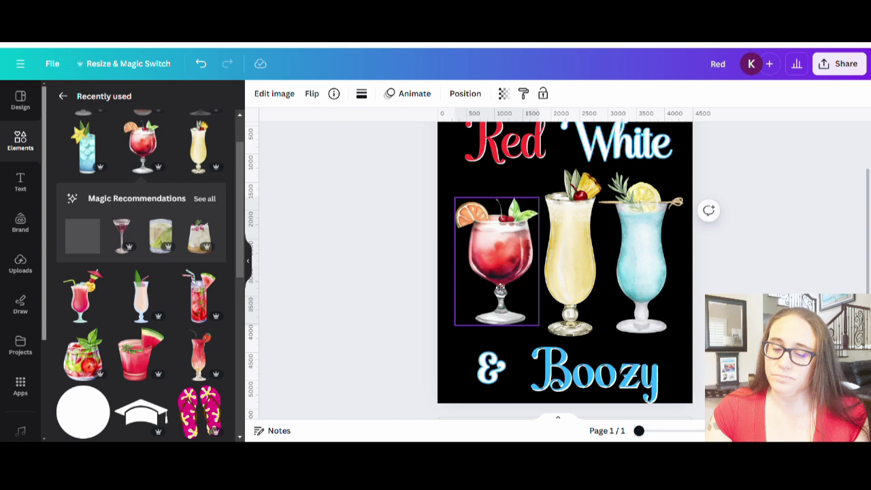
left_click(561, 273)
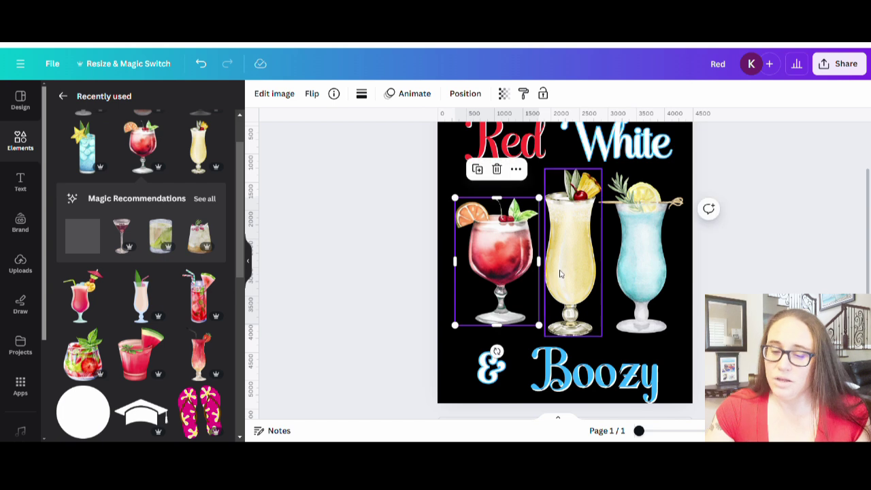
left_click(739, 268)
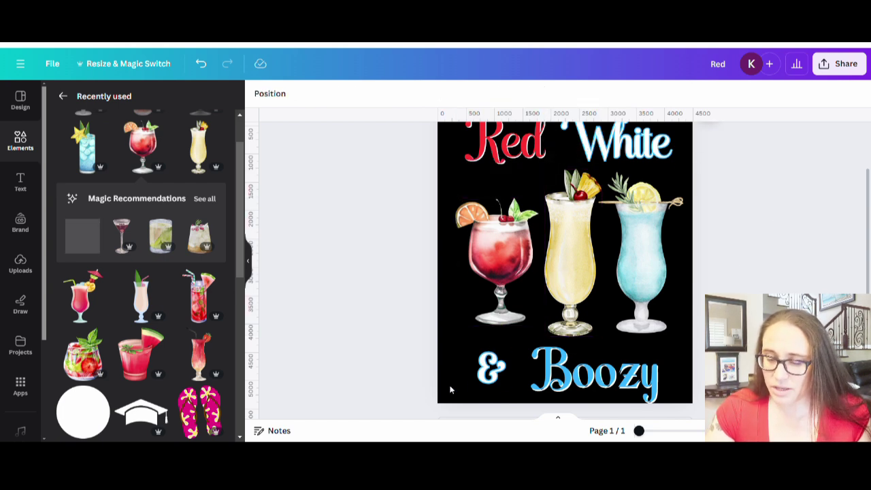
Move "Boozy" against the ampersand and enlarge it to font size 639, shifting the yellow cocktail slightly lower.
left_click_drag(576, 374, 574, 367)
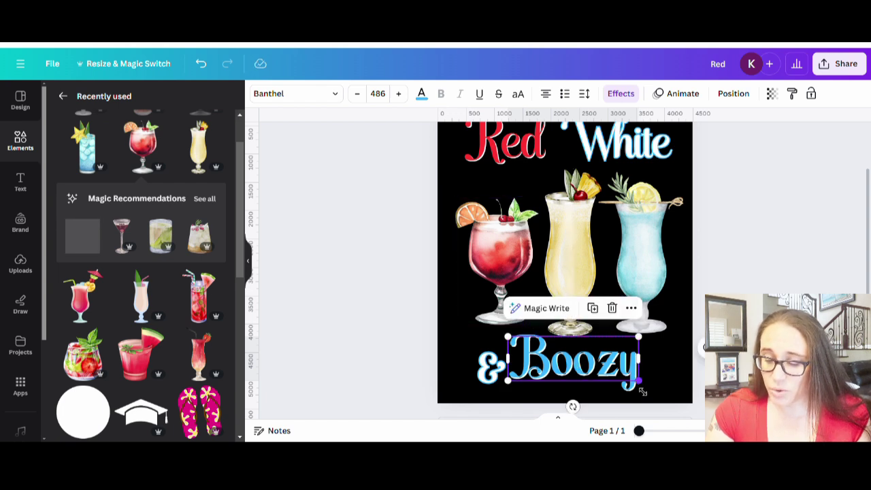
mouse_move(640, 382)
left_mouse_down()
mouse_move(676, 395)
mouse_move(641, 373)
left_mouse_up()
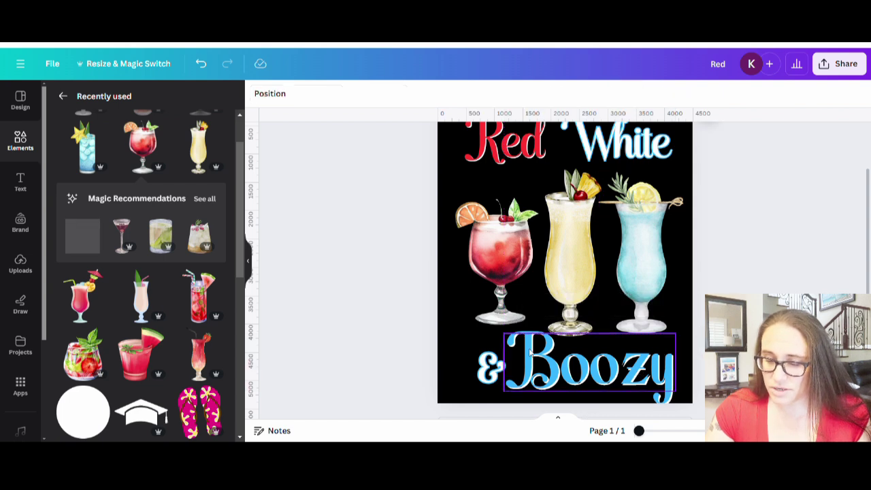
left_click(587, 286)
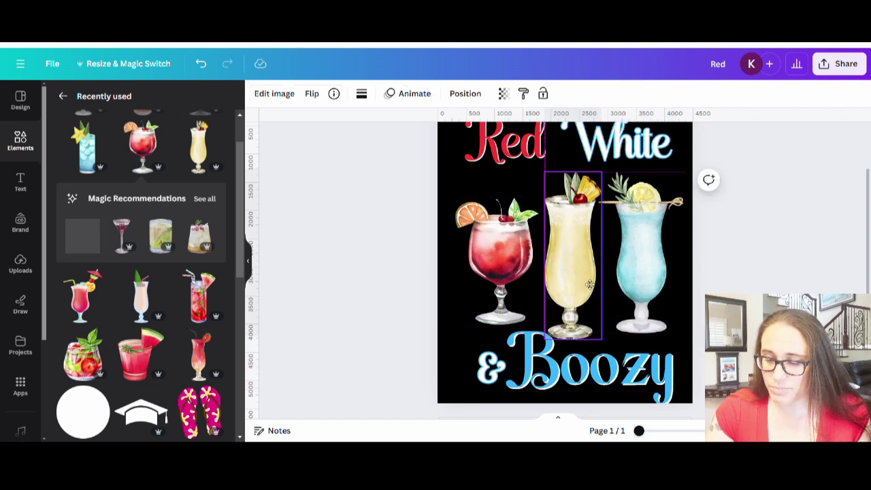
left_click_drag(589, 285, 592, 290)
left_click(542, 393)
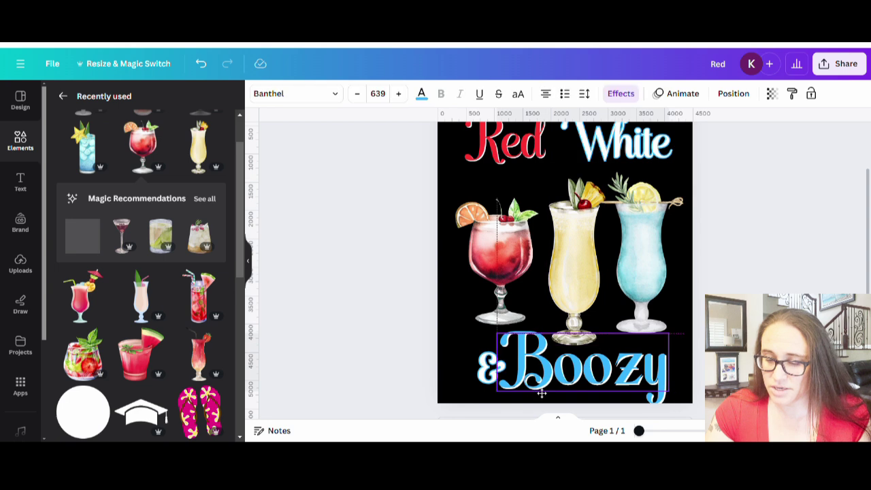
Even out the cocktail row by shifting the yellow and red drinks right and lowering the blue drink level with the yellow one's base.
left_click_drag(584, 271, 590, 272)
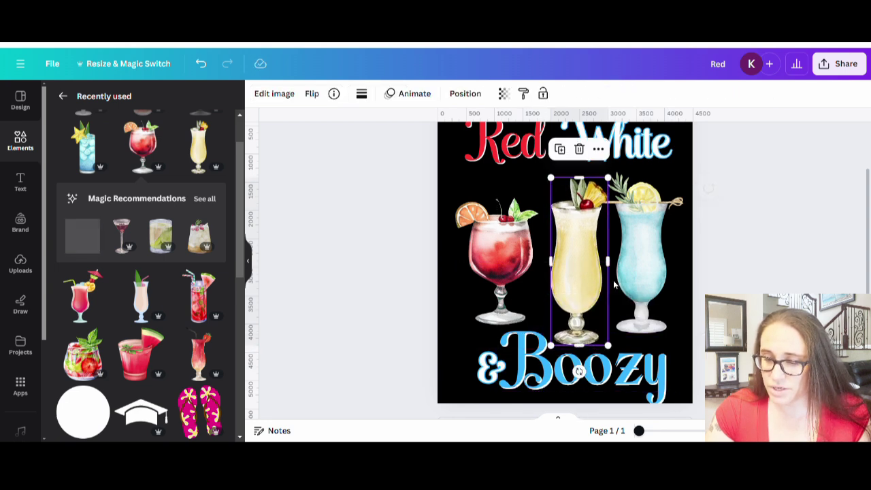
left_click(646, 273)
left_click_drag(650, 303, 658, 315)
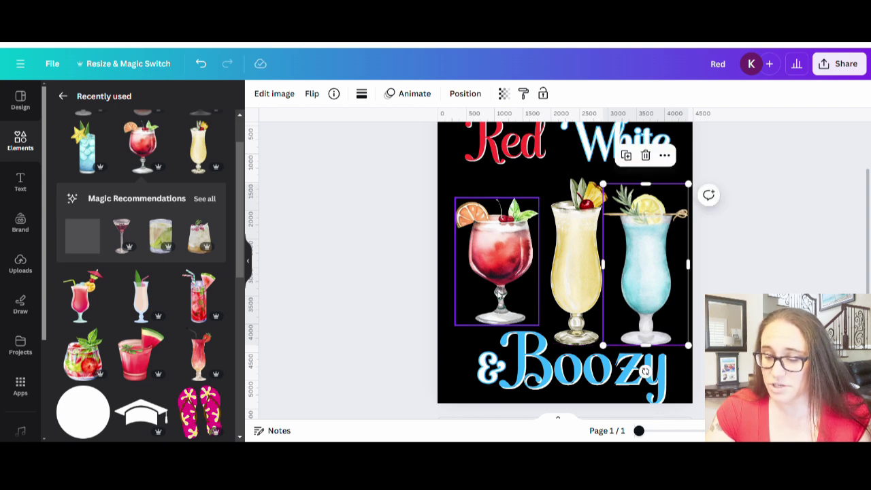
left_click_drag(507, 290, 515, 291)
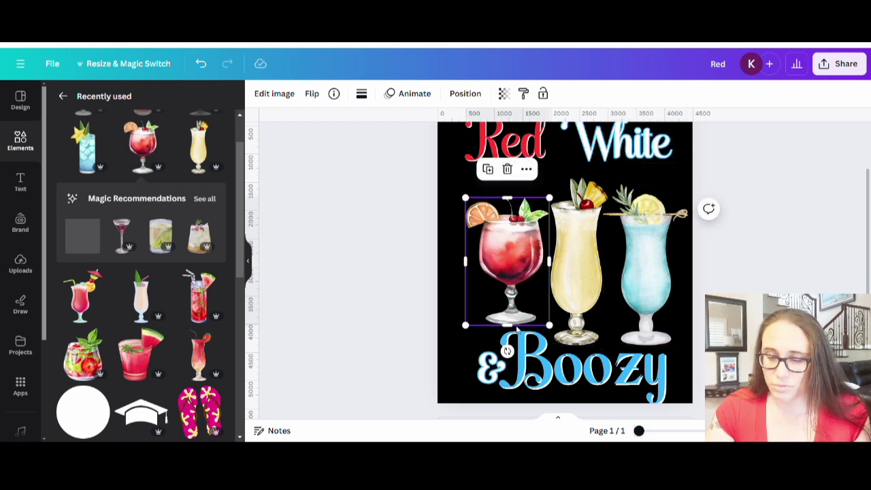
key("Escape")
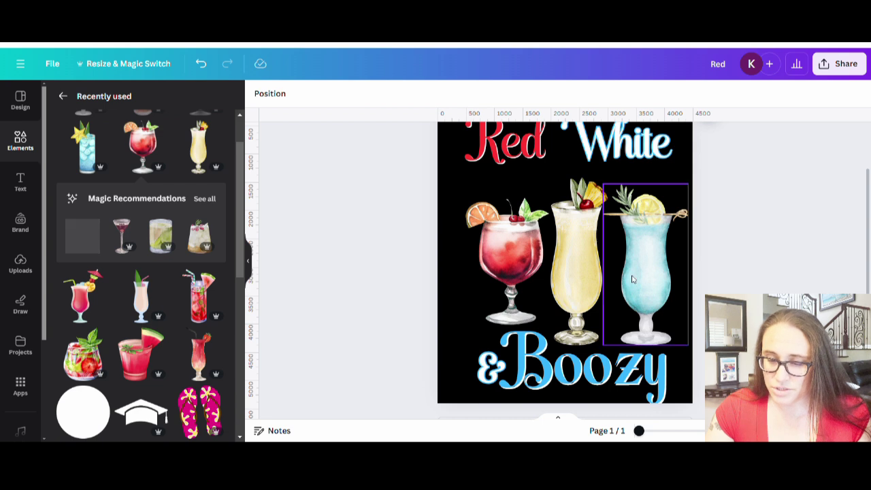
Enlarge the red cocktail until its top lines up with the blue drink's, and shift the ampersand slightly left of "Boozy".
left_click(484, 218)
left_click_drag(468, 202, 455, 197)
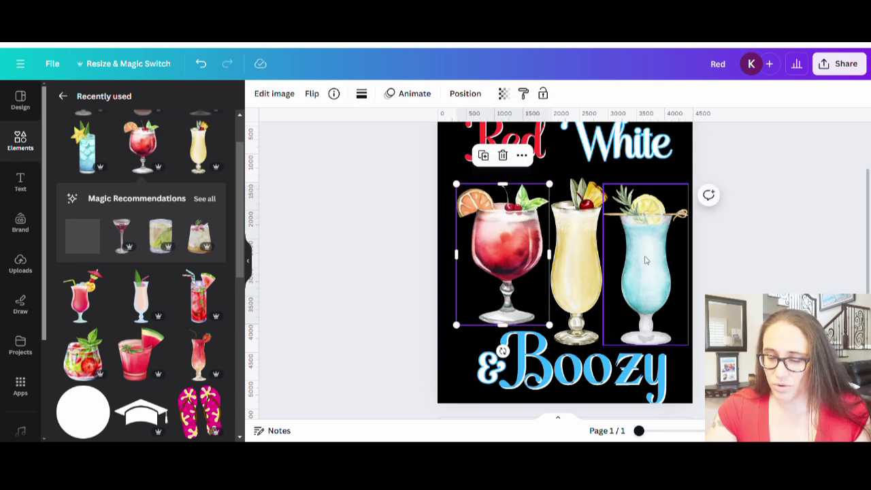
key("Escape")
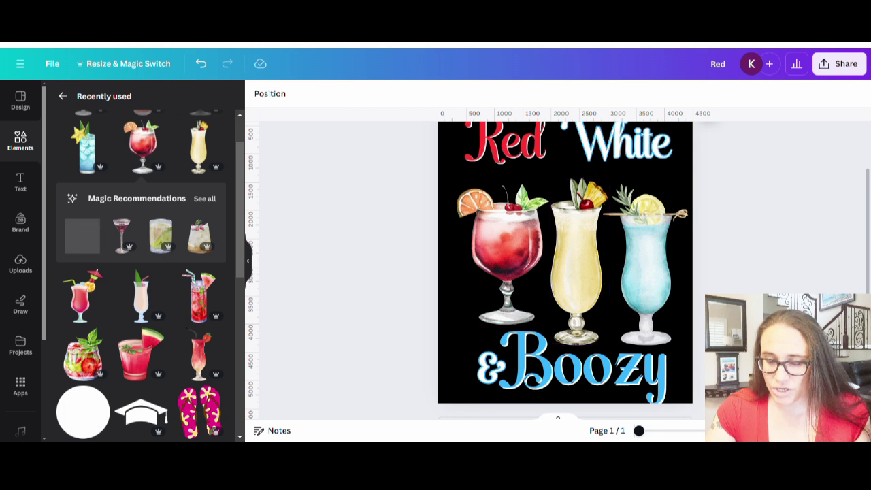
left_click(486, 368)
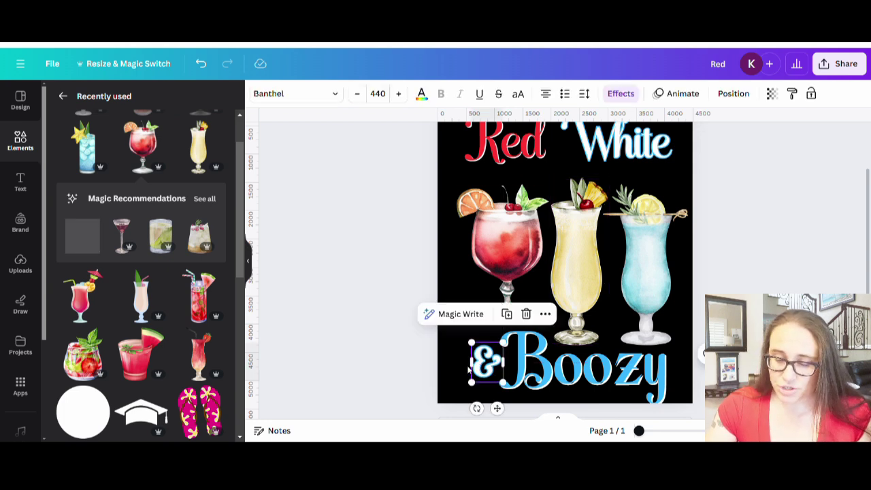
key("Escape")
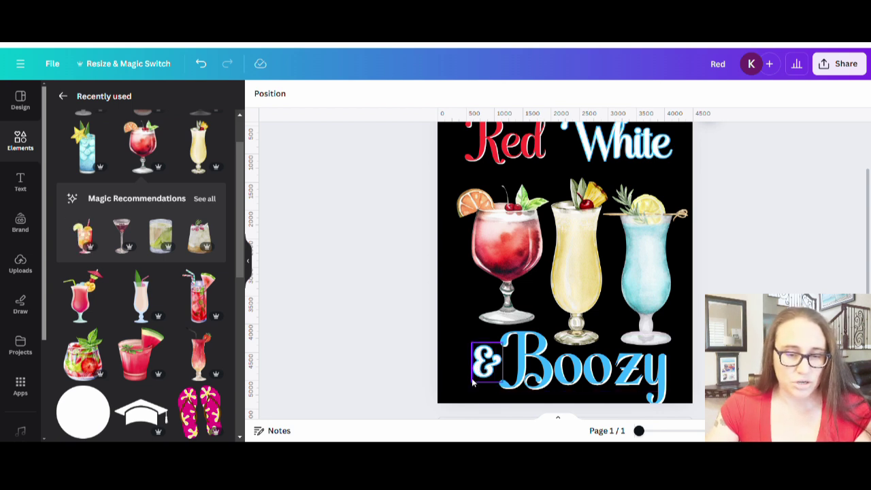
Search the elements for "and" and show all matching graphics.
left_click(69, 97)
left_click(146, 107)
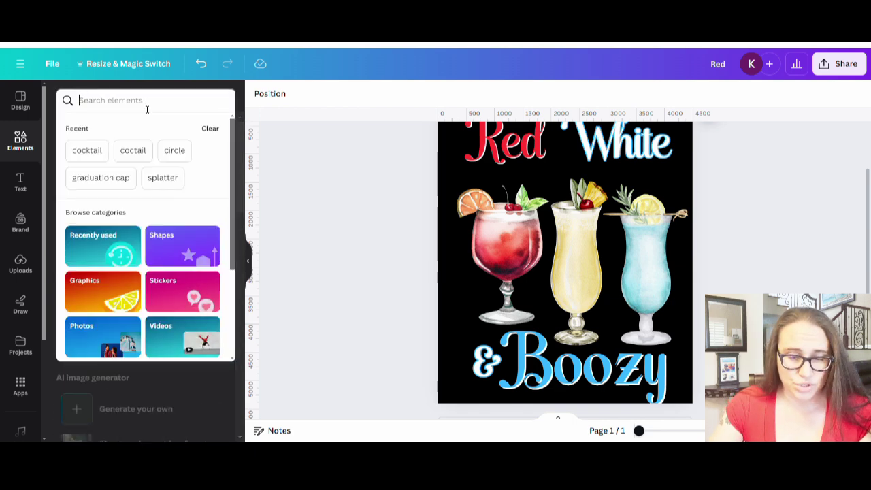
type("and")
key("Return")
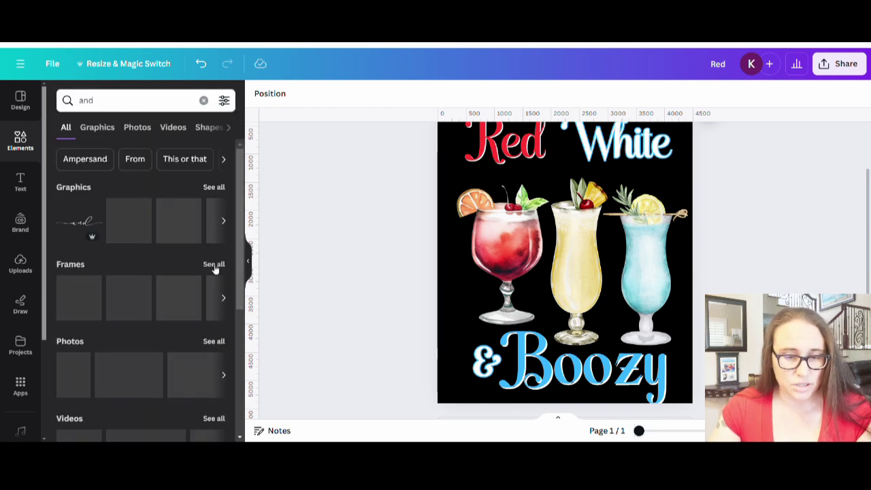
left_click(213, 188)
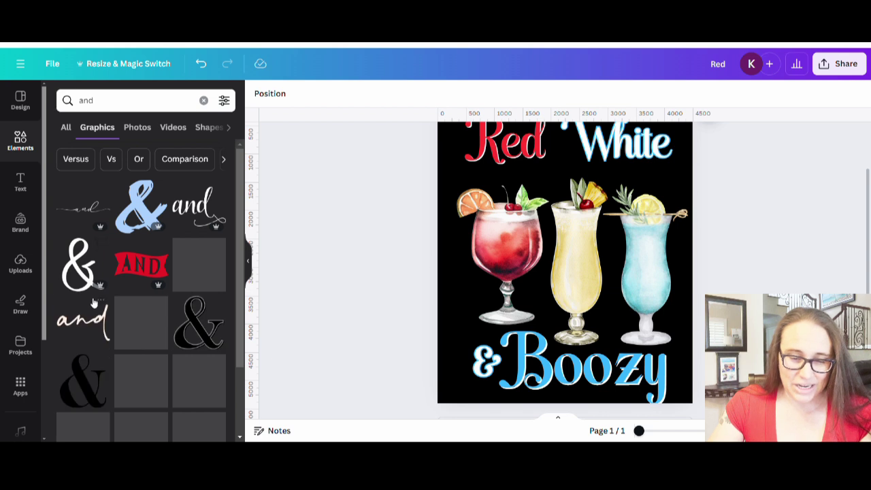
Look through the "and" graphics and add the black serif ampersand with a thin grey outline to the page.
scroll(195, 272, "down", 1)
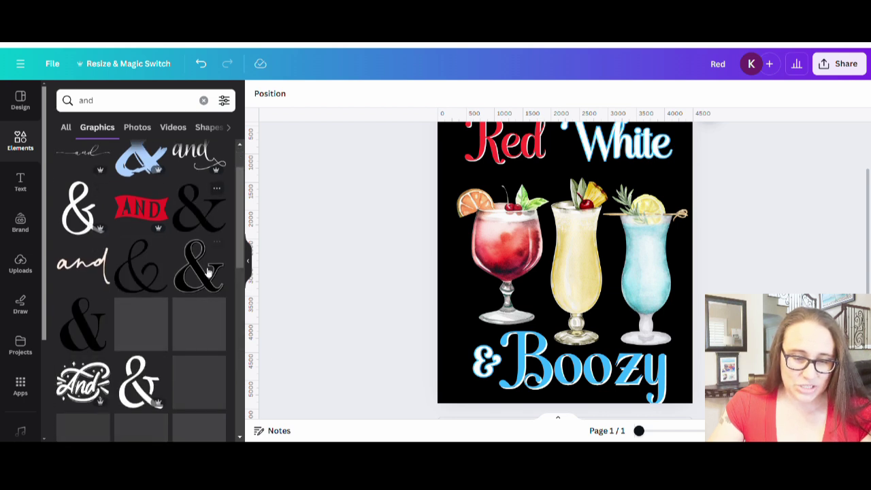
scroll(125, 253, "down", 1)
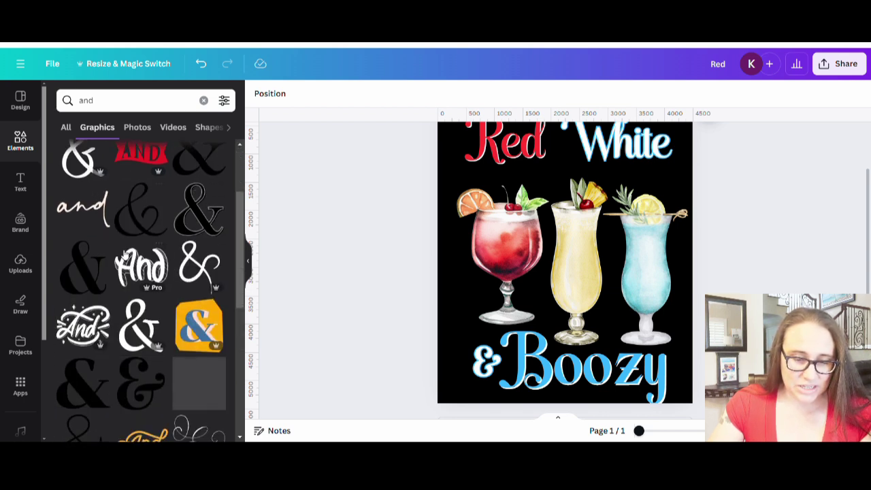
scroll(77, 281, "down", 2)
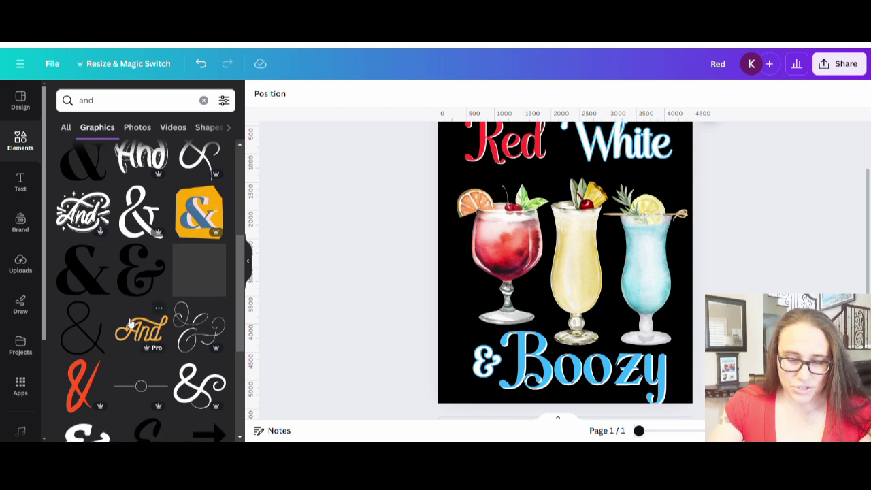
scroll(218, 408, "down", 1)
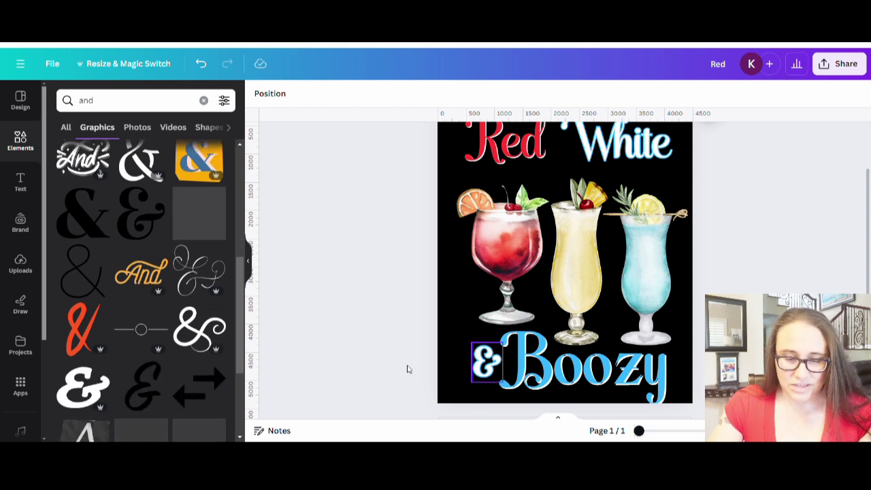
scroll(196, 320, "down", 1)
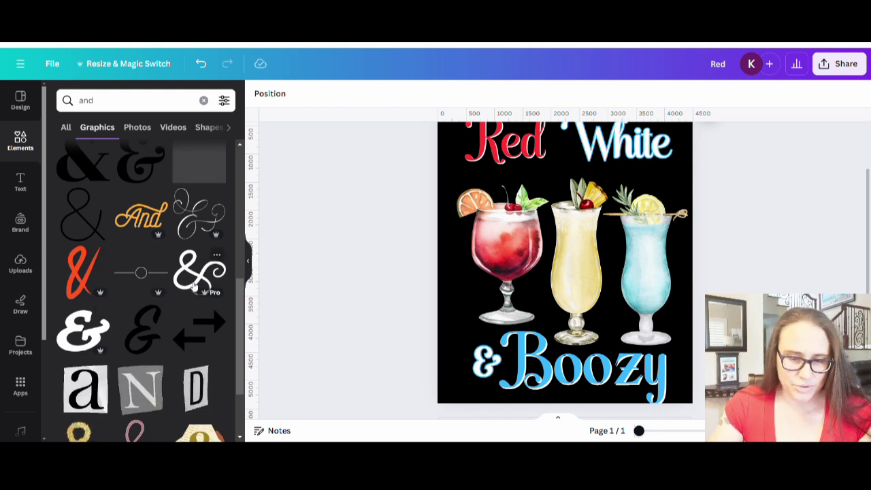
scroll(192, 286, "up", 2)
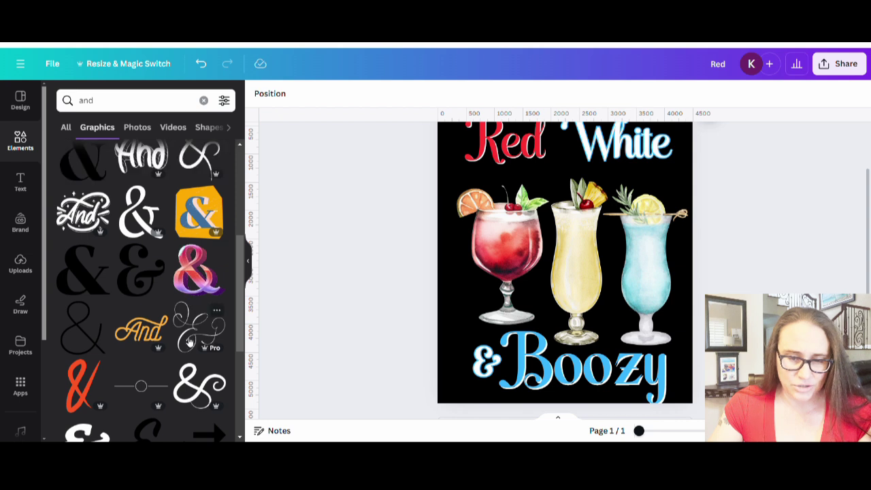
scroll(124, 298, "up", 3)
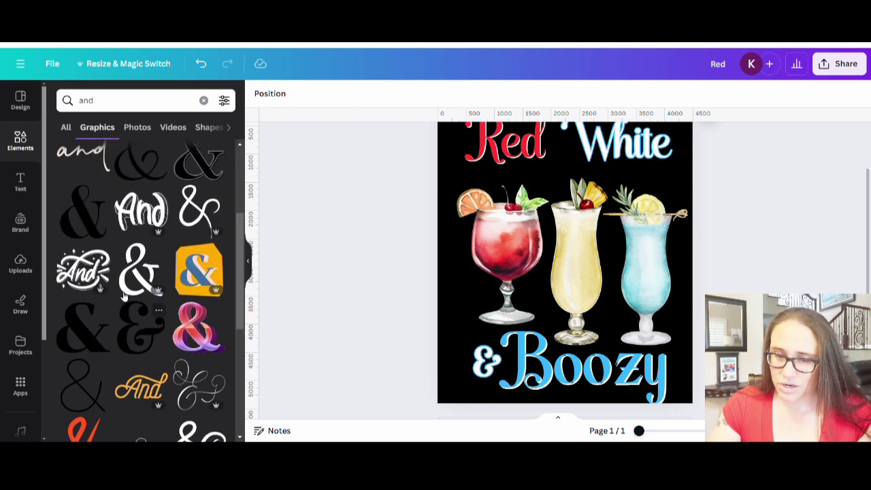
left_click(208, 221)
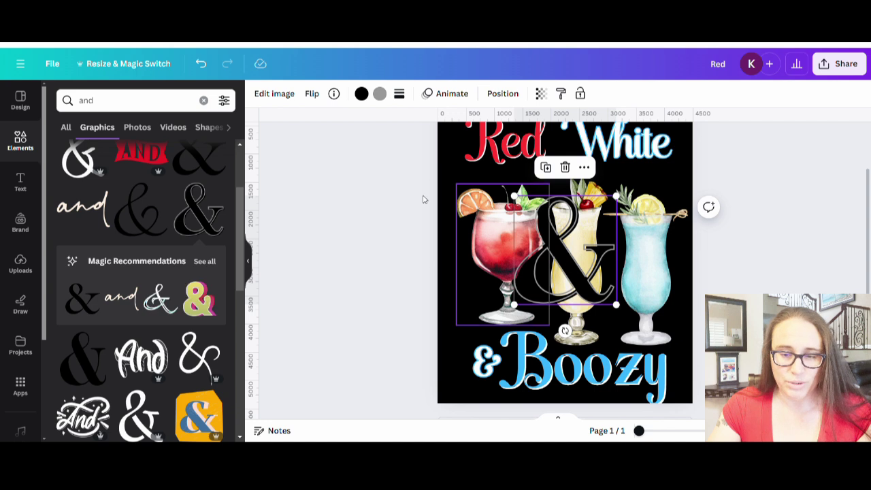
Recolor the new ampersand graphic with a white fill and the document's light blue for its outline.
left_click(361, 93)
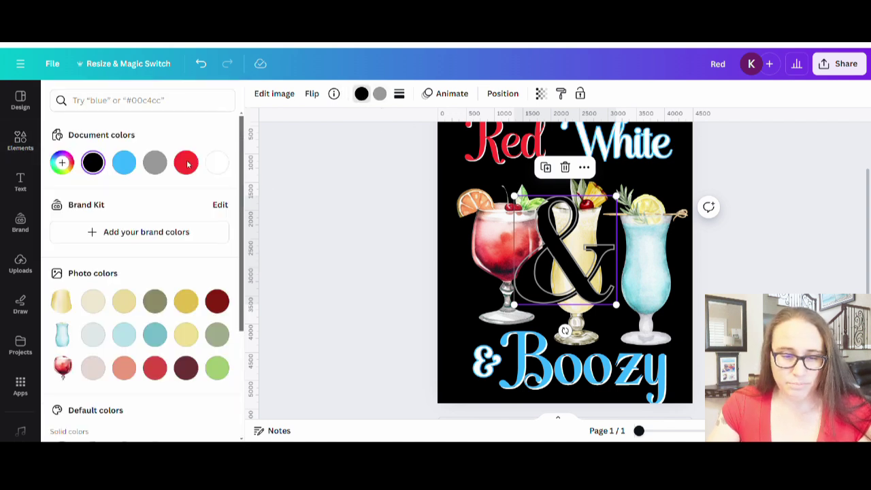
left_click(216, 162)
left_click(380, 93)
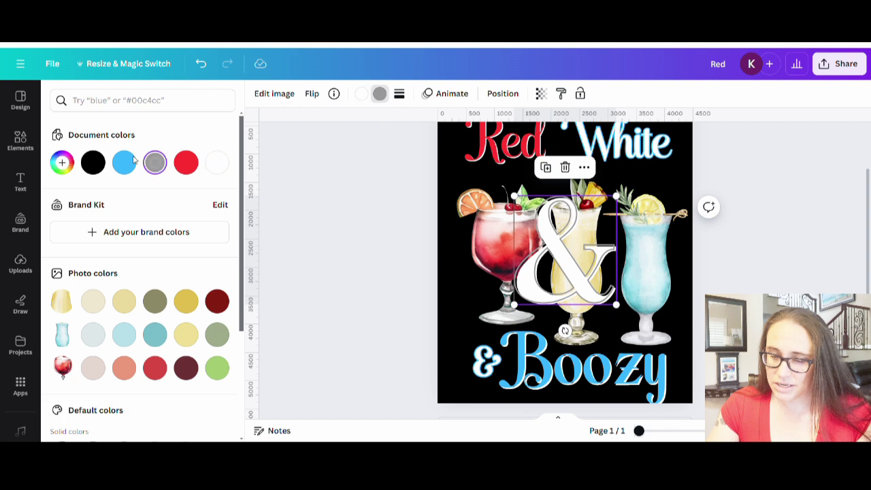
left_click(124, 162)
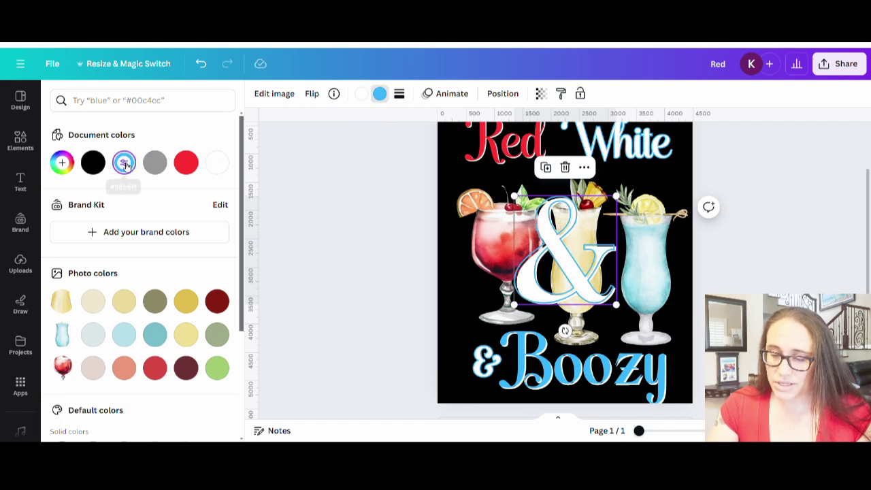
Delete the text ampersand beside "Boozy" and shrink the graphic ampersand to about that size.
left_click(490, 368)
key("Delete")
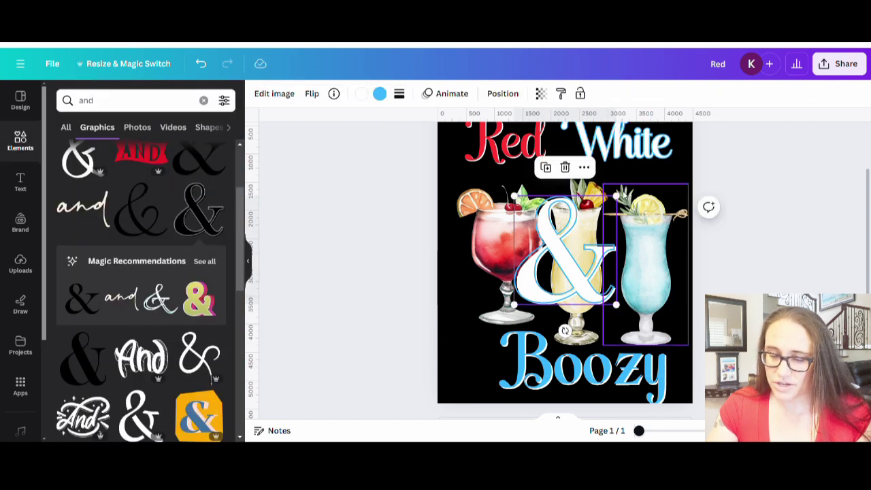
left_click_drag(617, 196, 553, 260)
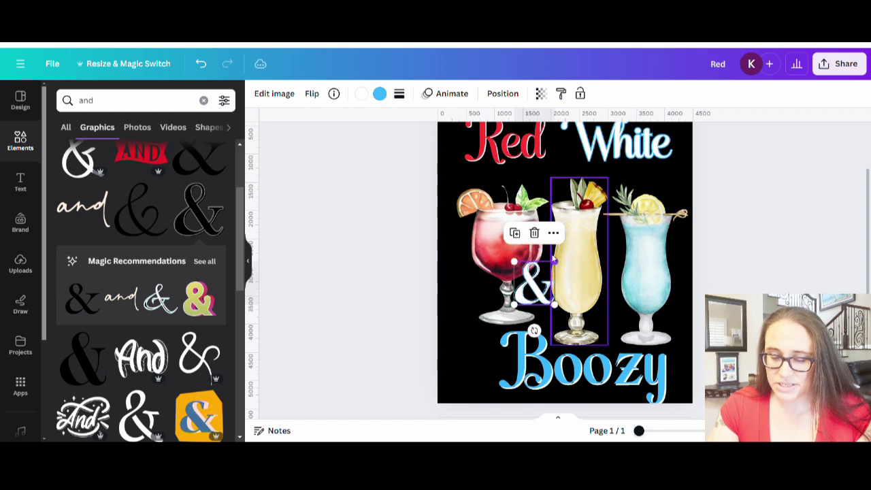
Place the graphic ampersand just before "Boozy" and tilt it slightly counter-clockwise.
left_click_drag(536, 292, 484, 356)
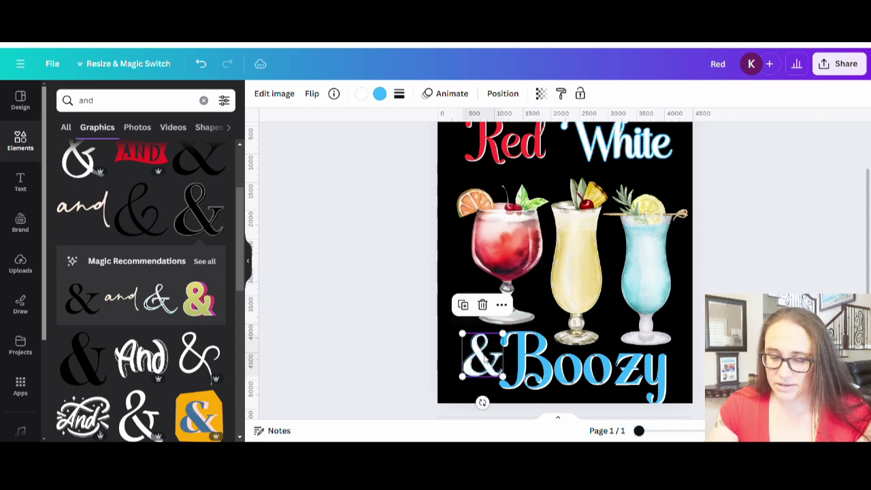
left_click_drag(483, 403, 489, 403)
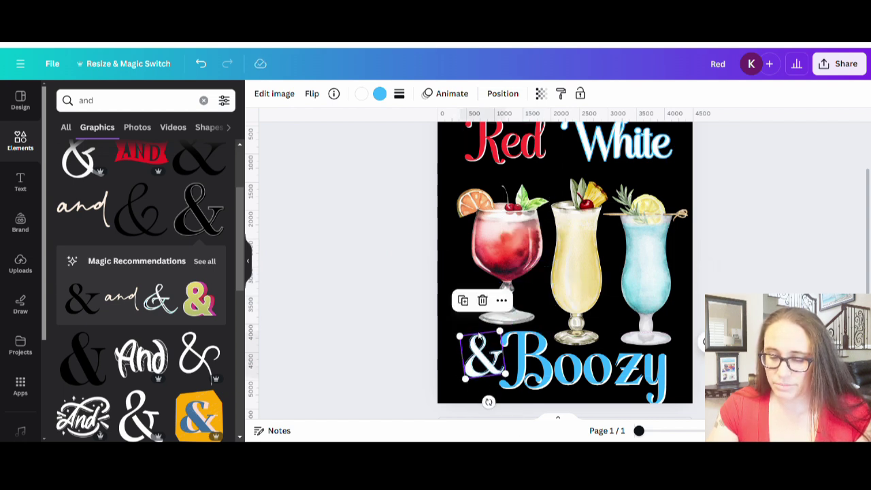
left_click_drag(502, 332, 477, 367)
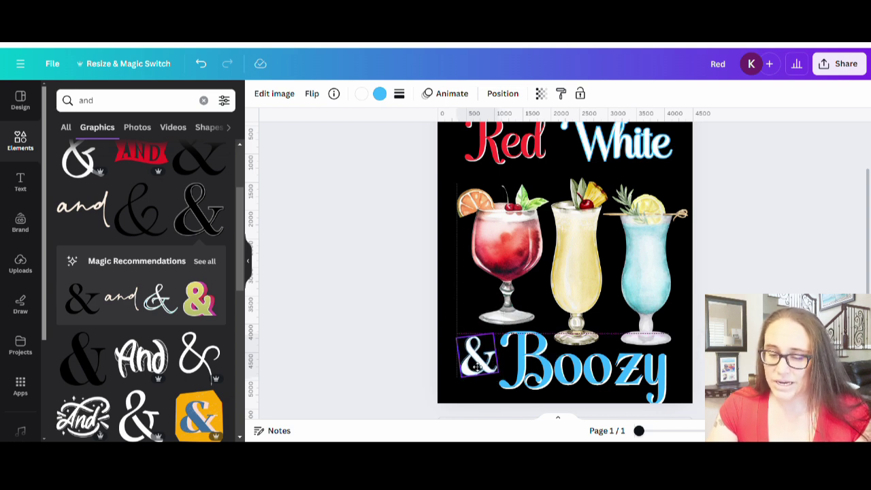
left_click(333, 402)
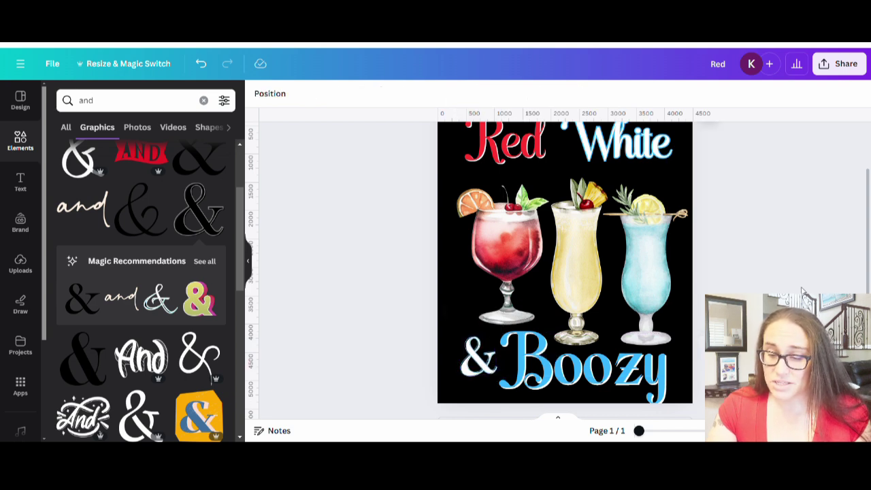
Move the words "White" and "Red" up closer to the page's upper edge.
scroll(792, 286, "down", 1)
scroll(792, 284, "up", 3)
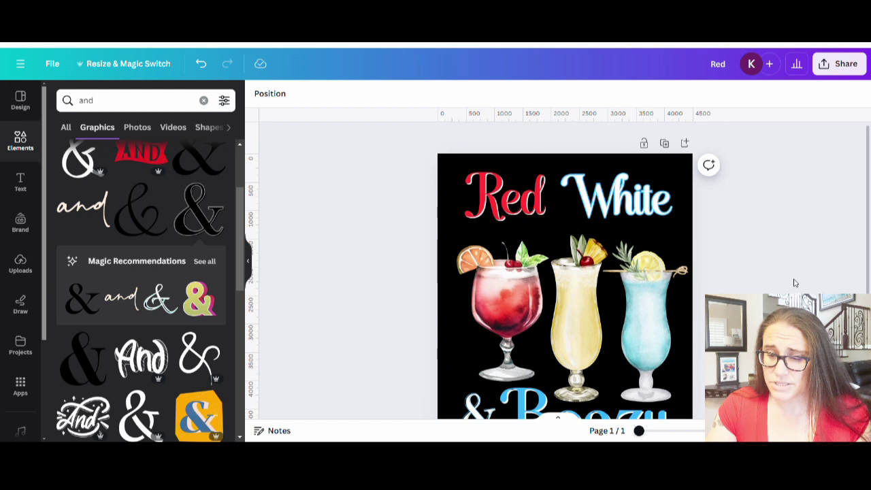
left_click(664, 198)
left_click_drag(643, 201, 640, 191)
left_click(504, 191)
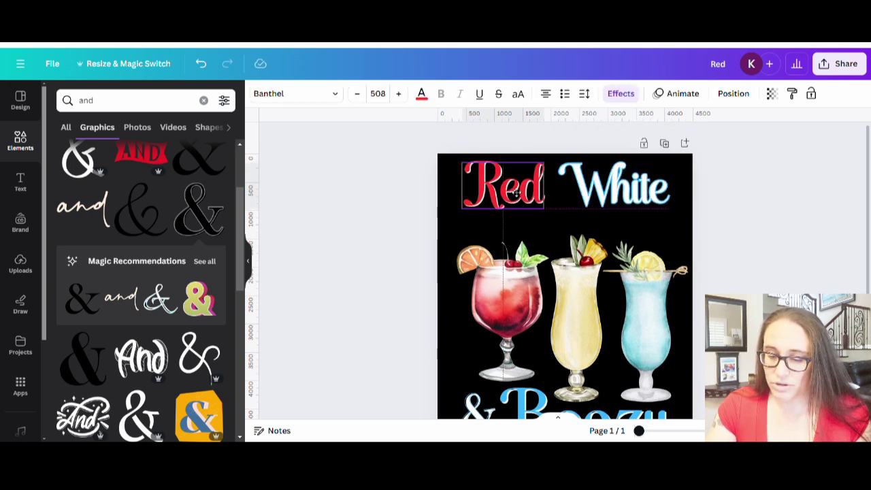
left_click(767, 267)
Select the three cocktails, the ampersand and "Boozy" together and move them up closer to the "Red White" line.
left_click_drag(694, 235, 458, 419)
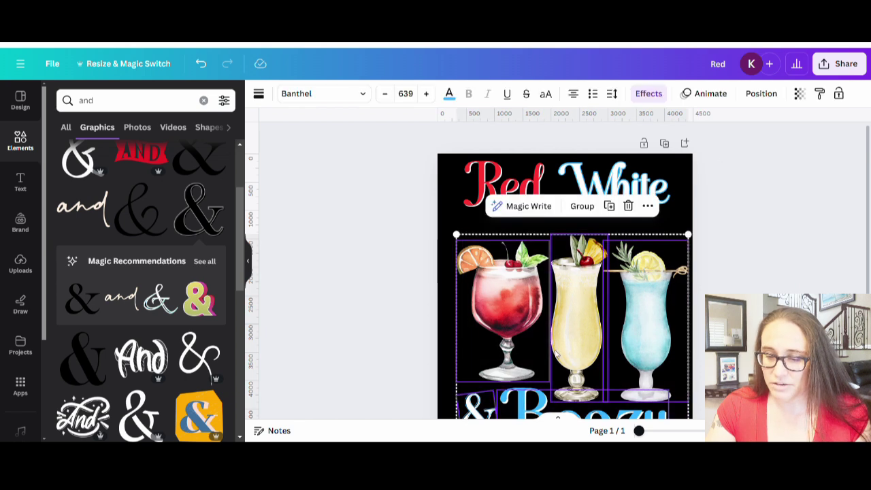
left_click_drag(557, 354, 552, 337)
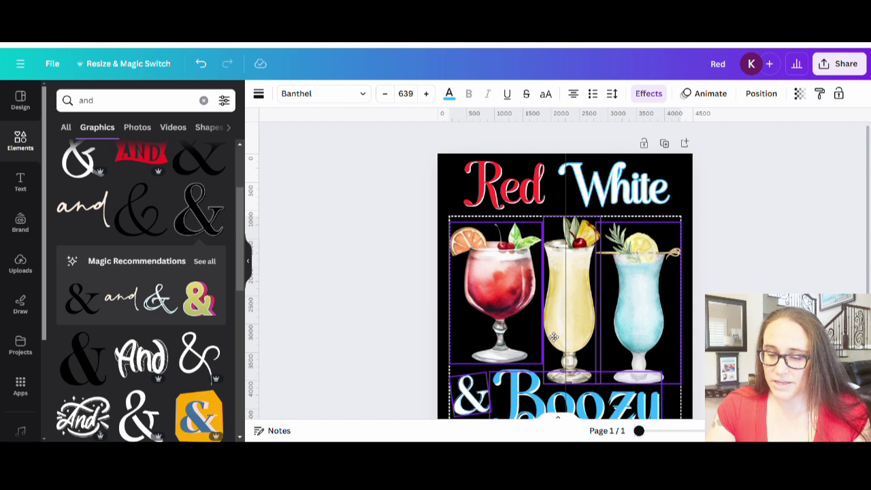
left_click_drag(553, 337, 552, 336)
left_click(764, 237)
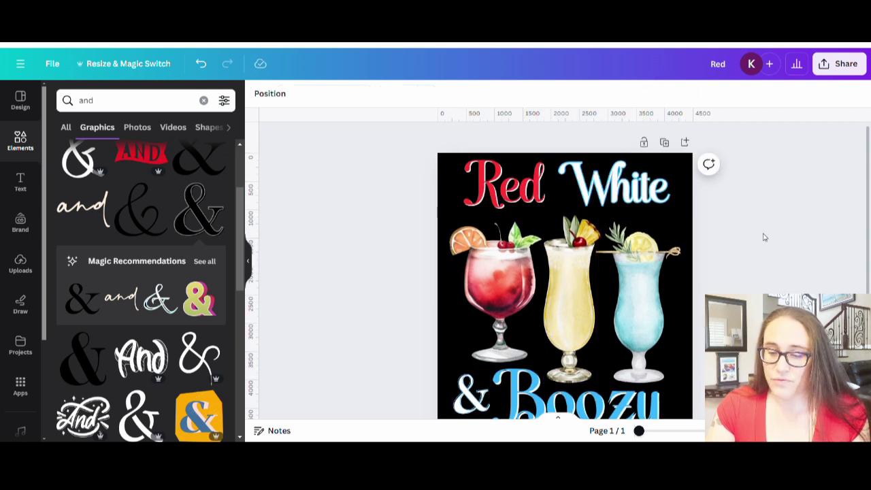
scroll(766, 236, "down", 3)
scroll(820, 281, "up", 3)
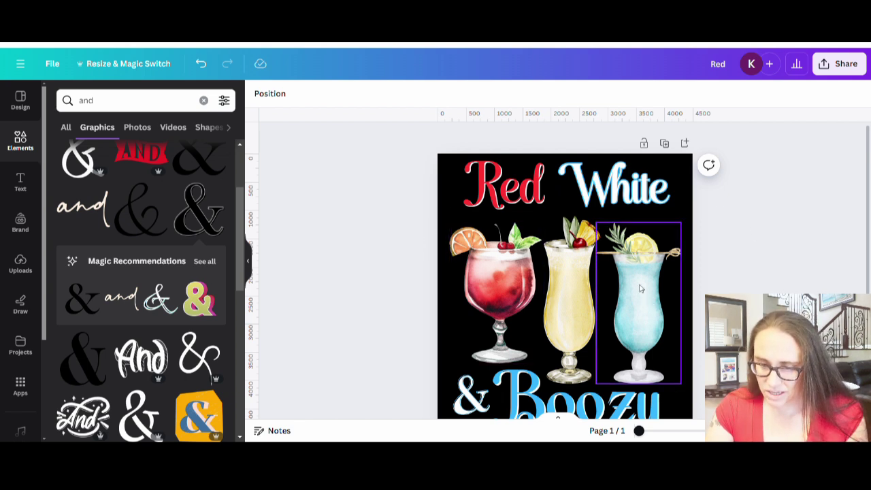
Add a comma after "Red" in the heading text.
left_click(547, 204)
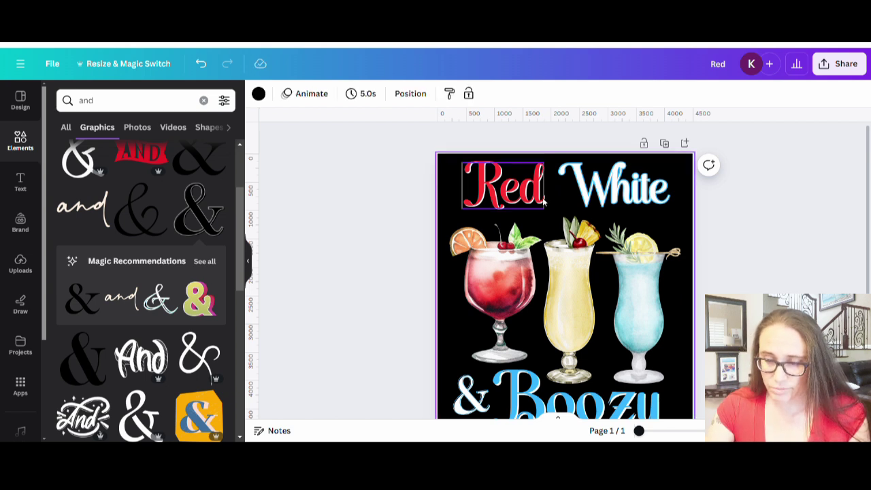
left_click(545, 200)
type(",")
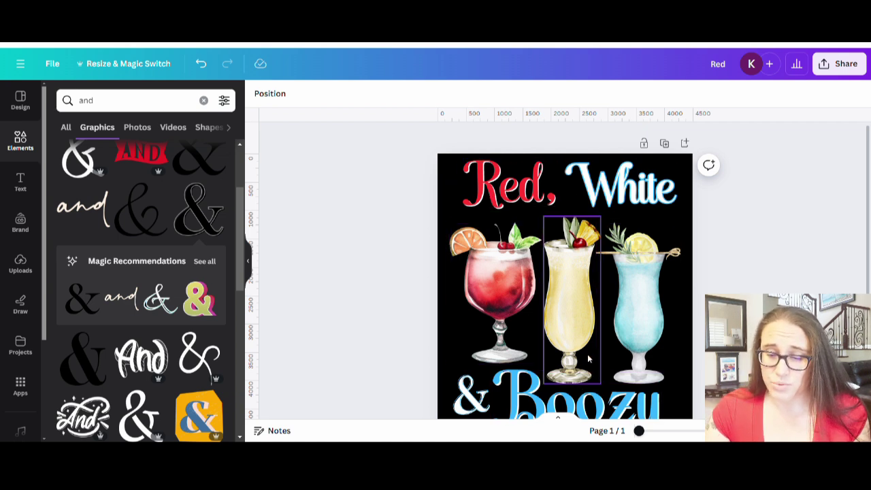
Recolor the "Red," text with the red cocktail's photo color #d84a43.
left_click(511, 207)
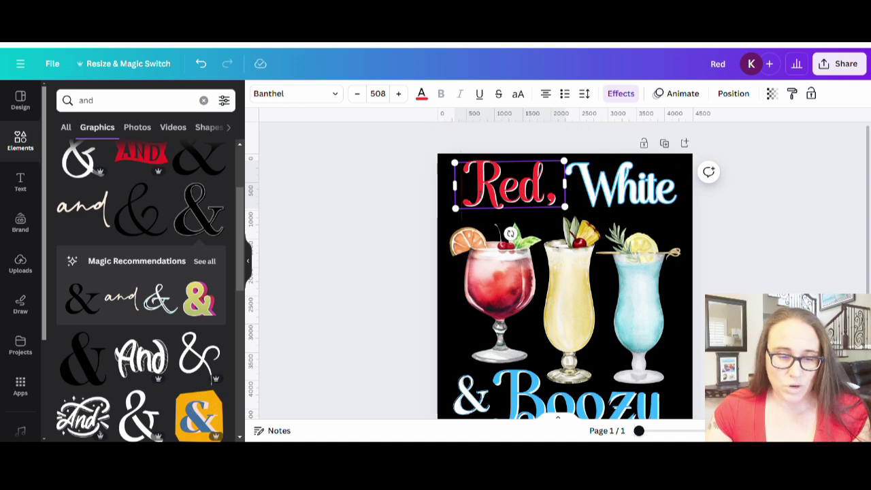
left_click(421, 95)
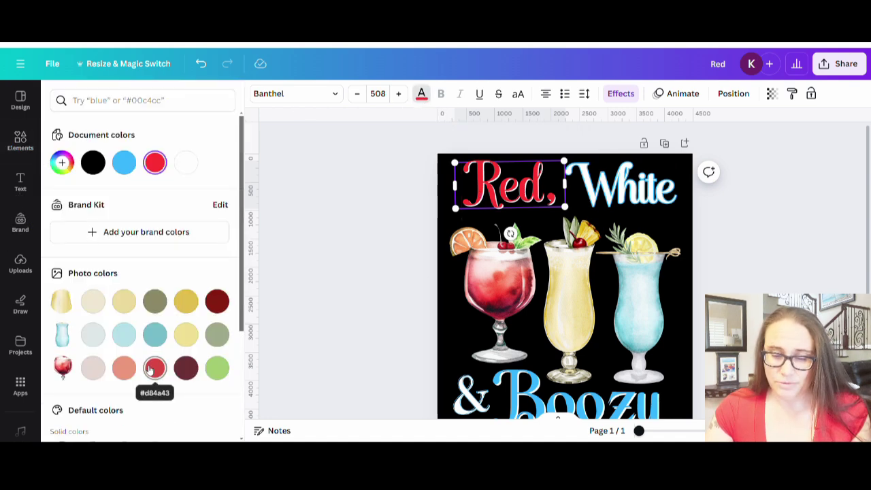
left_click(406, 216)
left_click(469, 179)
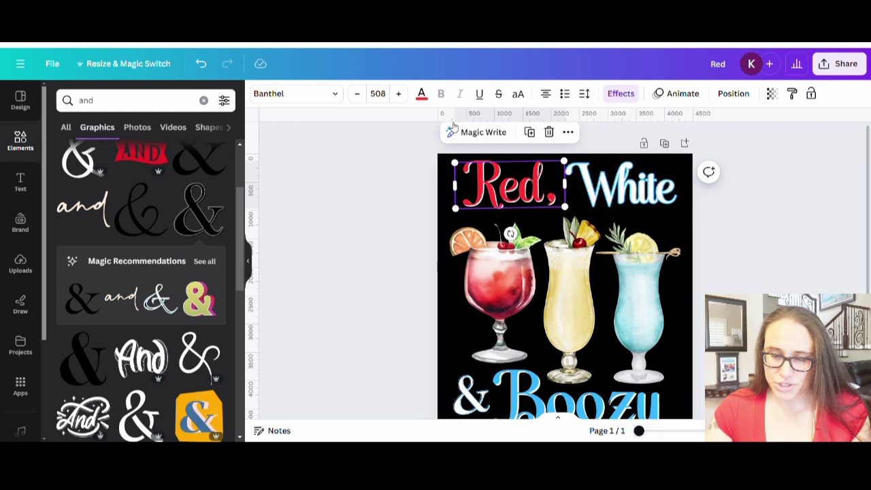
left_click(421, 95)
left_click(156, 368)
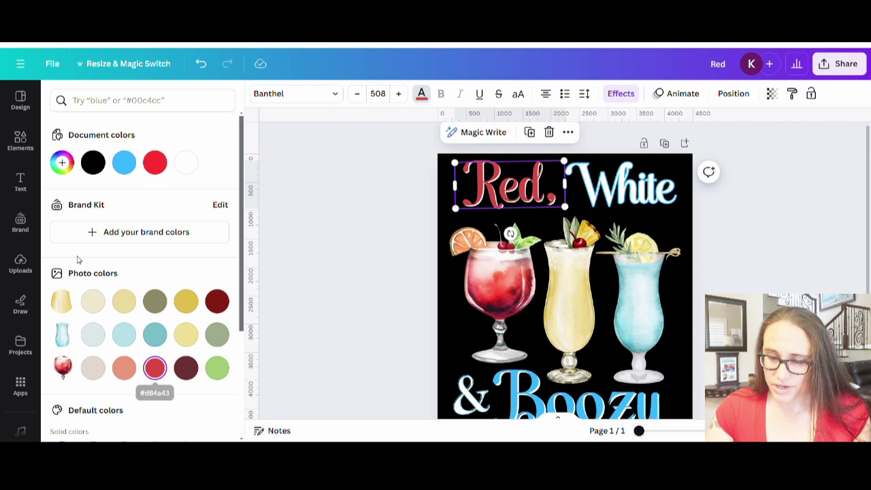
Recolor the "Red," text by sampling coral shades from the red cocktail, settling on #F87D5E.
left_click(60, 162)
left_click(207, 276)
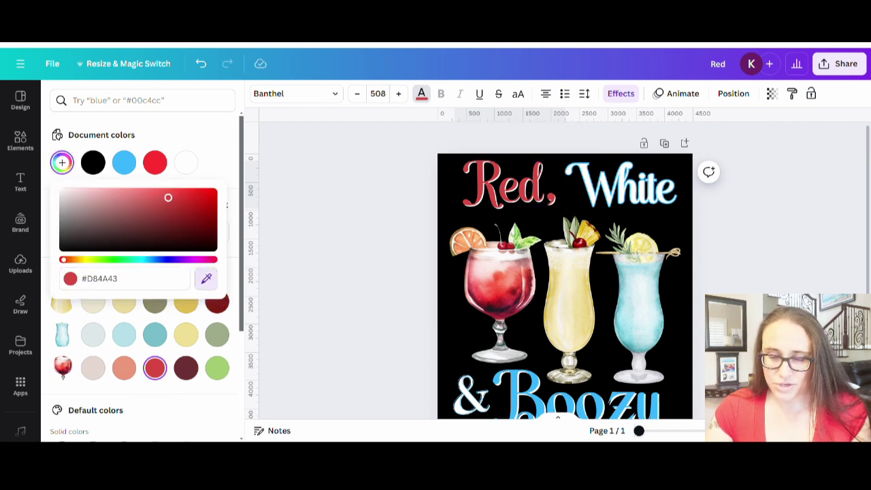
left_click(488, 280)
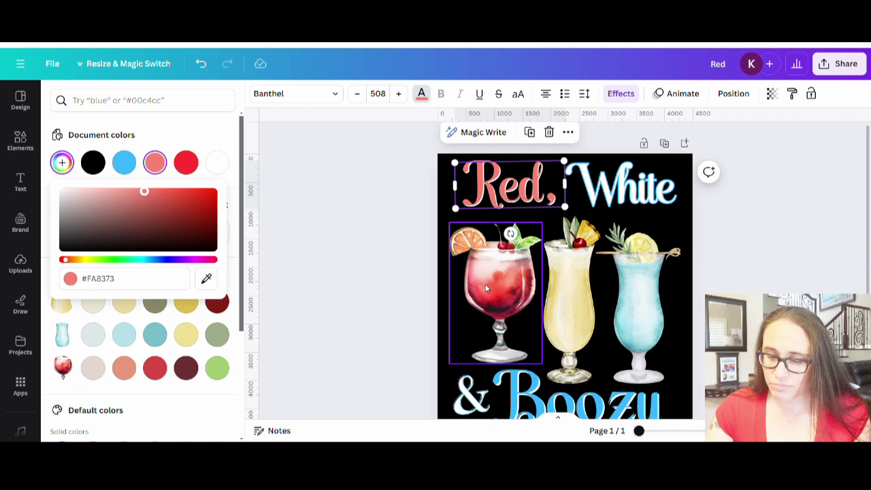
left_click(207, 279)
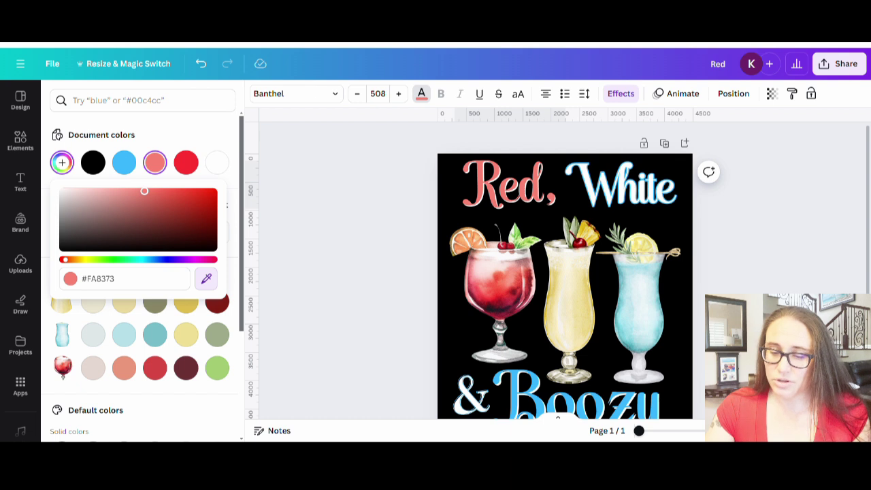
left_click(496, 273)
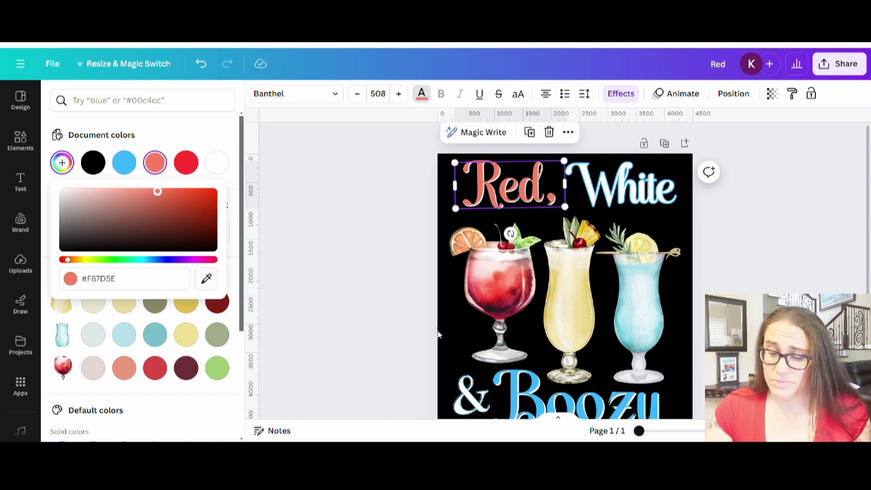
key("Escape")
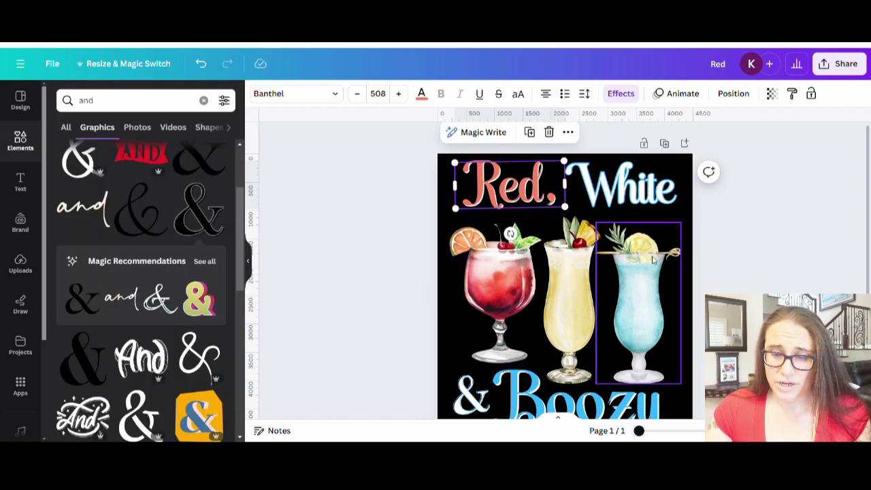
Try the blue cocktail's teal and pale blue photo colors on the "Boozy" text.
left_click(562, 404)
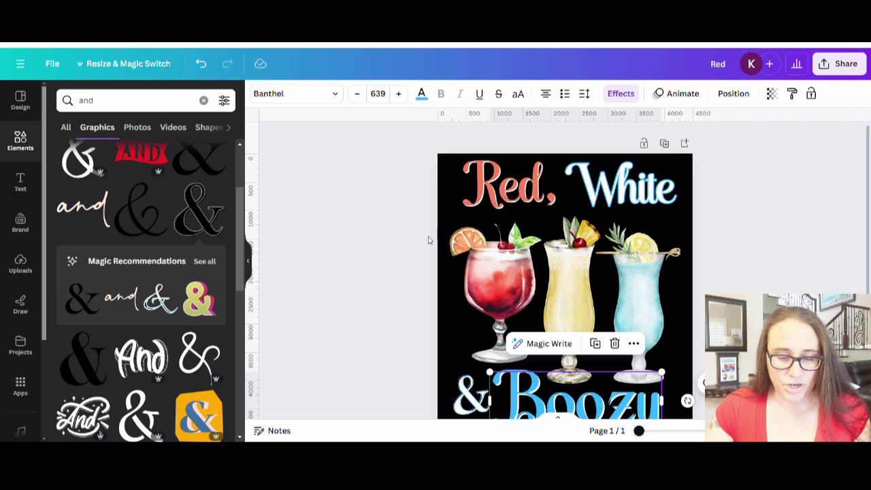
left_click(421, 95)
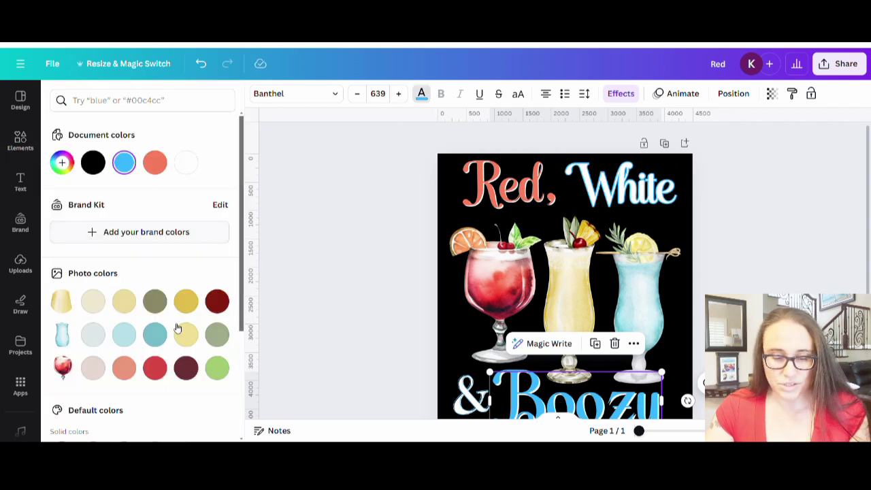
left_click(154, 336)
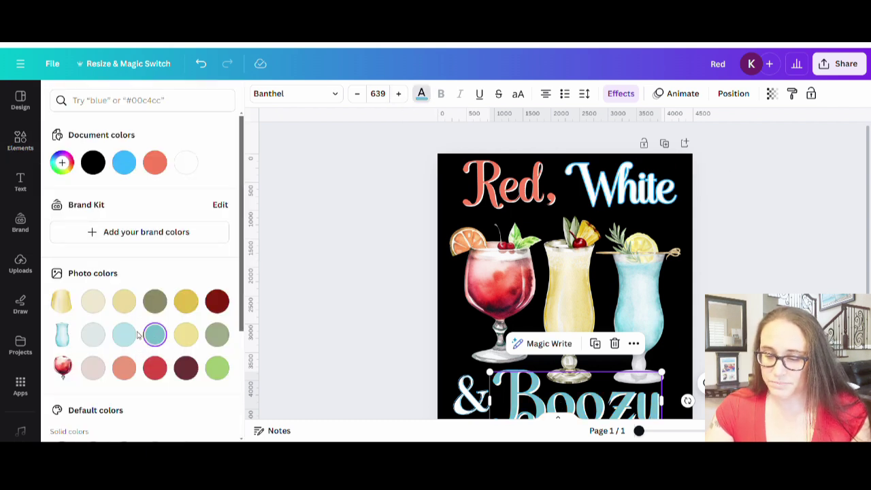
left_click(125, 335)
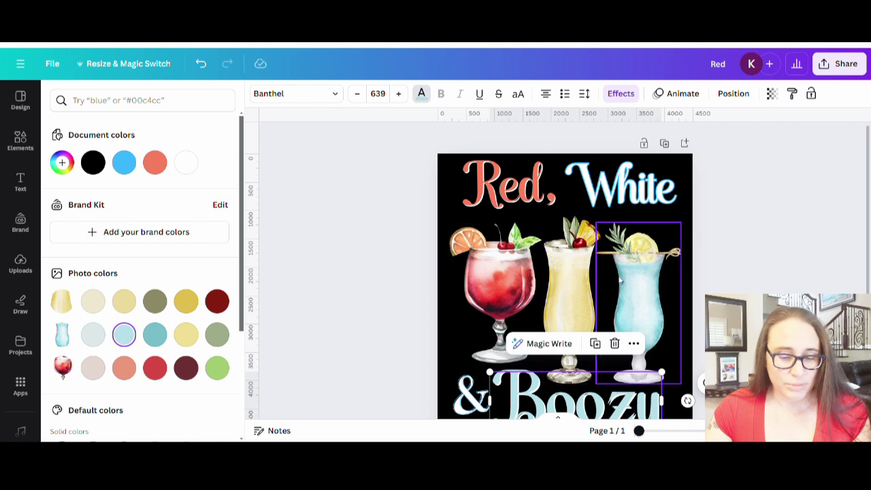
Recolor the "Boozy" text with the light teal #86D2DE sampled from the blue cocktail.
scroll(531, 261, "down", 2)
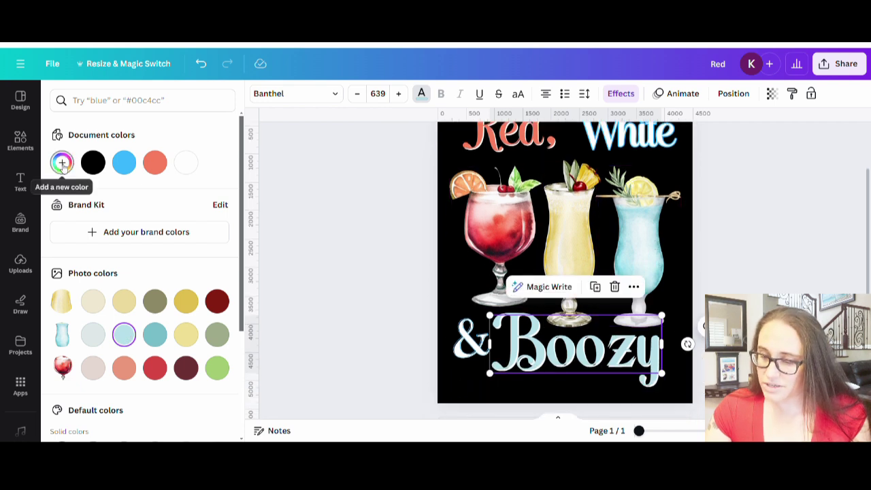
left_click(62, 162)
left_click(207, 278)
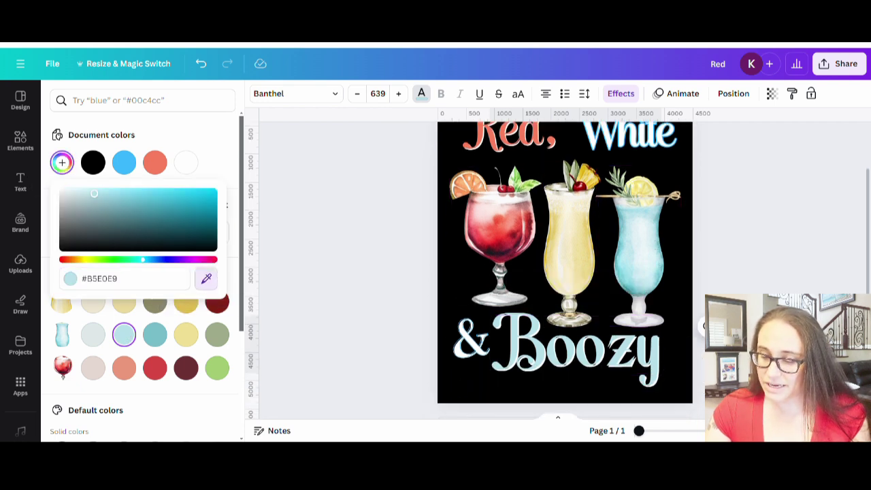
left_click(634, 287)
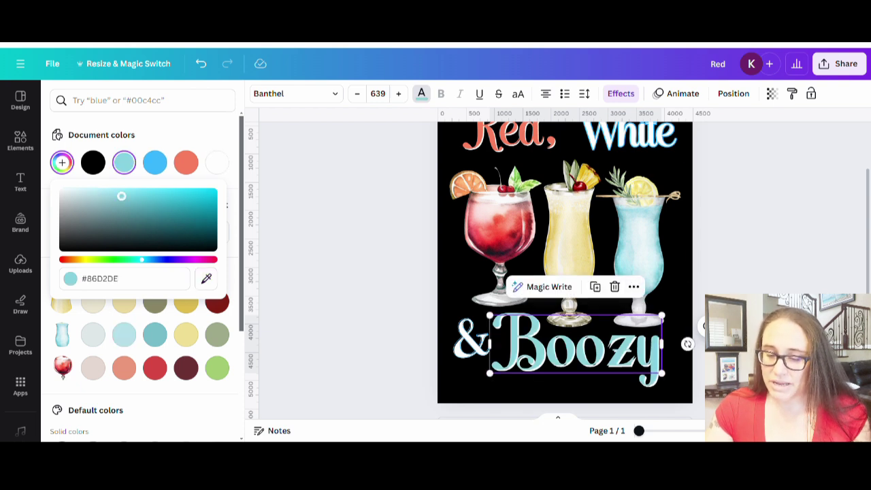
left_click(755, 244)
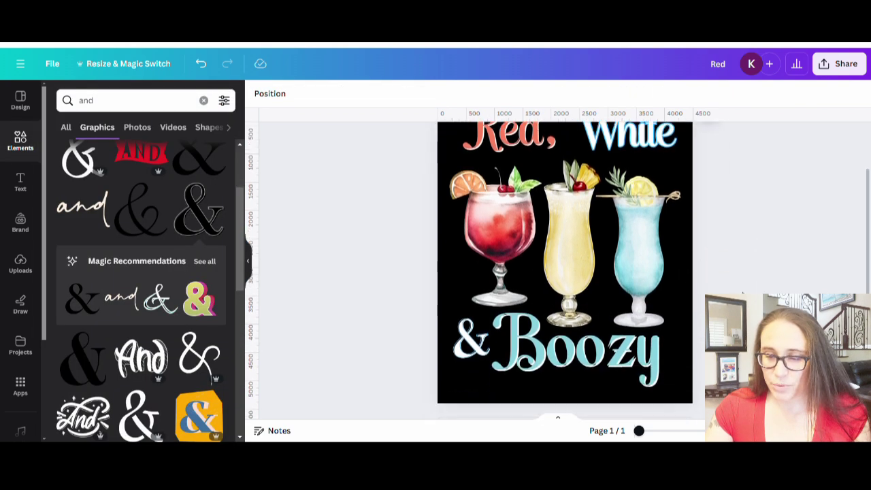
Change the outline effect color of the "White" text to the document's light teal.
scroll(633, 191, "up", 1)
left_click(633, 189)
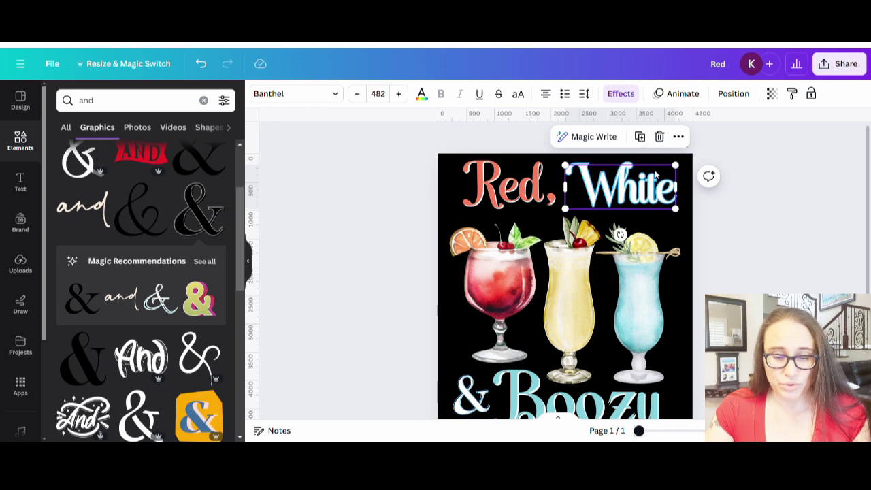
left_click(621, 93)
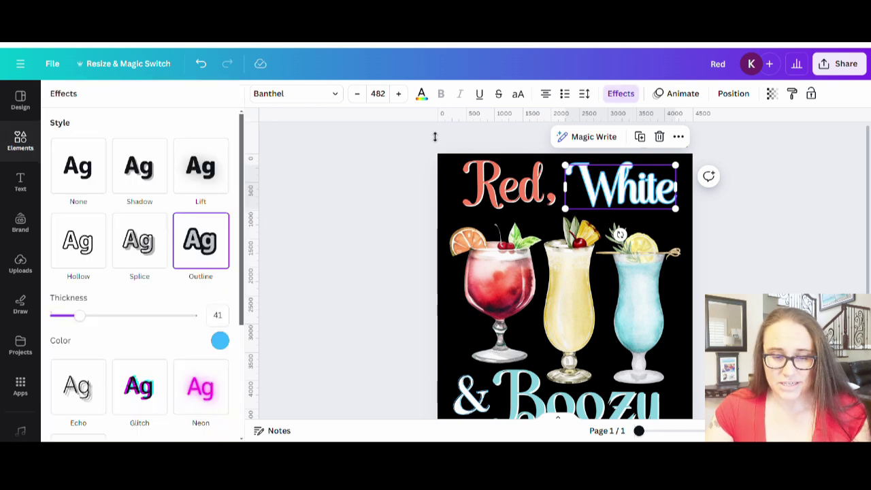
left_click(219, 340)
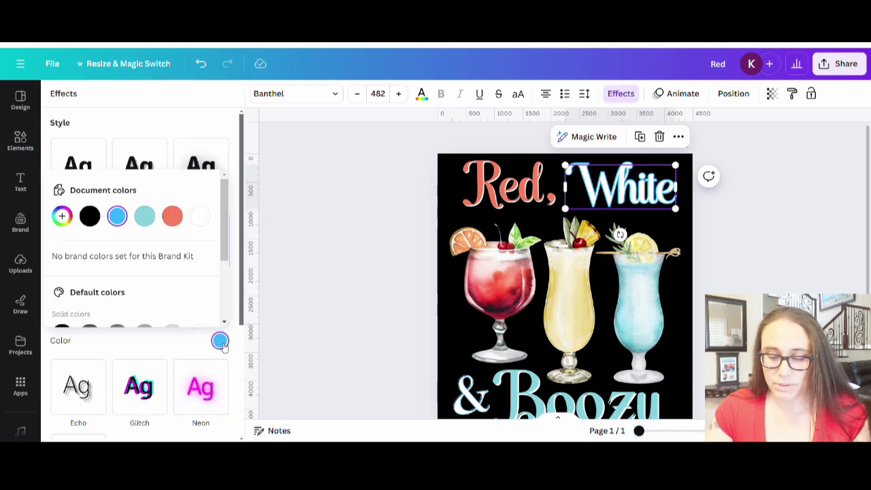
left_click(144, 216)
Change the graphic ampersand's blue outline to the document's light teal.
scroll(467, 350, "down", 2)
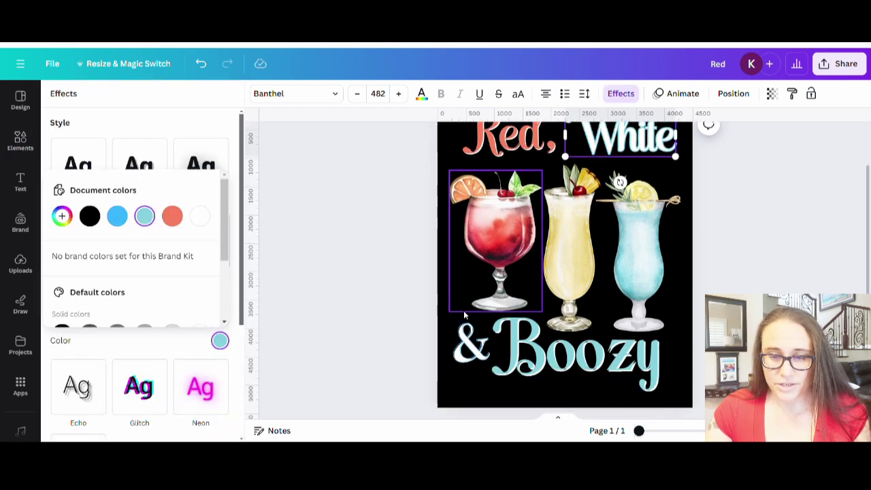
left_click(469, 349)
left_click(379, 93)
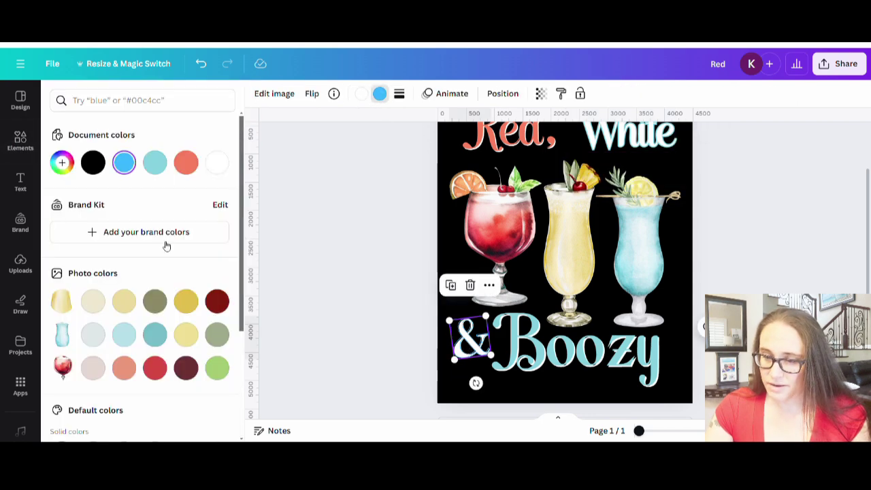
left_click(155, 172)
left_click(332, 214)
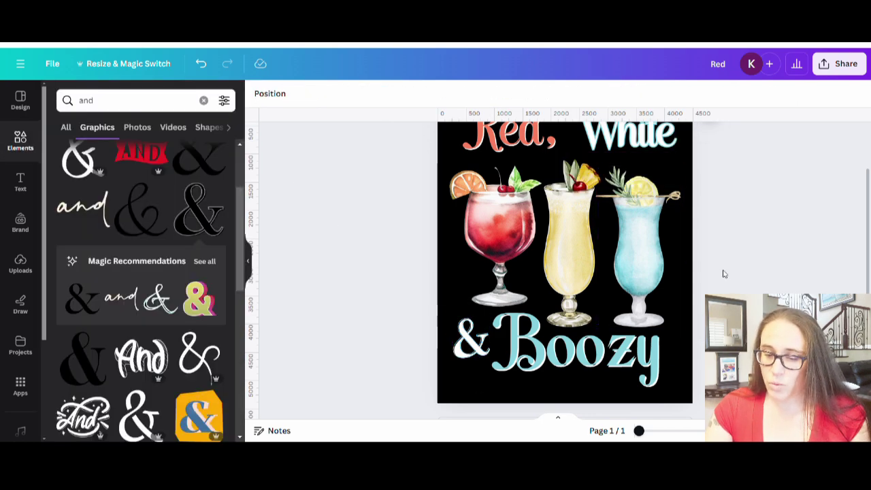
Lighten the middle yellow cocktail image with brightness 12, whites 26 and blacks 13.
scroll(772, 286, "up", 2)
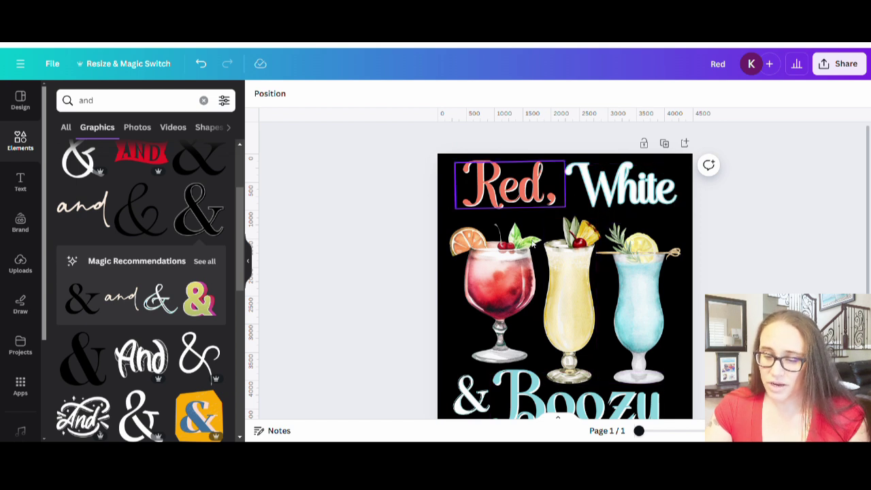
scroll(748, 271, "down", 2)
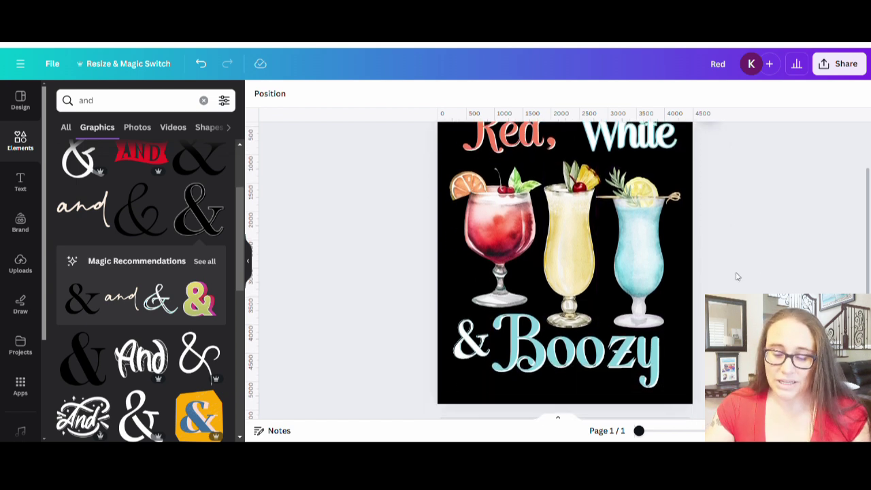
scroll(740, 274, "up", 2)
left_click(575, 299)
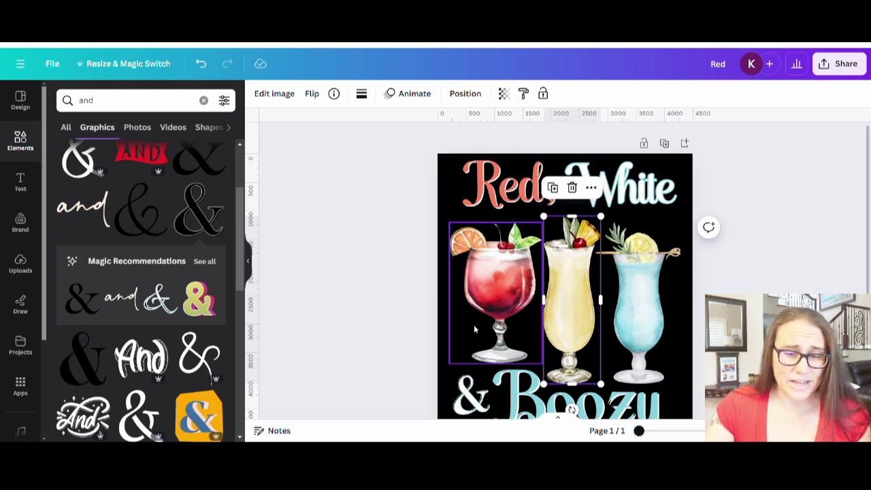
left_click(275, 94)
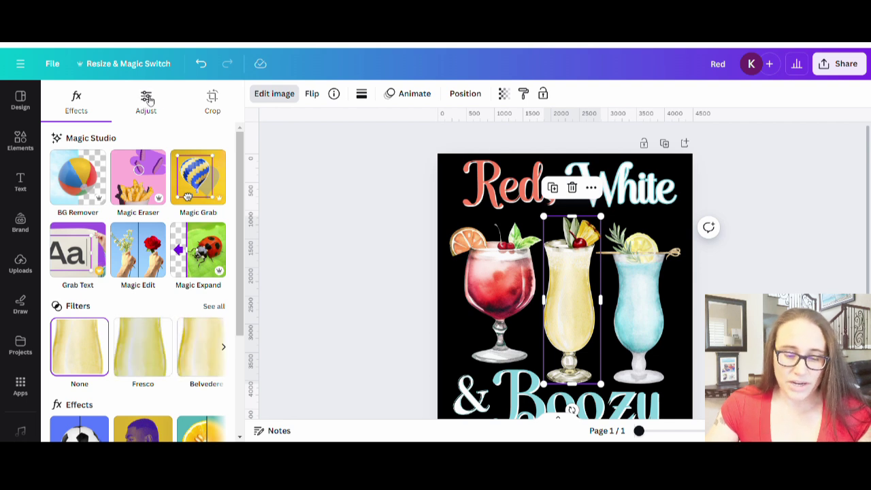
left_click(147, 100)
scroll(129, 313, "down", 2)
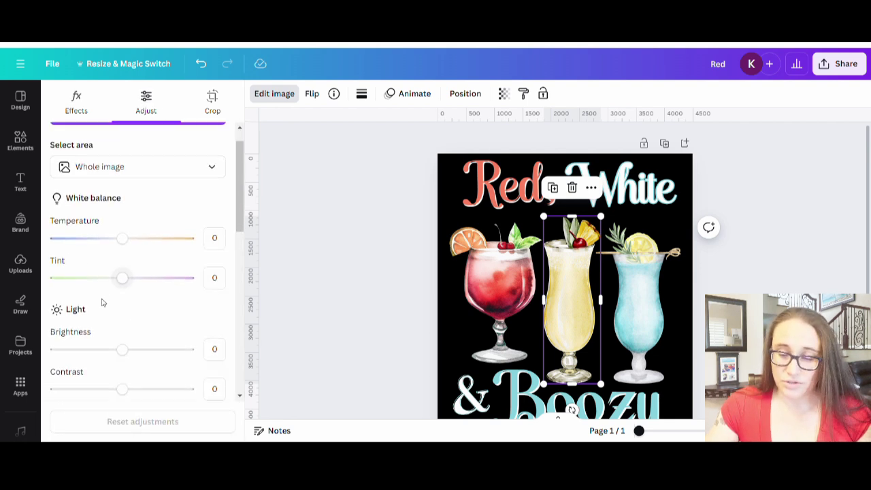
left_click_drag(144, 321, 136, 328)
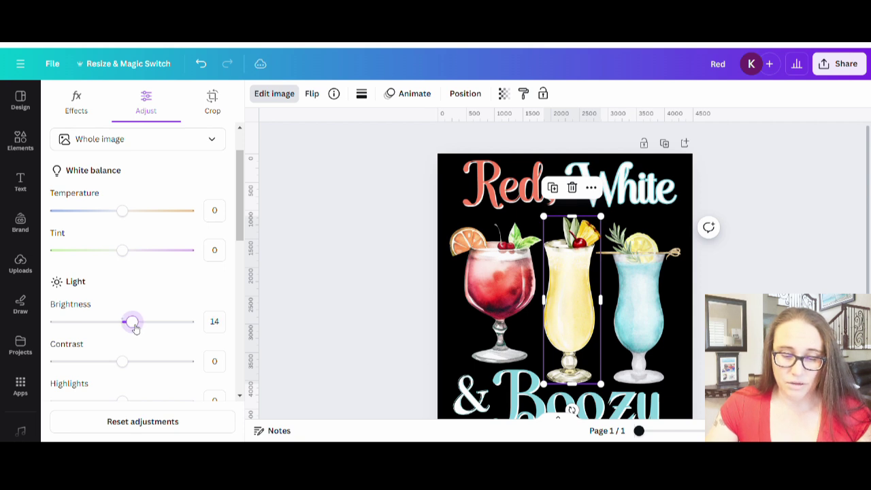
scroll(134, 328, "down", 5)
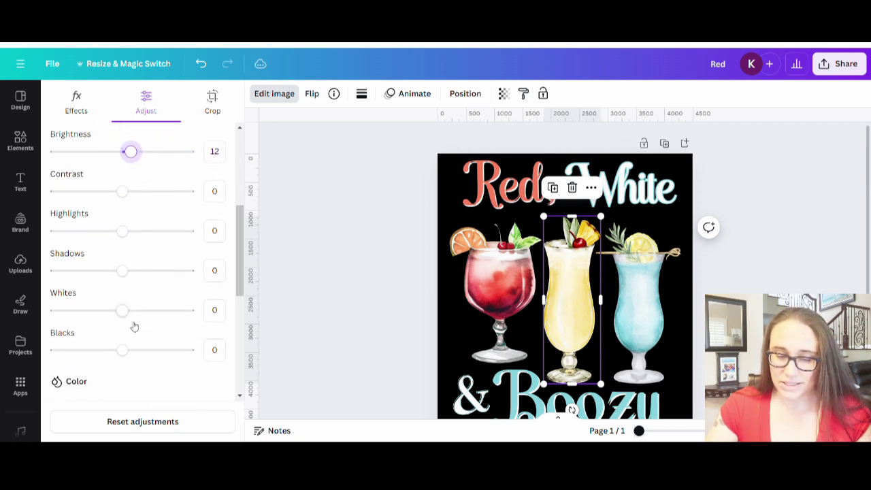
left_click_drag(134, 320, 144, 318)
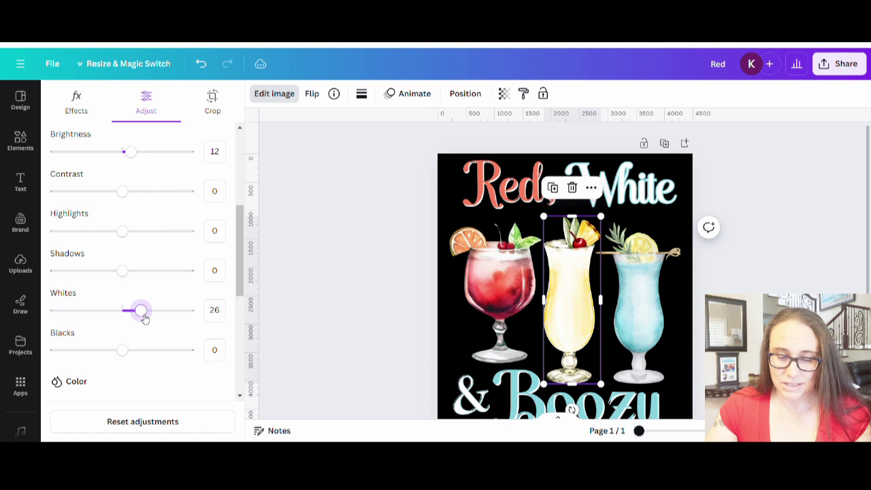
left_click_drag(131, 352, 135, 351)
Reduce the yellow cocktail image's saturation to -40.
scroll(135, 347, "down", 4)
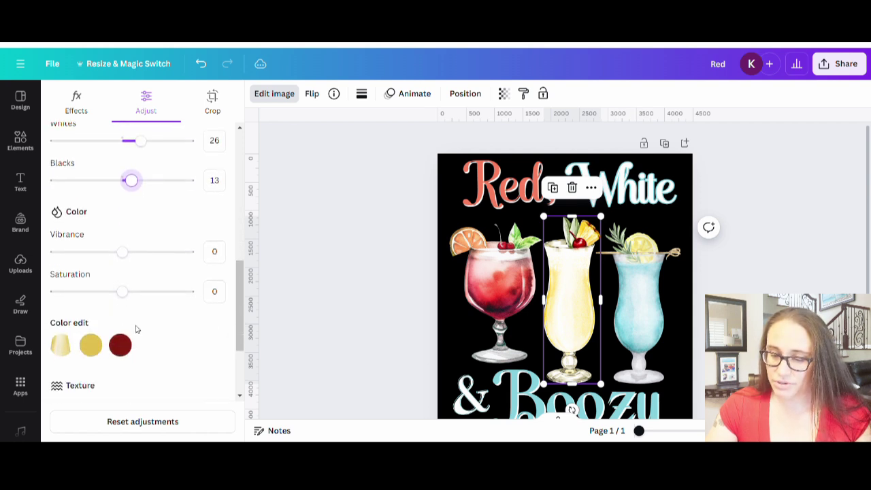
left_click_drag(122, 292, 96, 292)
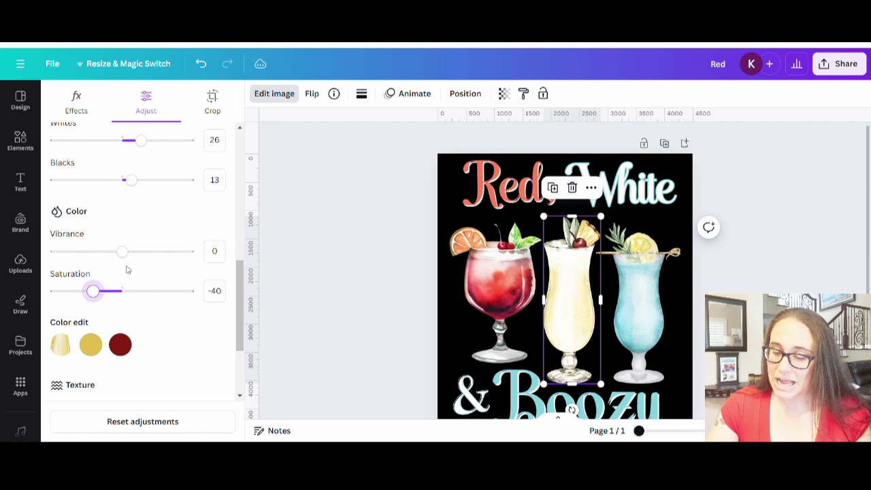
scroll(126, 271, "down", 4)
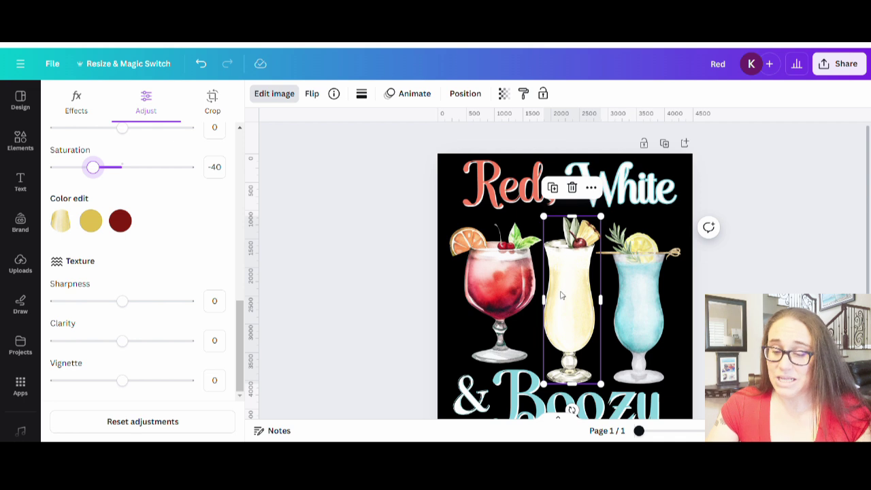
left_click(361, 295)
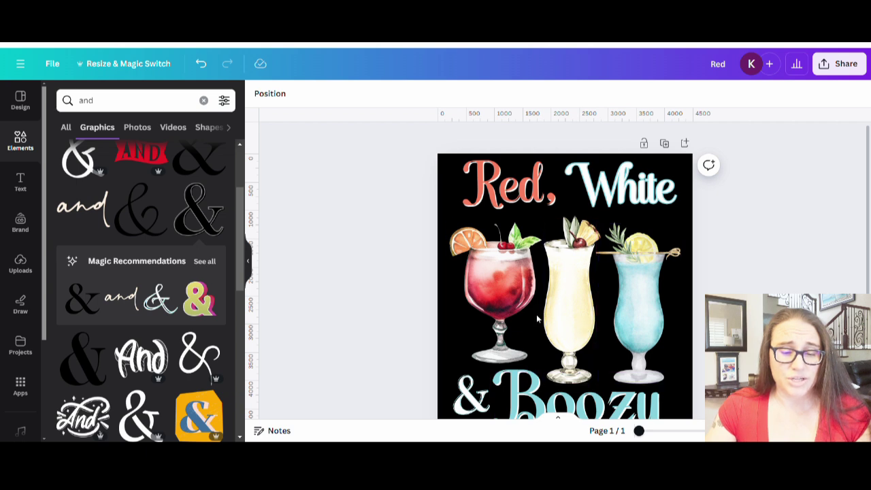
Browse the image filters for the middle cocktail, including the Soft and Vintage sets, for one that whitens the drink.
left_click(565, 316)
left_click(284, 95)
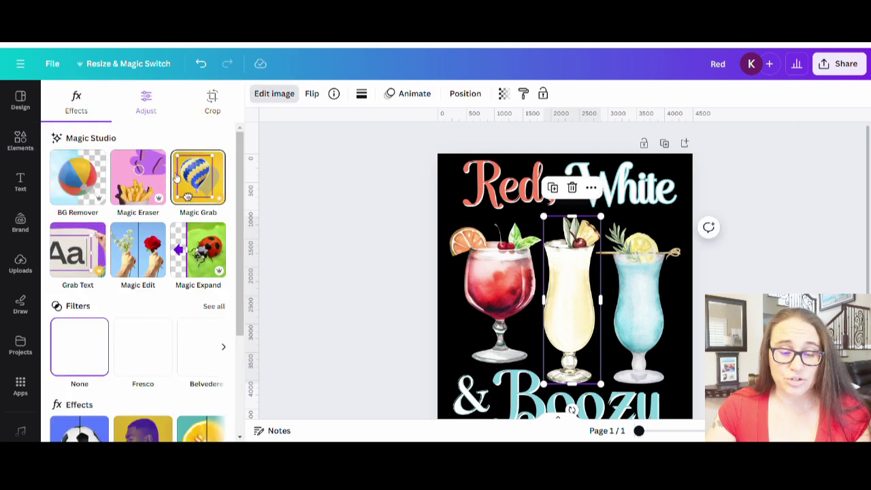
scroll(157, 308, "down", 2)
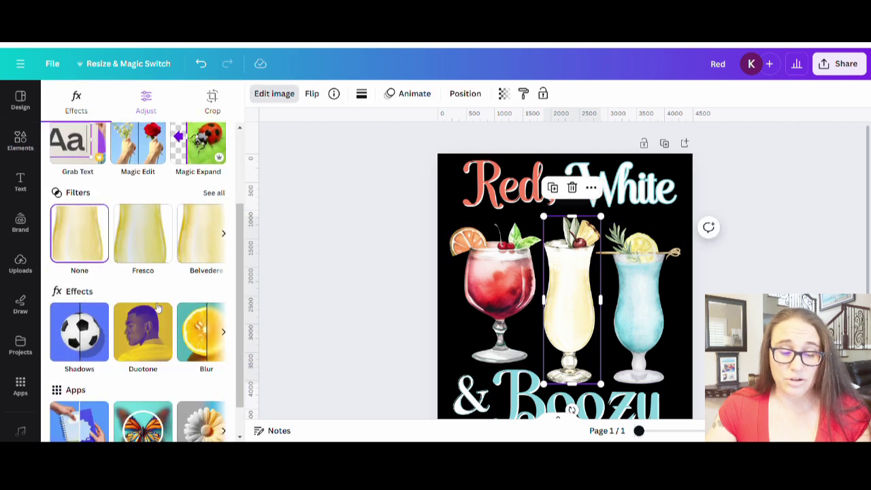
left_click(214, 193)
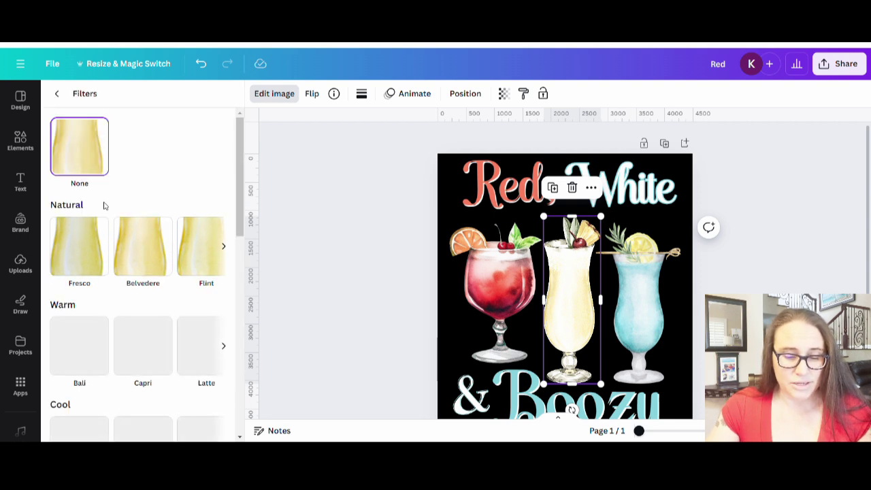
scroll(103, 204, "down", 3)
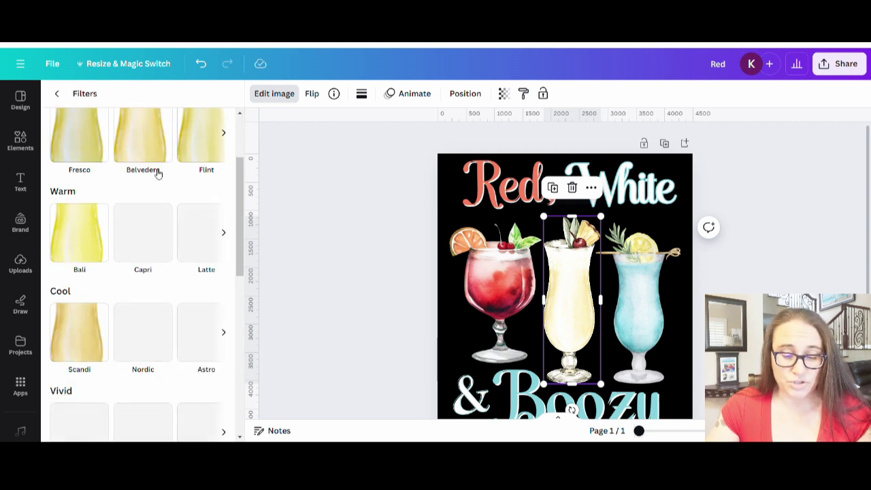
scroll(157, 173, "down", 6)
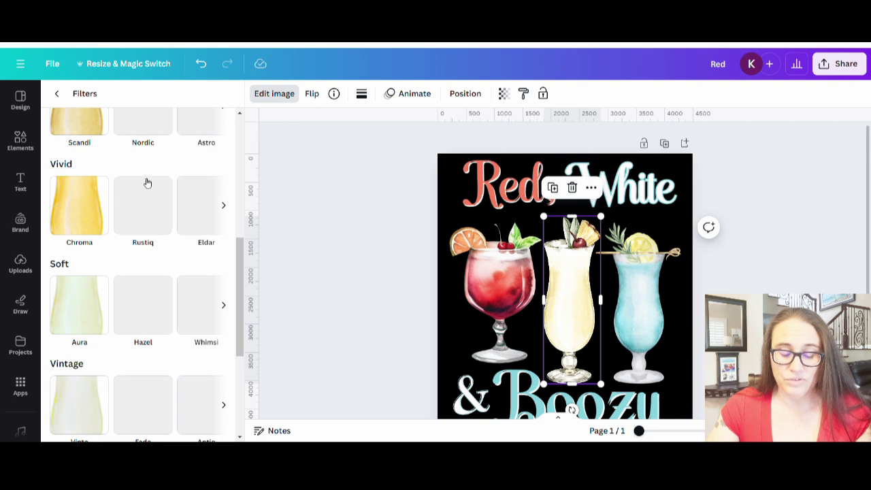
scroll(106, 352, "down", 2)
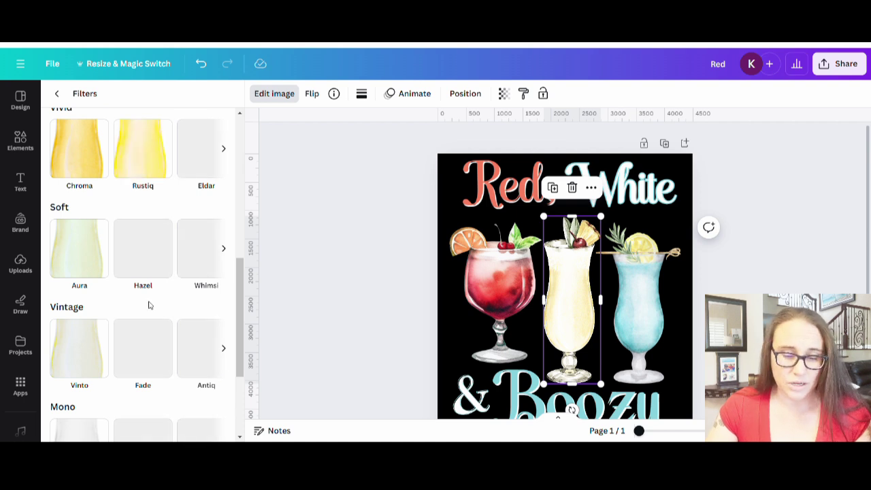
scroll(113, 302, "down", 3)
scroll(116, 301, "up", 2)
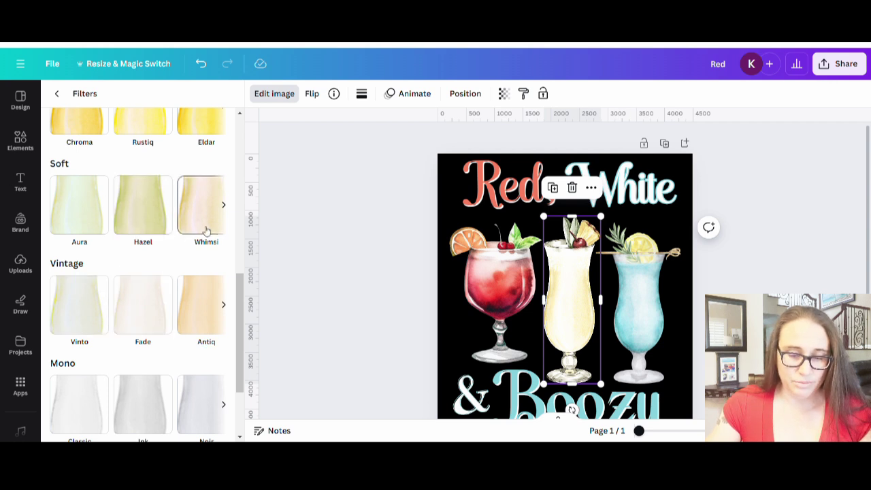
left_click(224, 206)
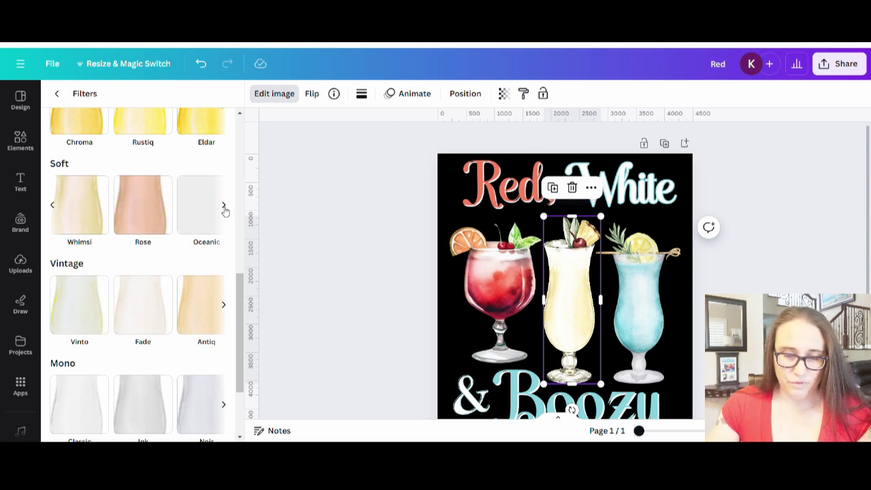
left_click(224, 207)
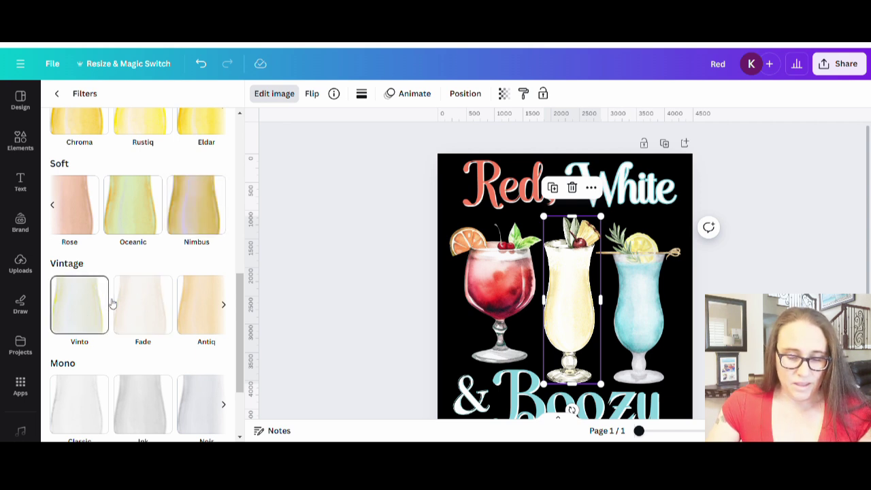
left_click(224, 306)
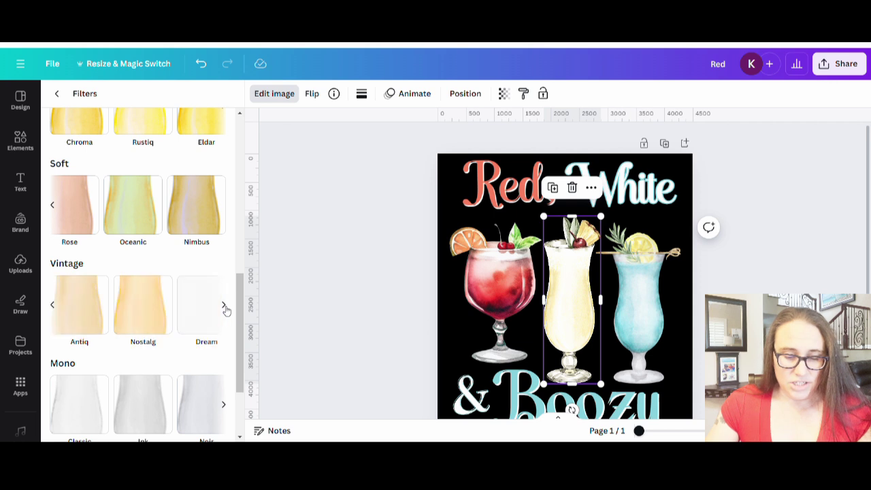
left_click(224, 308)
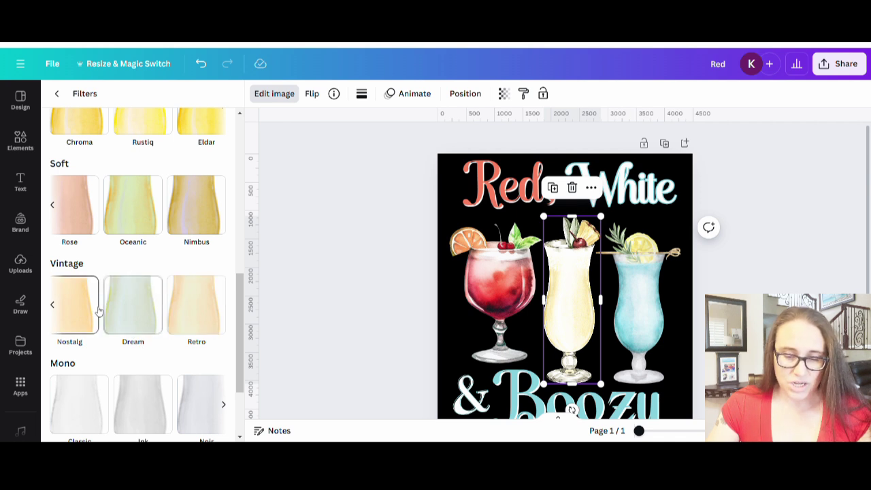
left_click(53, 305)
left_click(53, 305)
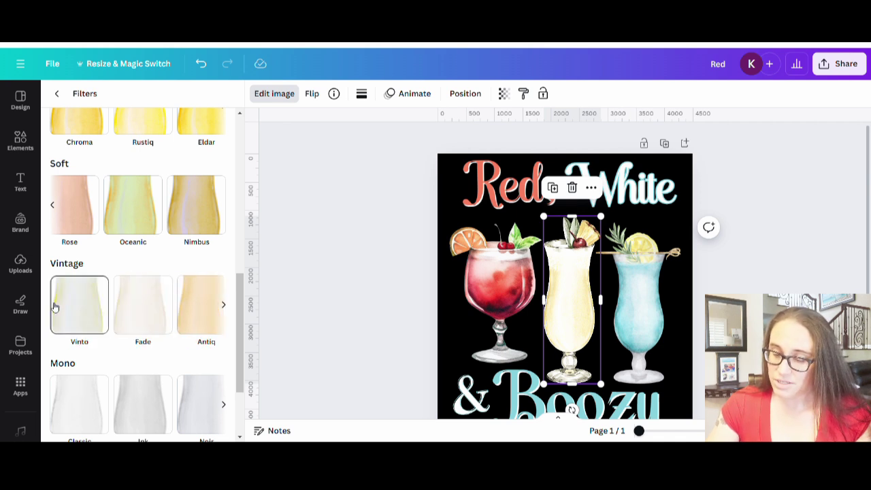
Try the Vintage filter Fade on the middle cocktail and lower its intensity to zero.
left_click(144, 321)
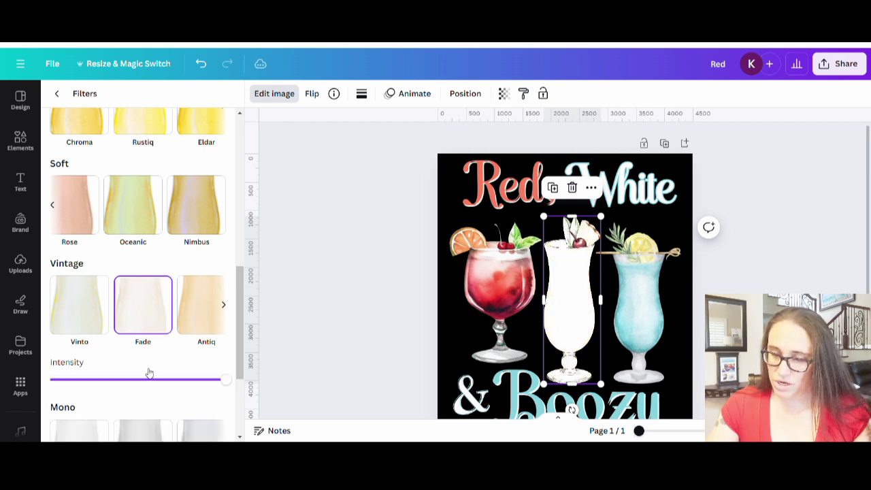
left_click_drag(151, 383, 54, 381)
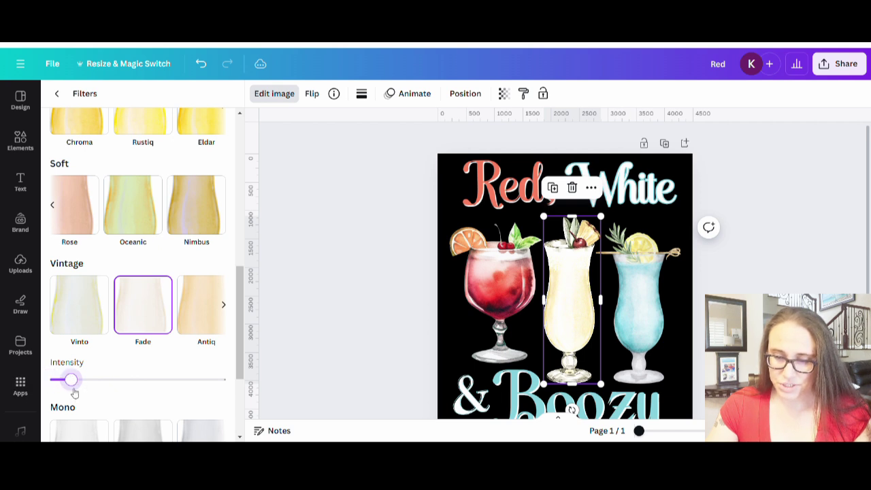
left_click_drag(61, 387, 39, 384)
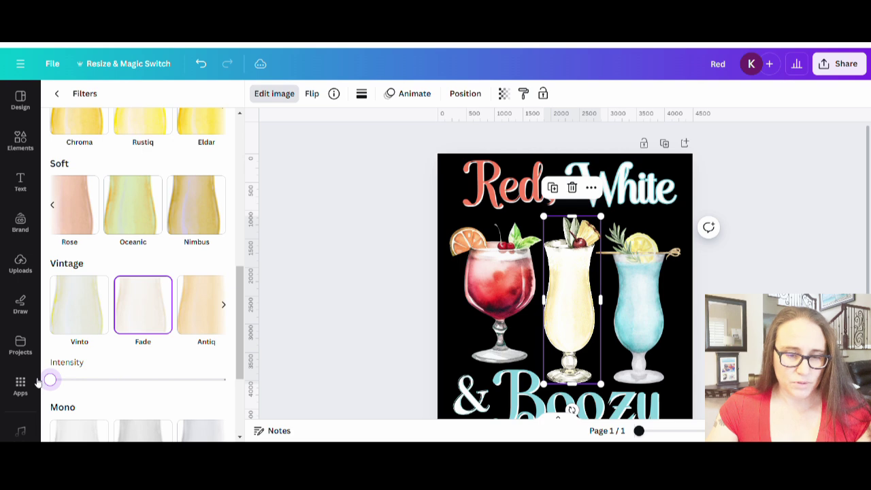
scroll(68, 204, "up", 6)
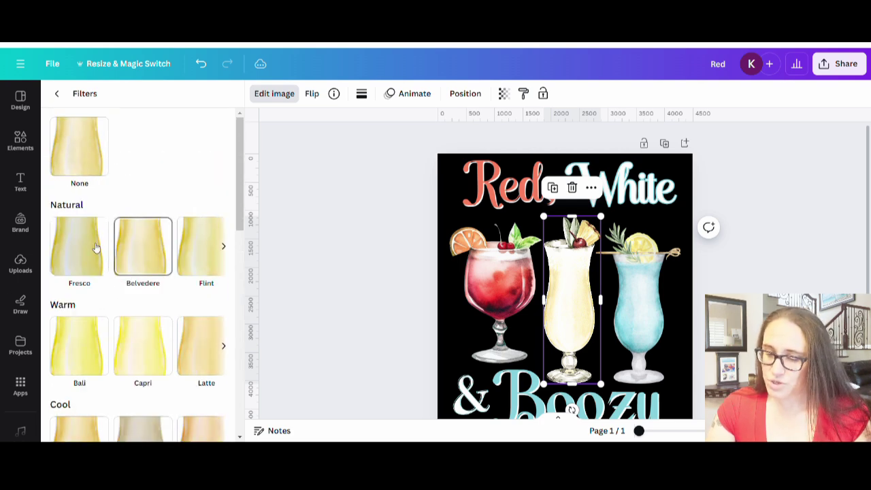
left_click(359, 238)
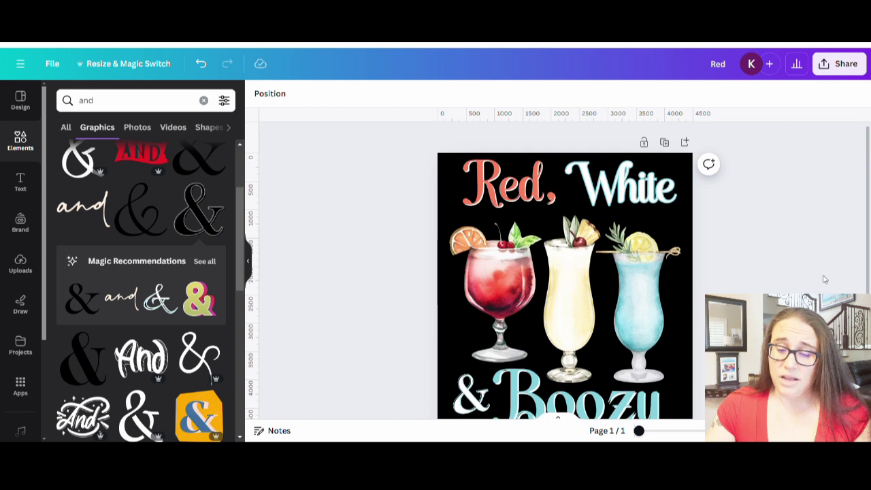
Search the graphics for "red white and blue" and look through the results.
scroll(822, 276, "down", 2)
scroll(822, 276, "up", 2)
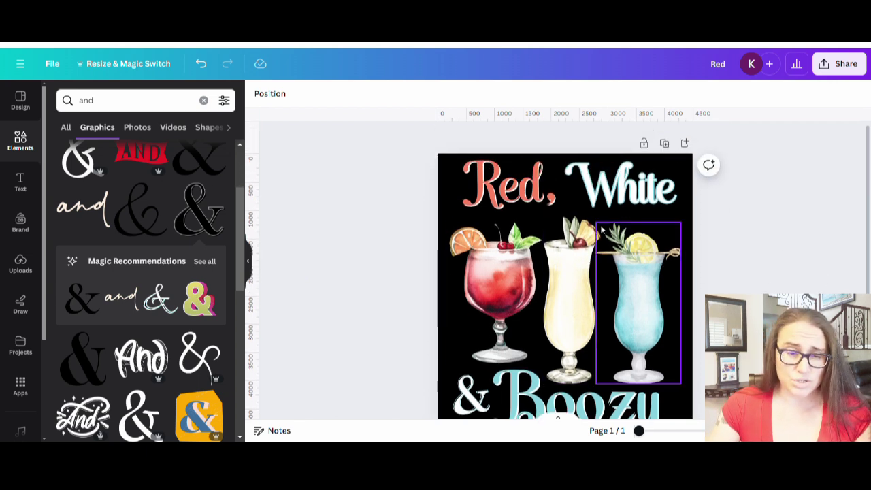
left_click(139, 103)
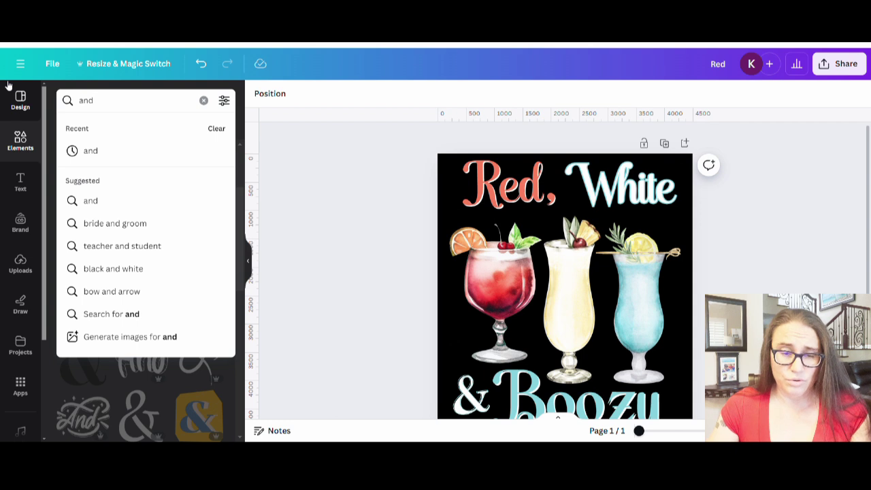
left_click_drag(111, 101, 79, 101)
type("r")
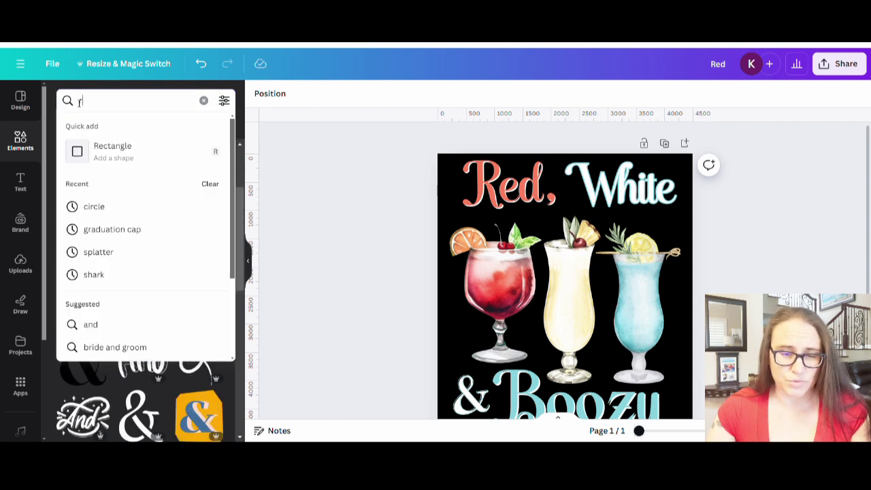
type("ed whit")
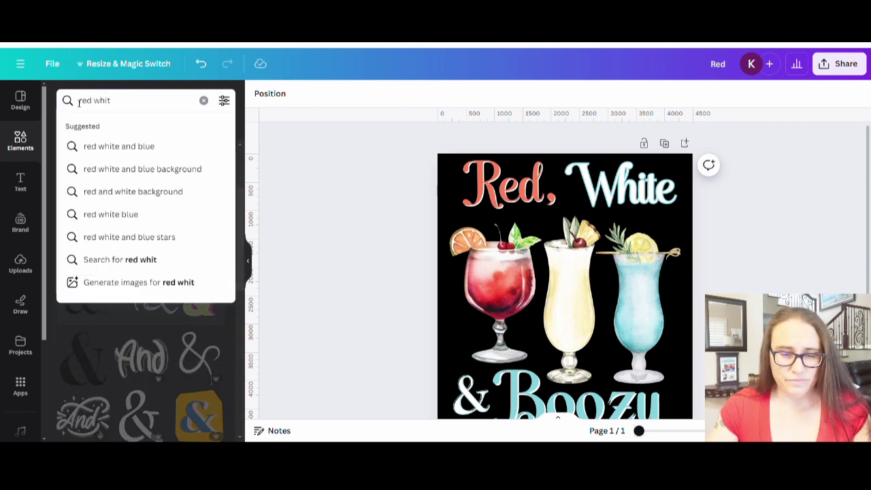
left_click(136, 146)
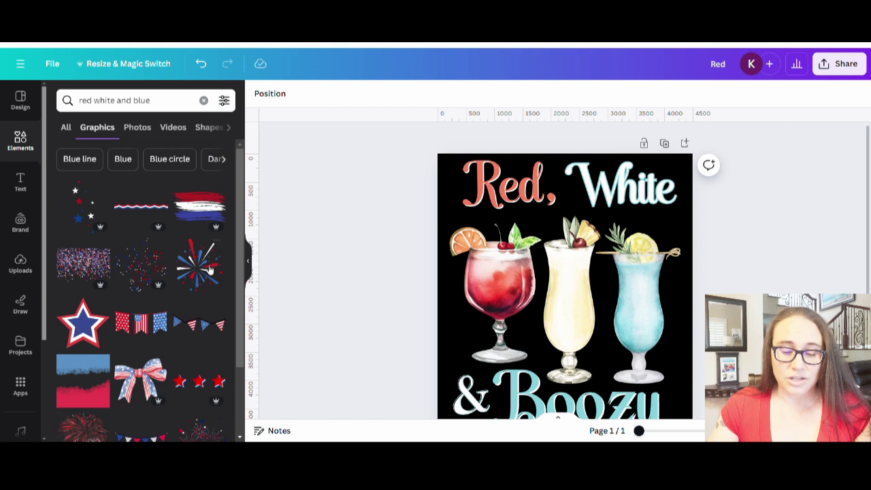
scroll(142, 272, "down", 5)
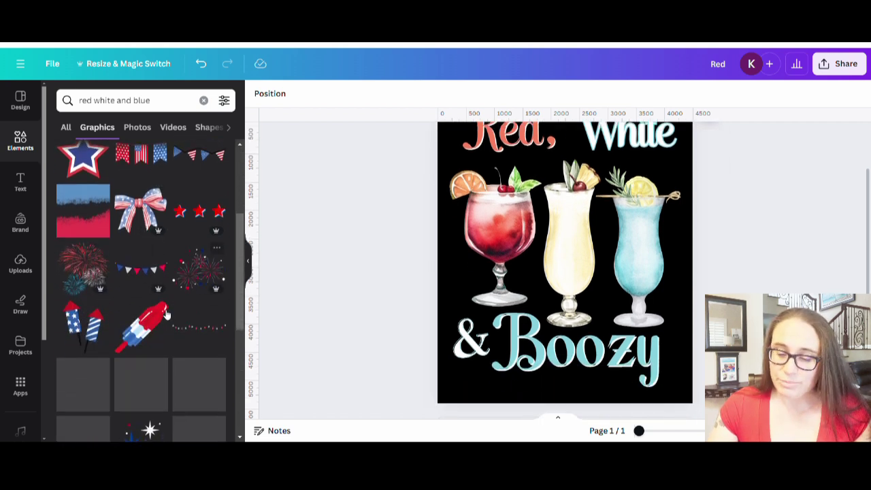
Try the red, white and blue fireworks graphic enlarged across the cocktails, and delete it.
left_click(83, 276)
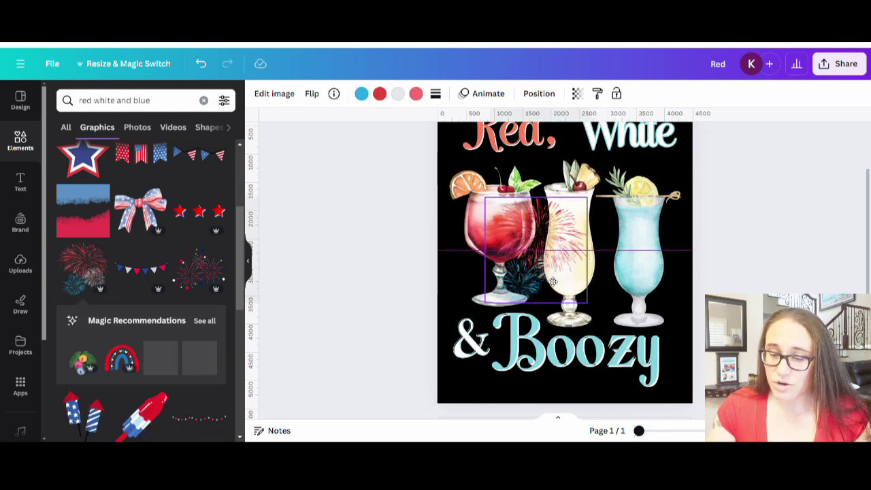
left_click_drag(562, 257, 512, 257)
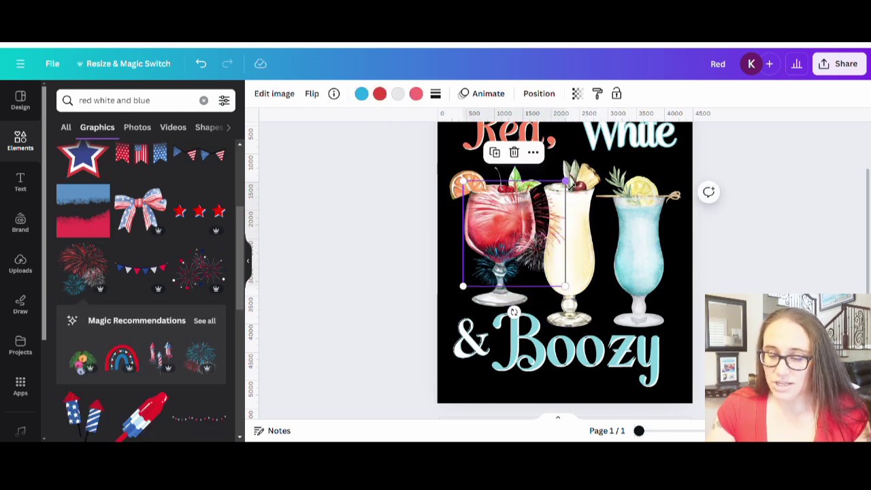
left_click_drag(565, 184, 598, 147)
left_click_drag(531, 225, 518, 239)
left_click_drag(600, 281, 633, 317)
left_click_drag(574, 253, 591, 253)
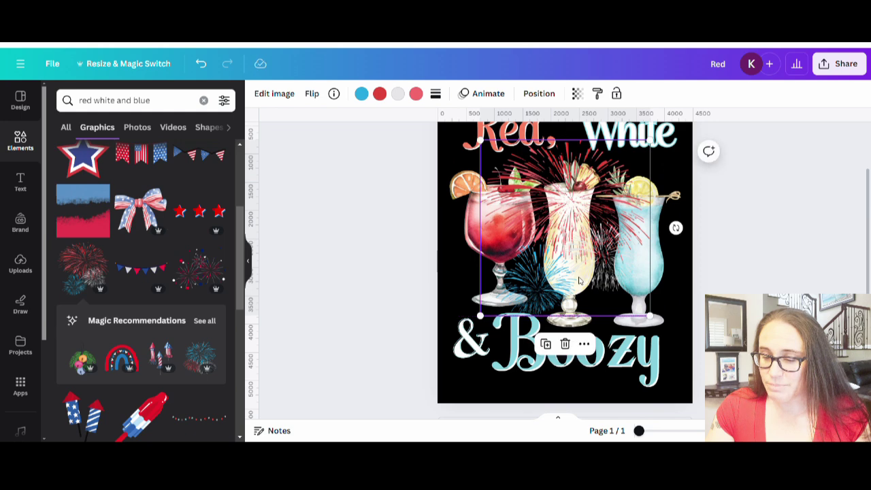
scroll(591, 310, "up", 2)
left_click_drag(582, 334, 633, 307)
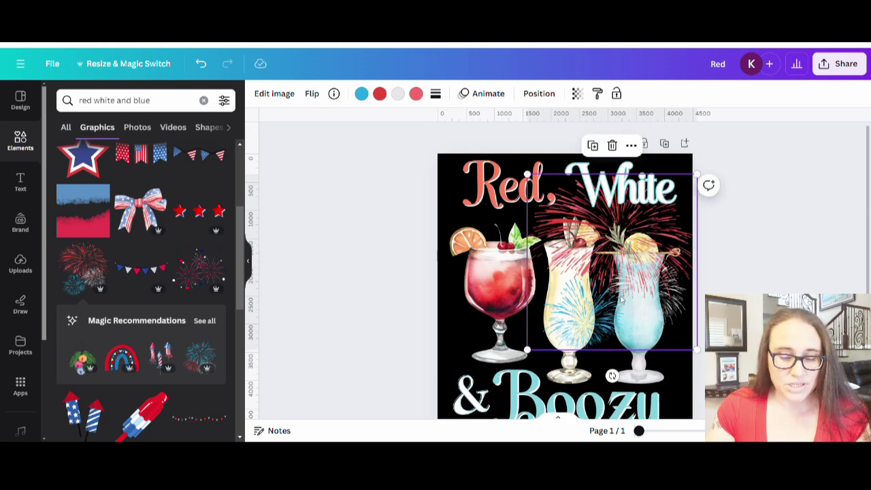
key("Delete")
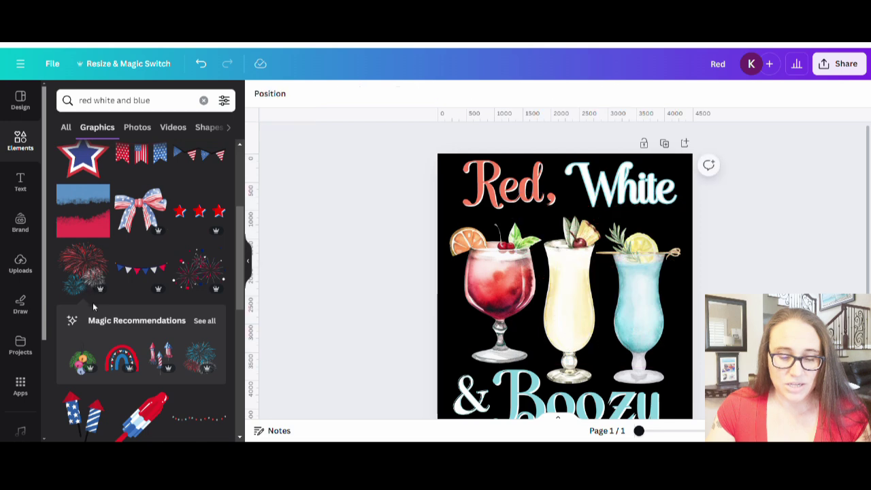
Find a scattered red, white and blue stars graphic, add it to the design and enlarge it to span most of the three cocktails.
scroll(92, 302, "down", 3)
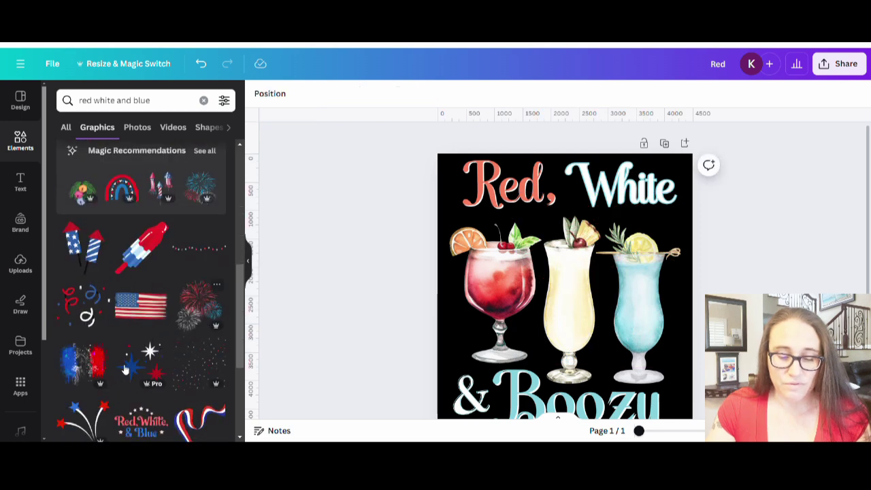
scroll(136, 354, "down", 1)
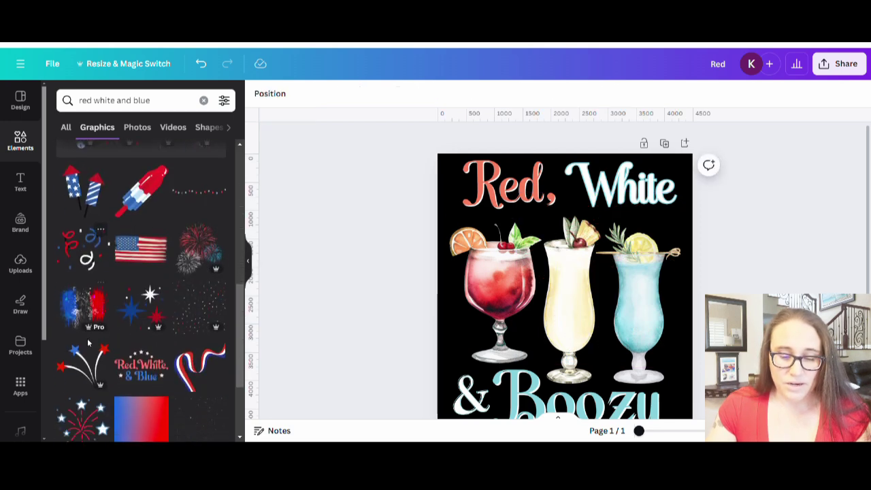
scroll(126, 333, "down", 2)
scroll(127, 348, "down", 3)
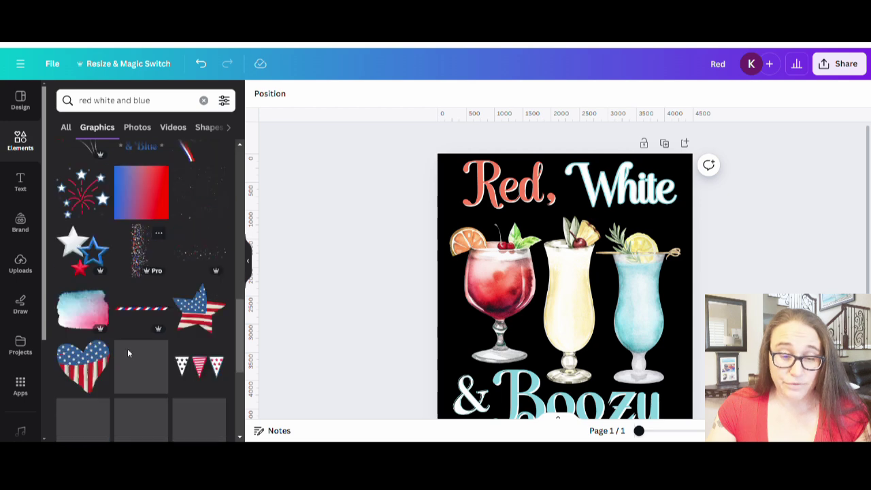
scroll(122, 340, "down", 1)
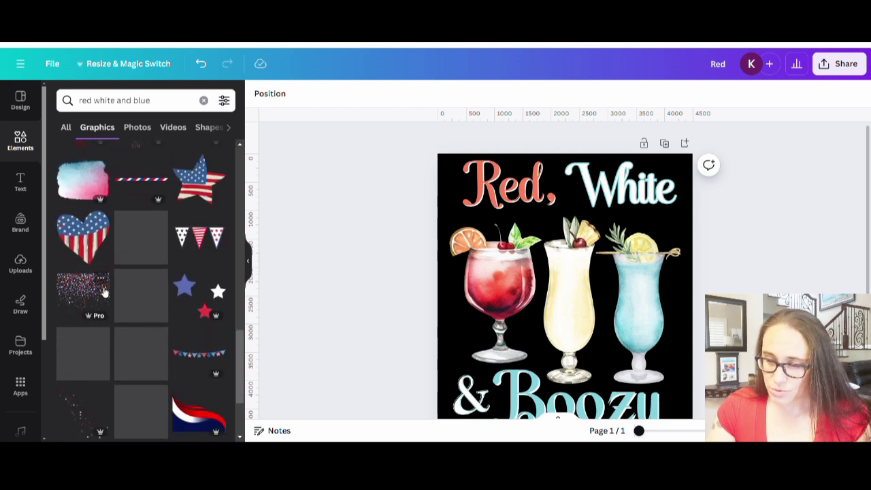
scroll(127, 249, "down", 2)
left_click(84, 301)
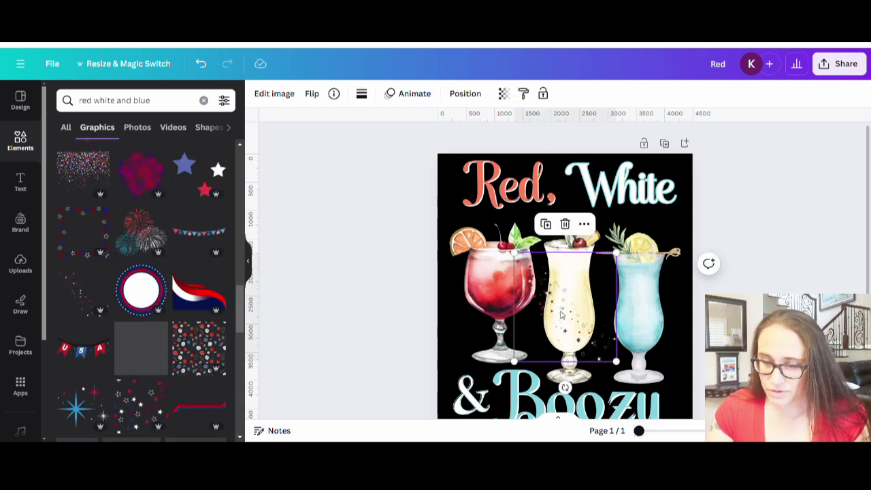
left_click_drag(618, 253, 683, 159)
left_click_drag(629, 302, 597, 318)
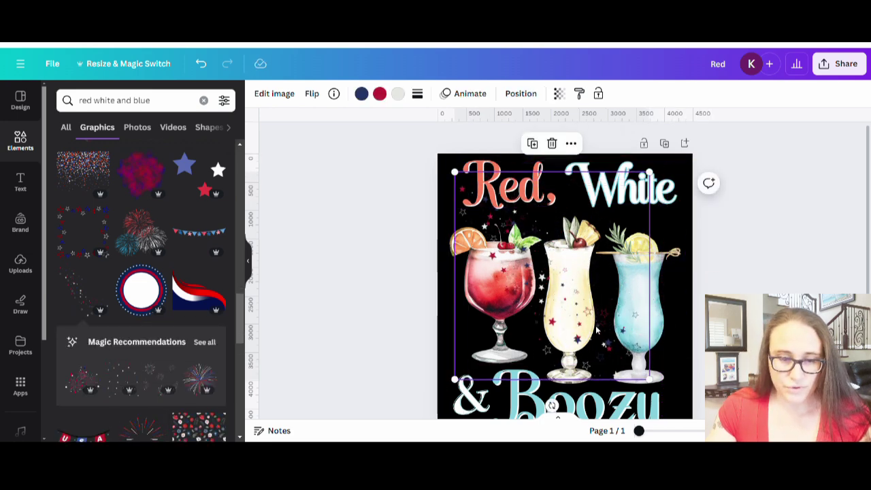
Recolor the scattered stars with the document colors: coral for red, light turquoise for navy and white for gray.
left_click(379, 93)
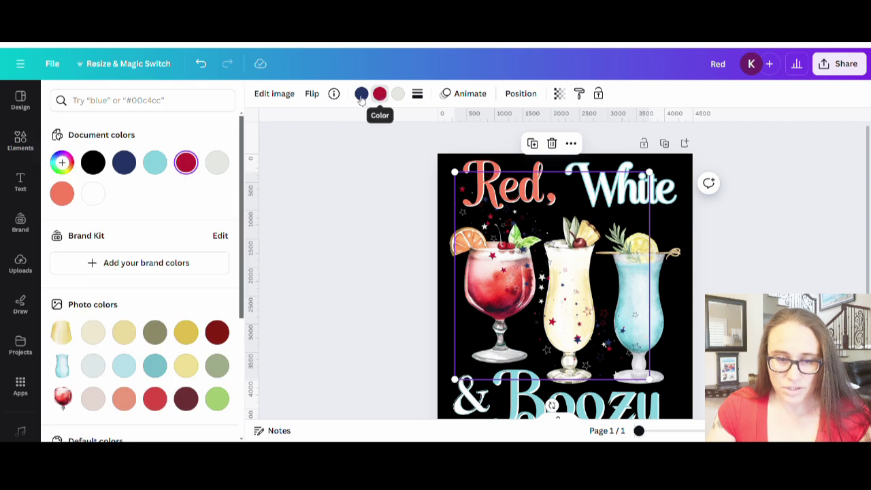
left_click(61, 196)
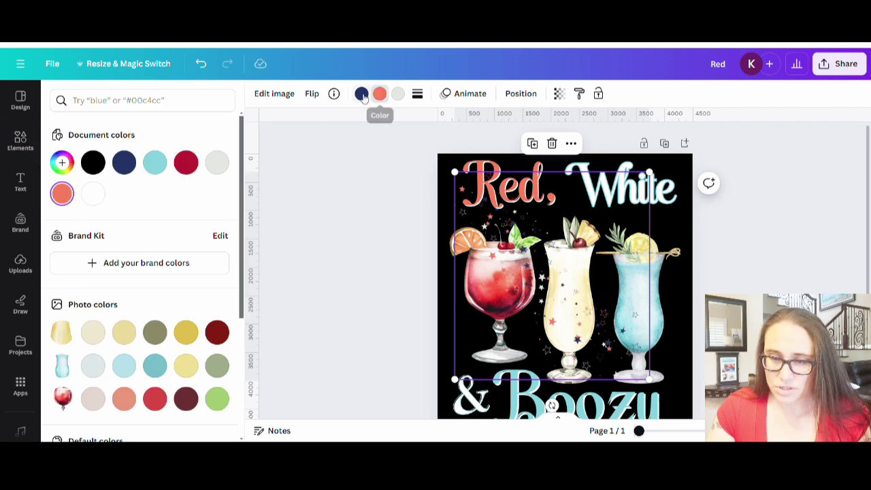
left_click(361, 94)
left_click(156, 172)
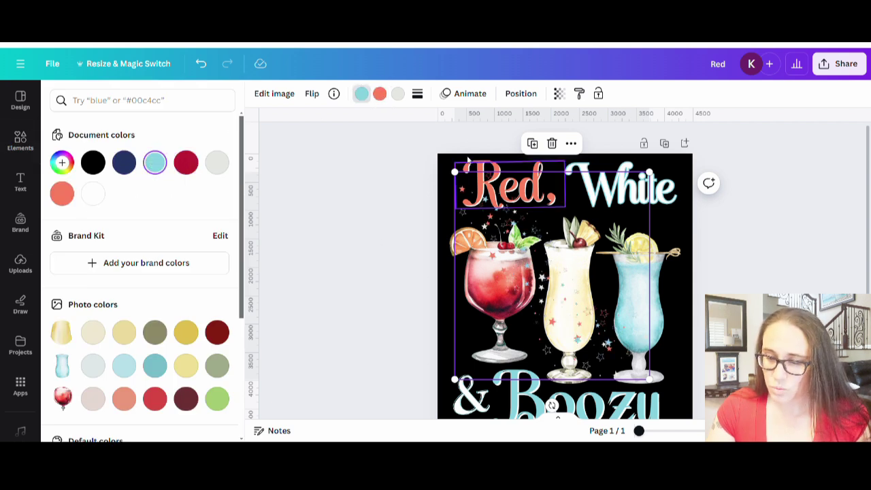
left_click(399, 94)
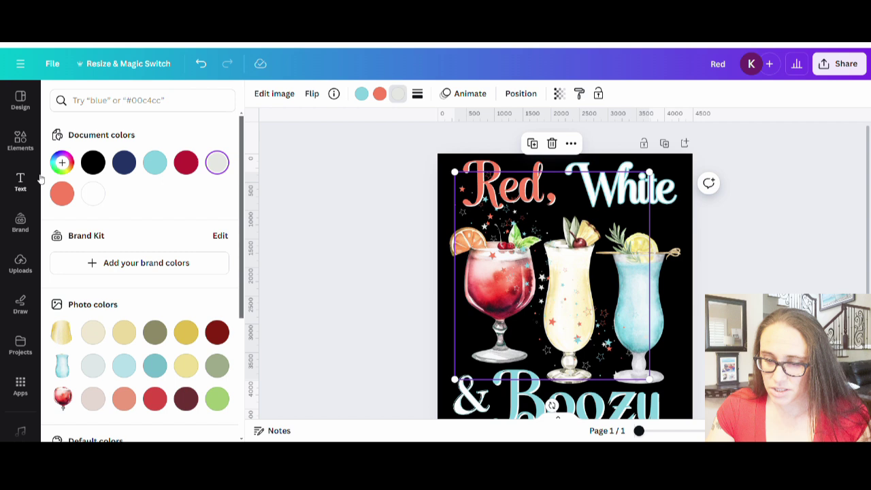
left_click(93, 194)
Place the stars around the red cocktail and add rotated, resized copies so stars spread across all three drinks.
left_click_drag(575, 287, 564, 291)
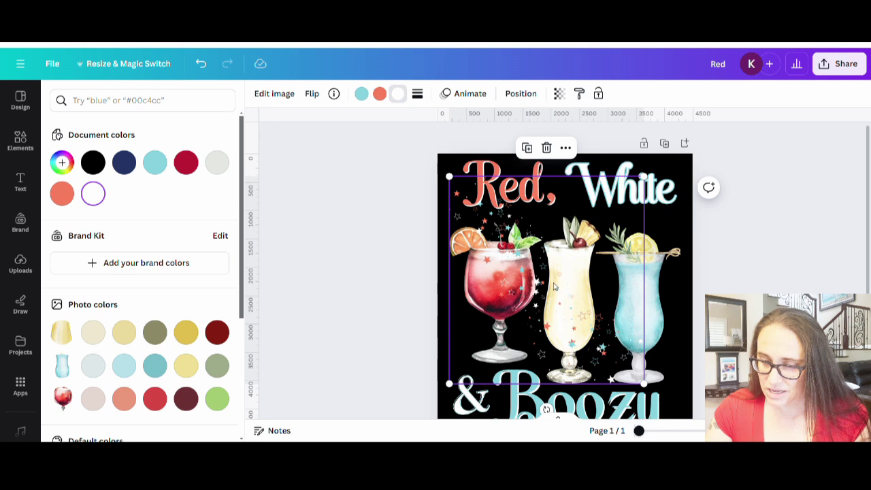
left_click_drag(558, 294, 636, 266)
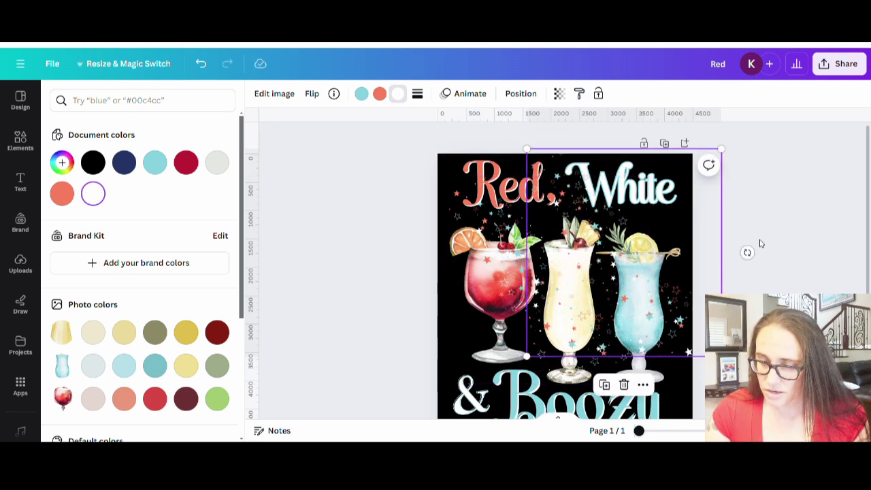
left_click_drag(747, 253, 540, 351)
left_click_drag(657, 296, 671, 319)
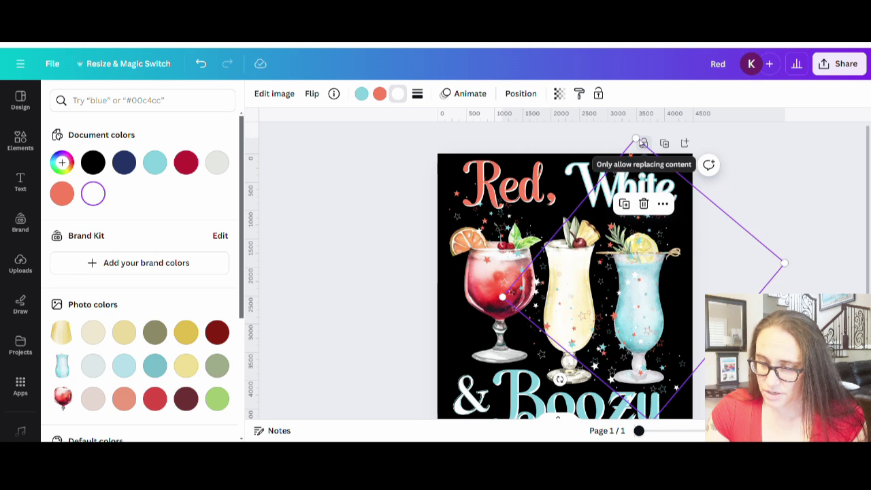
left_click_drag(636, 141, 655, 236)
left_click_drag(649, 342, 670, 321)
key("ctrl+z")
key("ctrl+z")
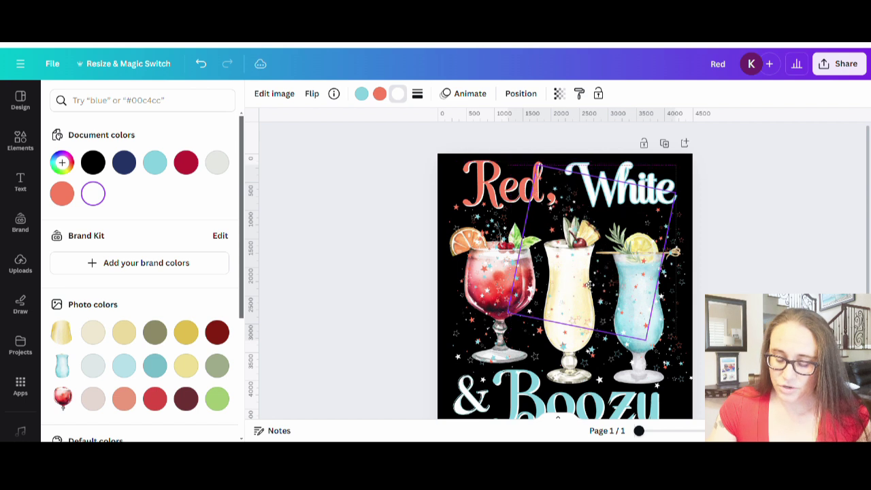
Send the star graphics behind the three cocktails.
left_click(588, 285)
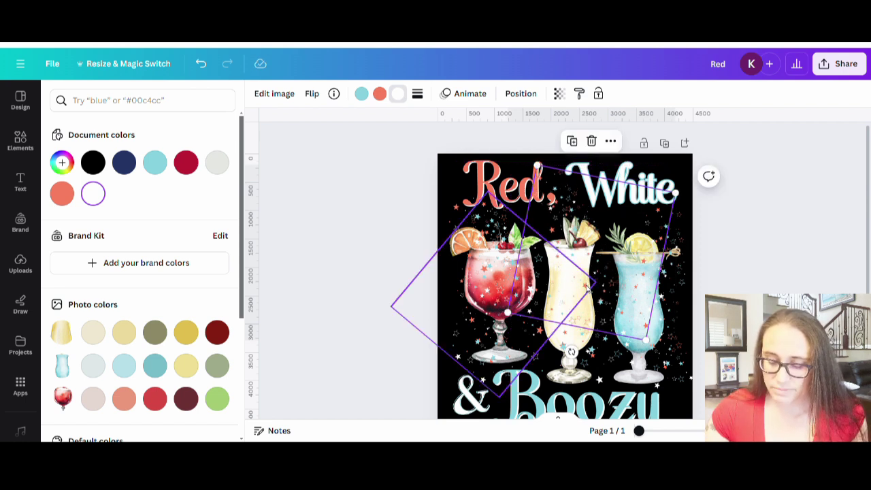
left_click(521, 279)
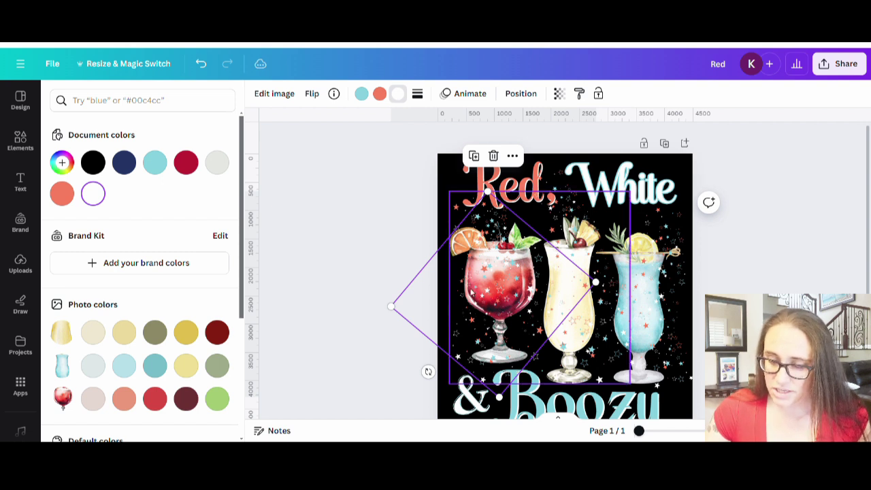
left_click_drag(486, 306, 590, 253)
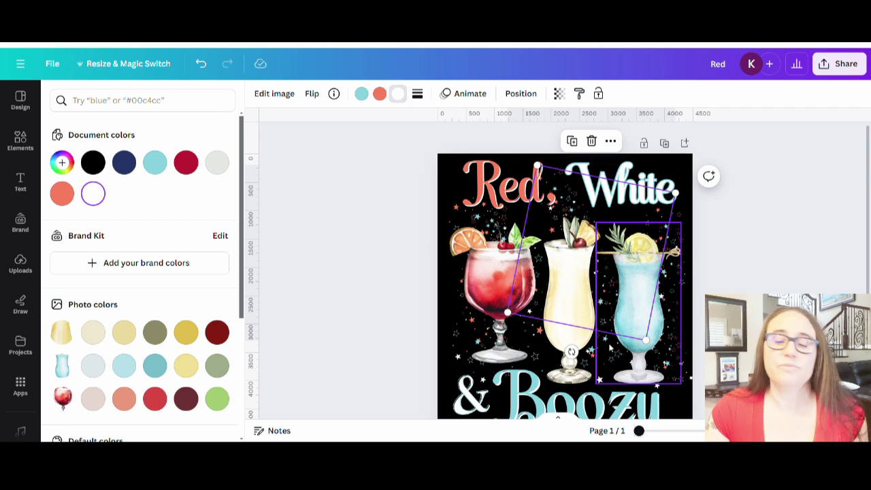
key("Escape")
key("Escape")
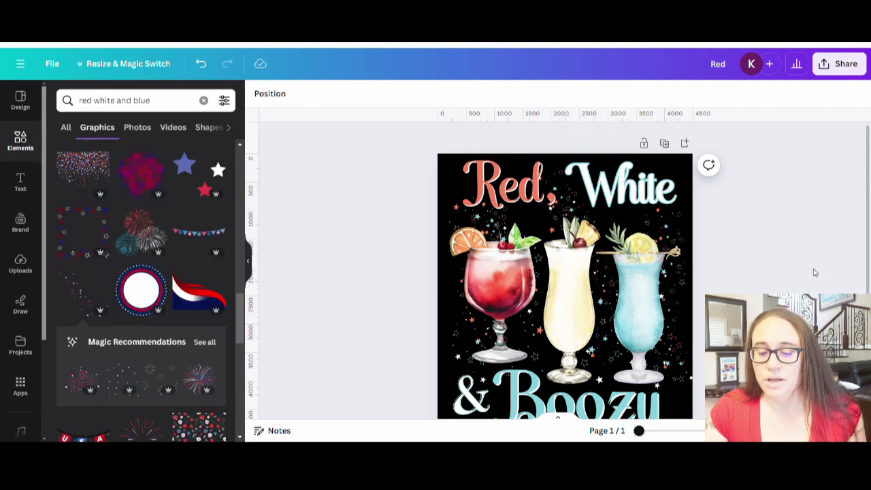
Shift the star copy behind the blue cocktail slightly and rotate it by about half a turn.
scroll(819, 260, "down", 2)
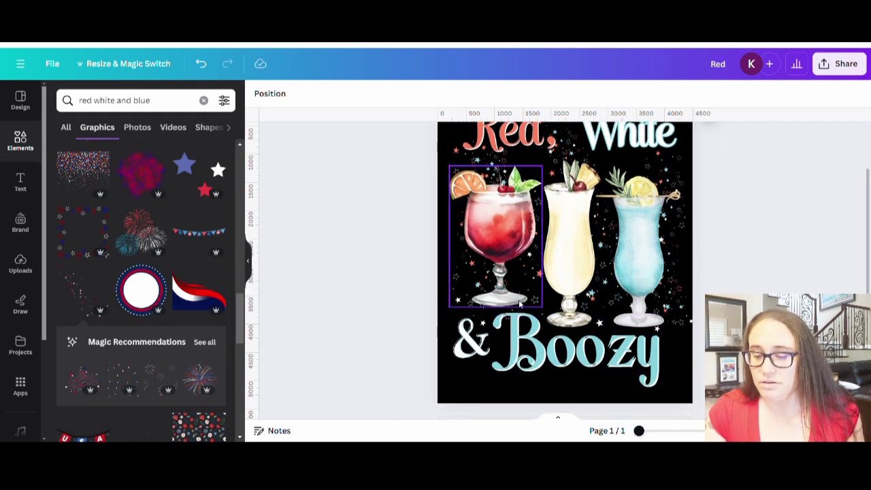
left_click(686, 328)
left_click_drag(683, 329, 690, 332)
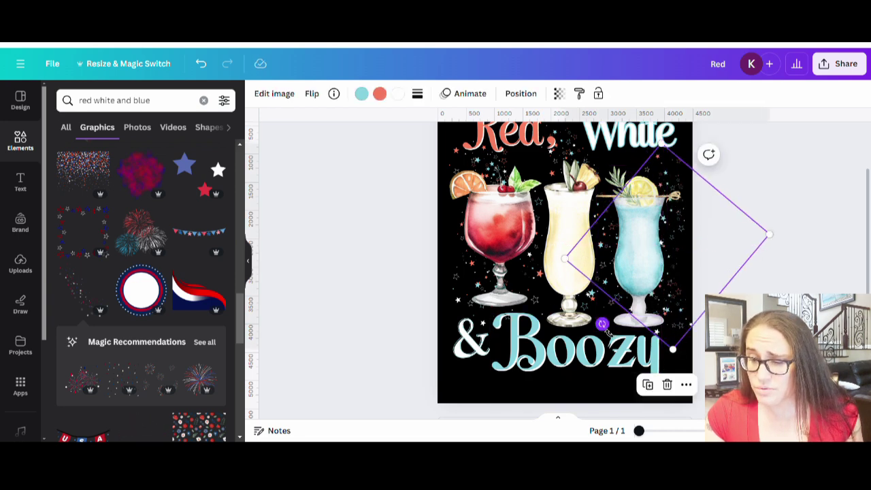
left_click_drag(603, 325, 733, 178)
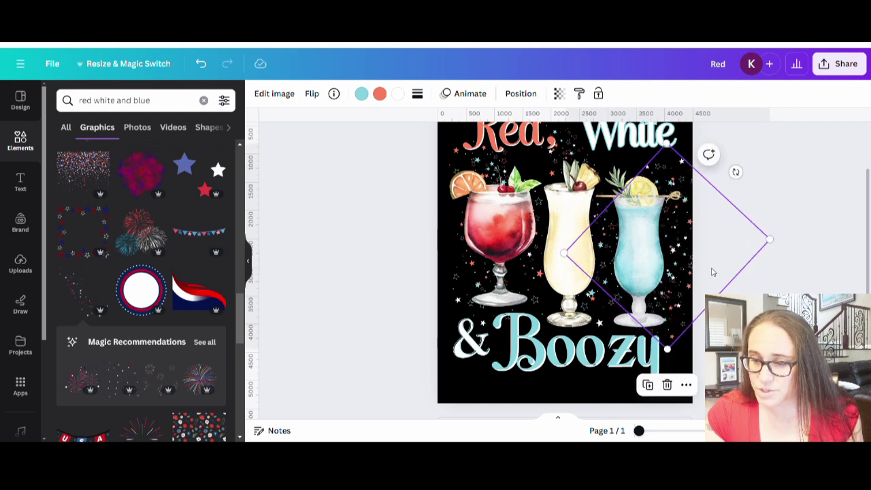
left_click(713, 272)
Review the whole design from the title to the lower edge with the stars in place.
scroll(713, 273, "up", 2)
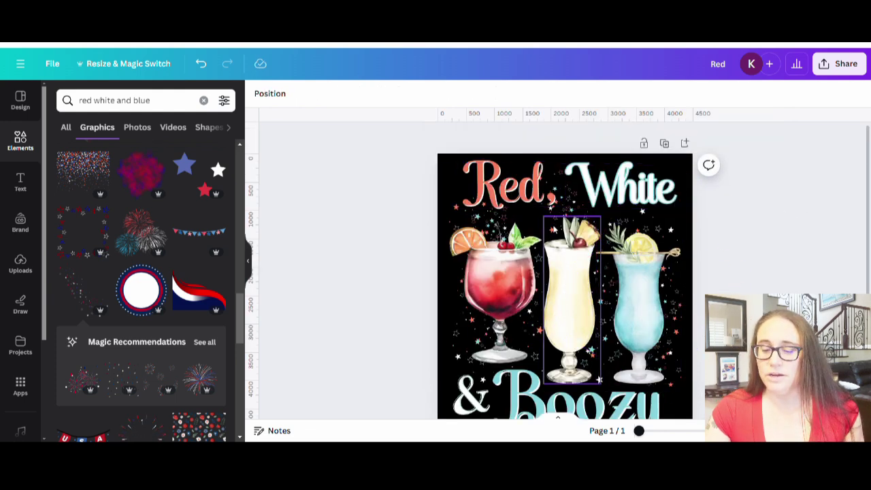
scroll(811, 258, "down", 2)
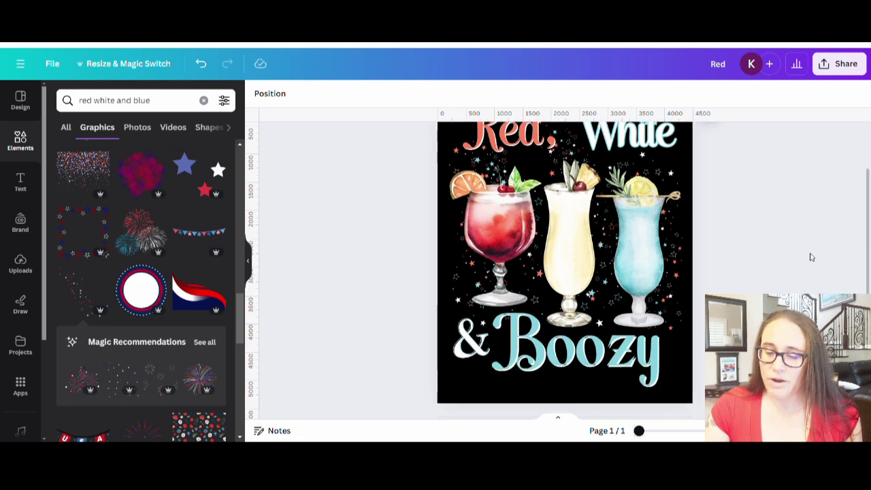
scroll(820, 254, "up", 2)
scroll(831, 272, "down", 3)
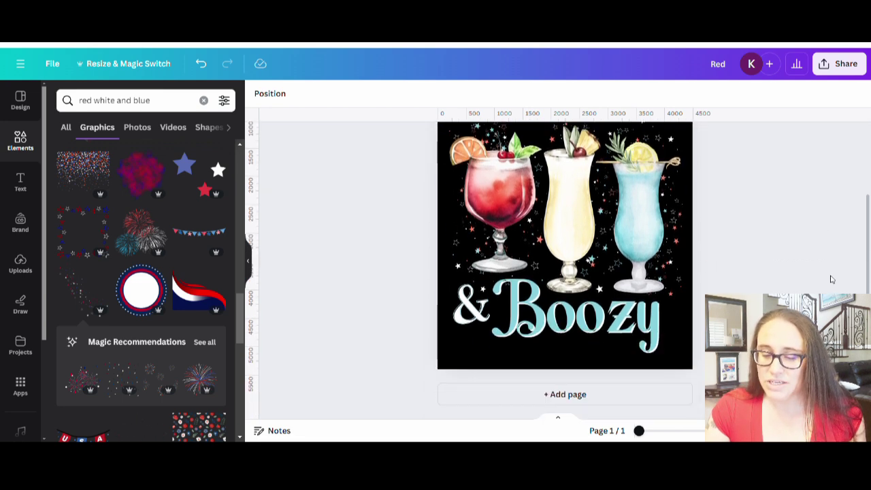
scroll(836, 274, "up", 3)
scroll(789, 208, "down", 1)
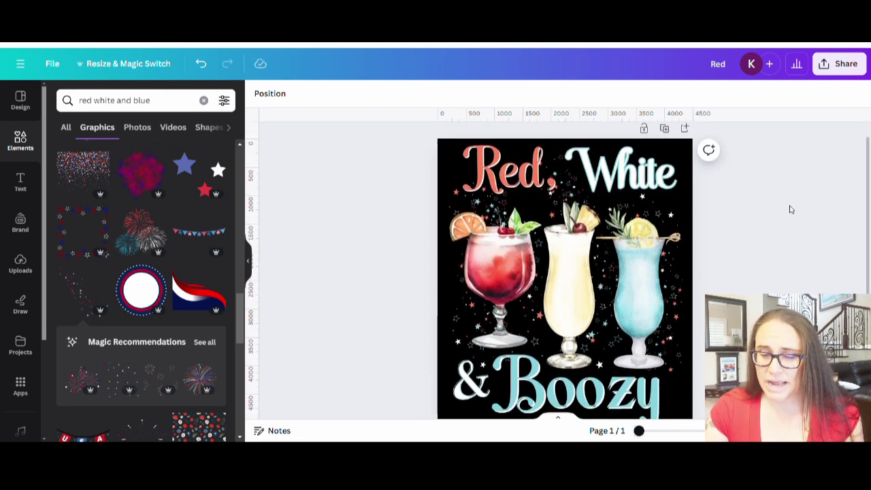
scroll(696, 188, "up", 1)
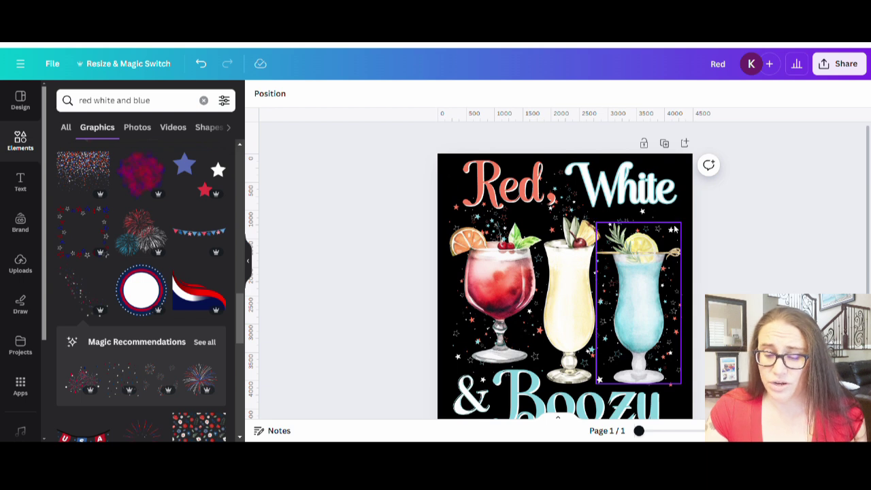
scroll(694, 328, "down", 3)
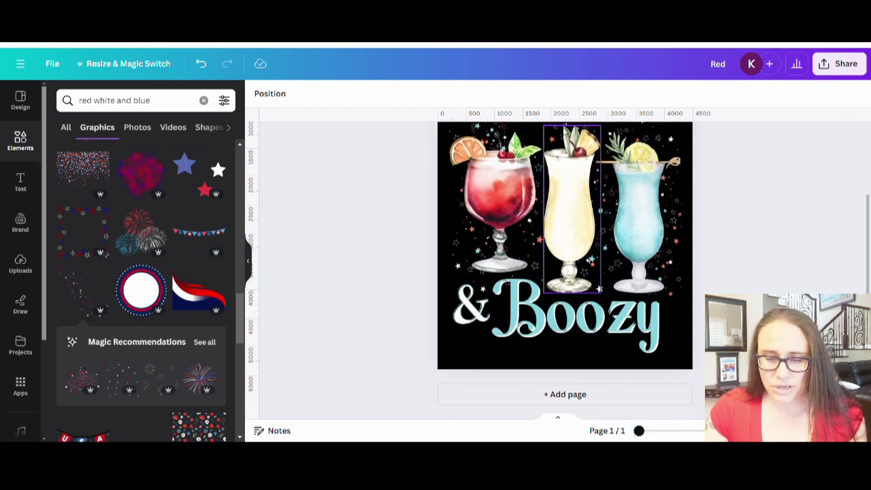
Change the page background to the dark blue from the default solid colors.
left_click(480, 364)
left_click(258, 94)
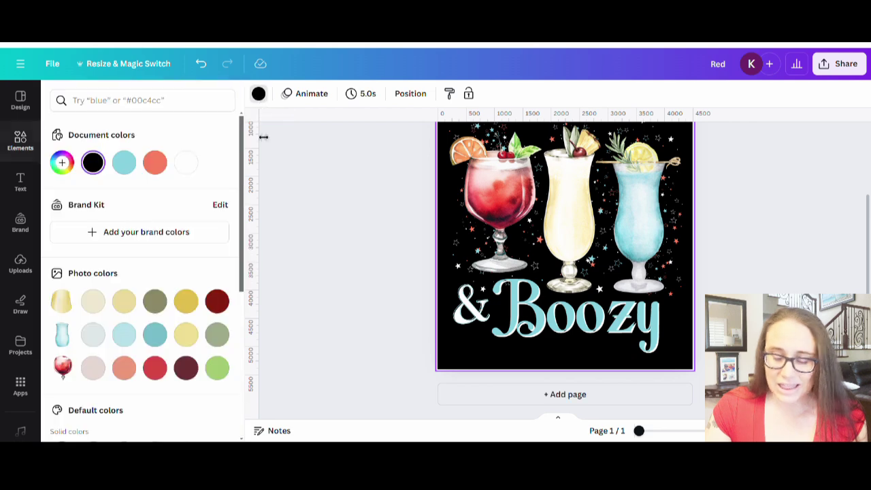
scroll(187, 294, "down", 3)
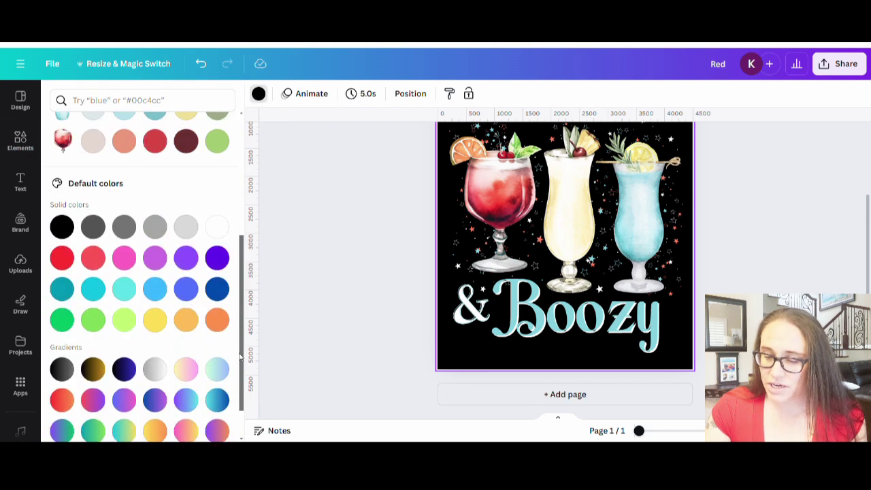
left_click(217, 288)
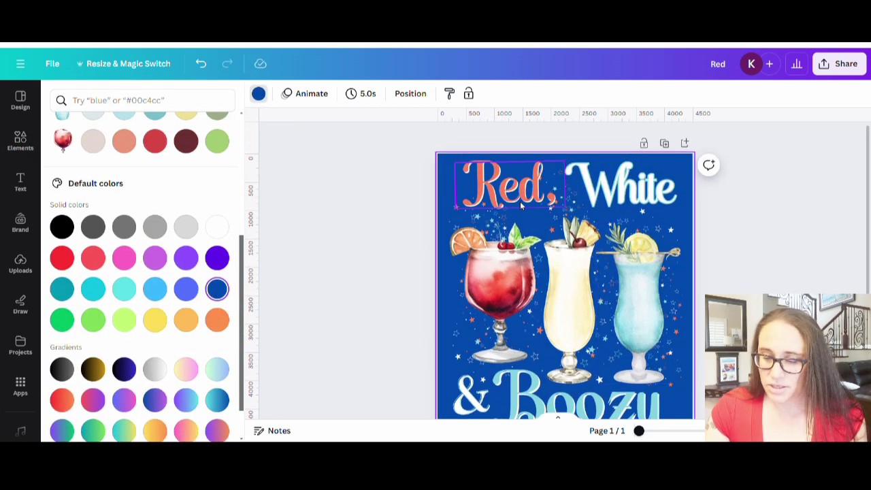
Change the page background to white from the default solid colors and check the whole design against it.
scroll(682, 342, "down", 3)
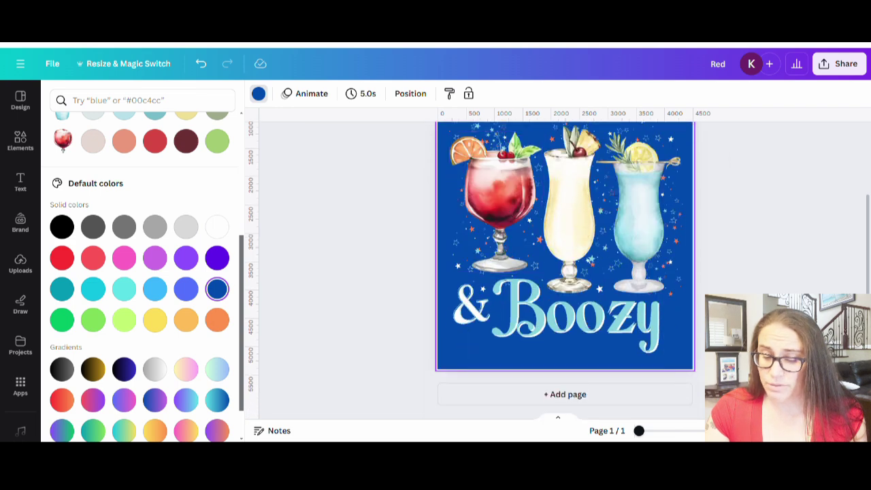
scroll(688, 313, "up", 3)
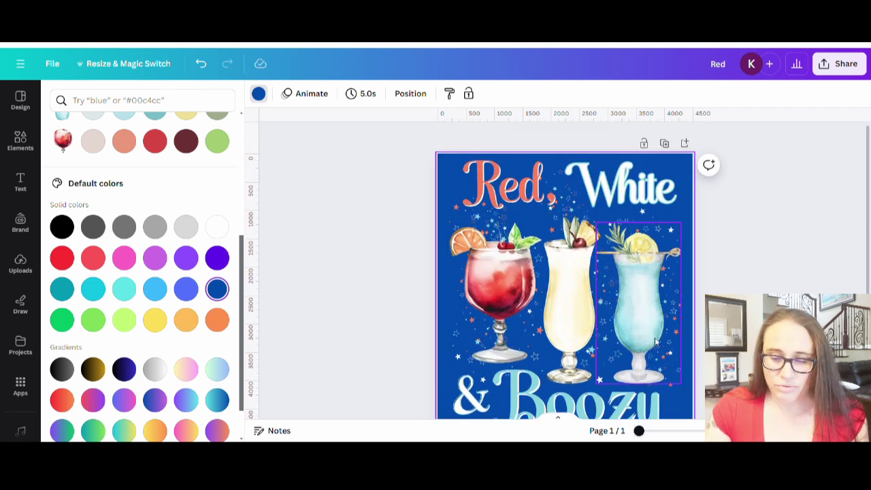
scroll(344, 251, "down", 2)
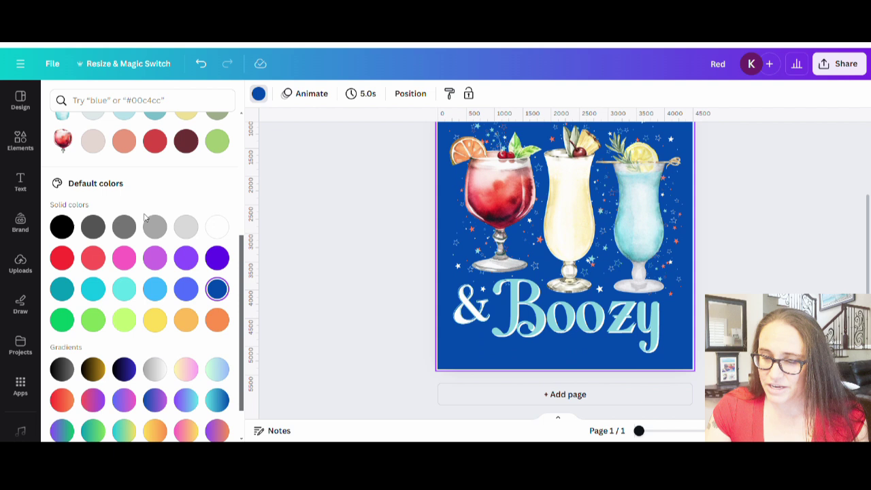
left_click(217, 227)
scroll(681, 286, "up", 3)
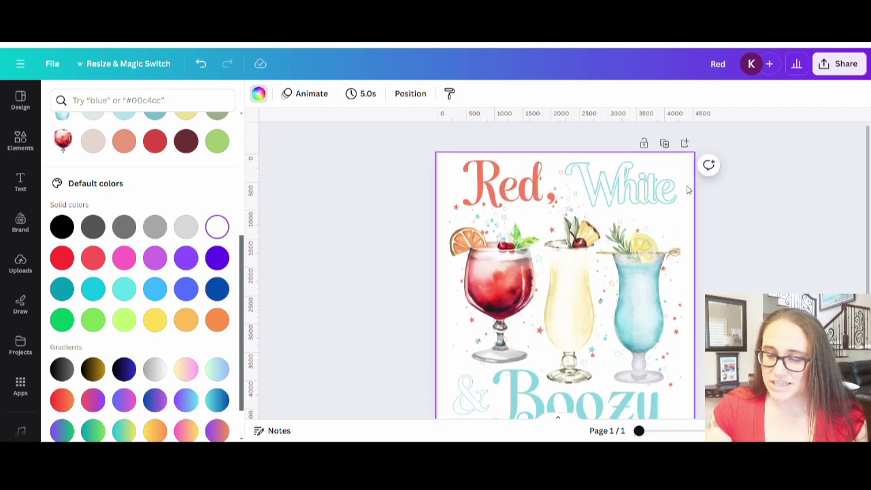
scroll(565, 259, "down", 3)
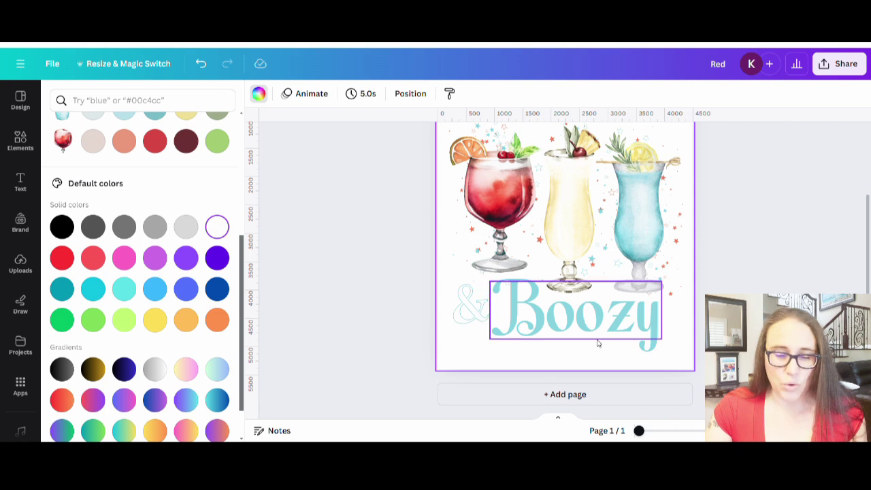
scroll(598, 344, "up", 3)
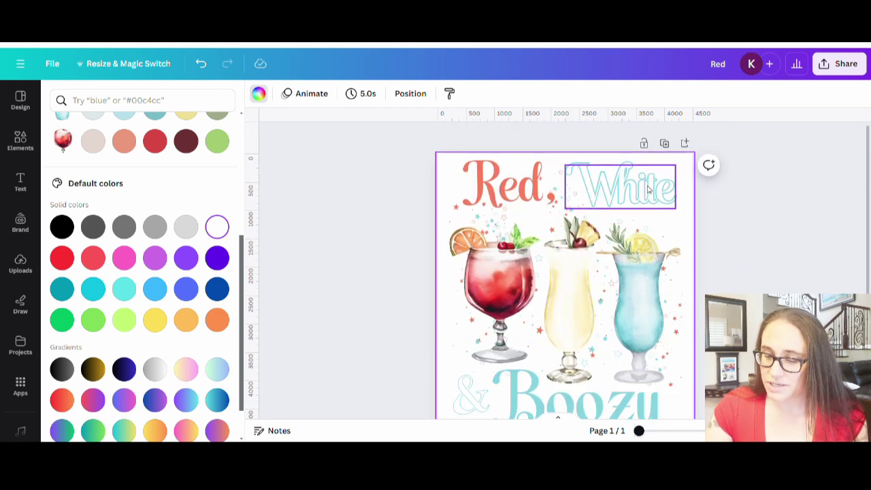
Set the page background to black from the default solid colors and check the design from title to lower edge.
left_click(62, 227)
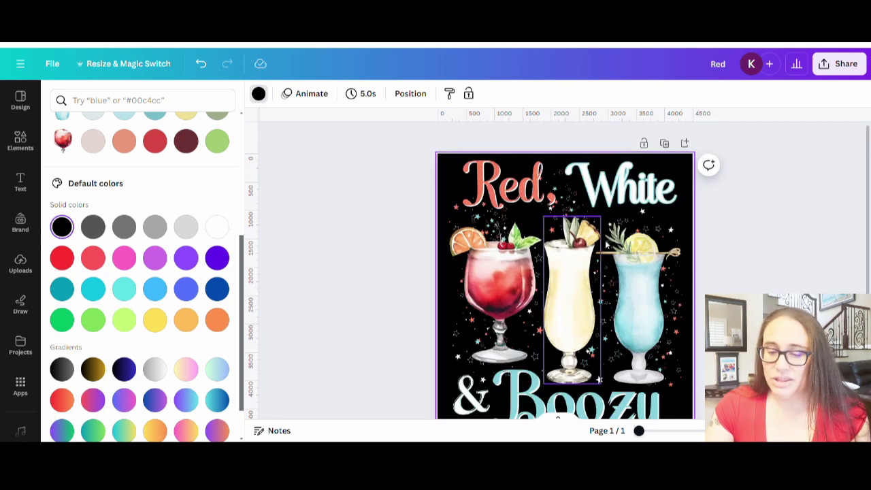
left_click(770, 248)
scroll(789, 266, "down", 3)
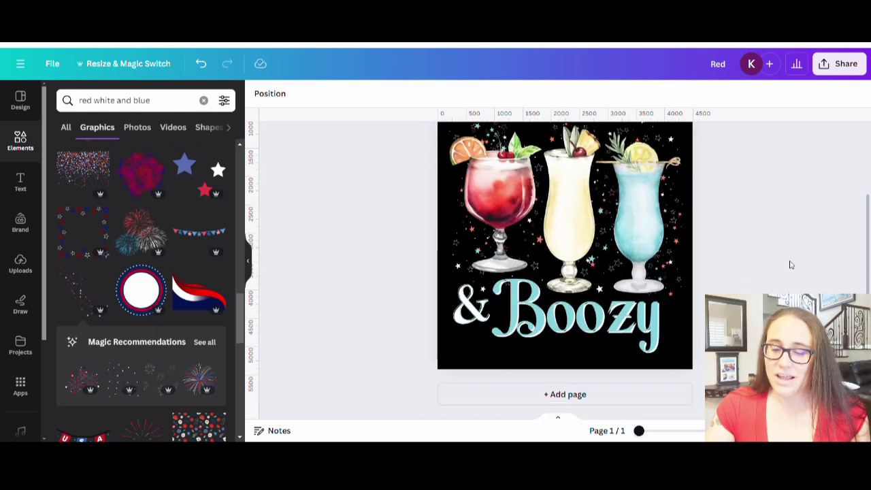
scroll(789, 264, "up", 3)
scroll(788, 265, "down", 1)
scroll(786, 266, "up", 1)
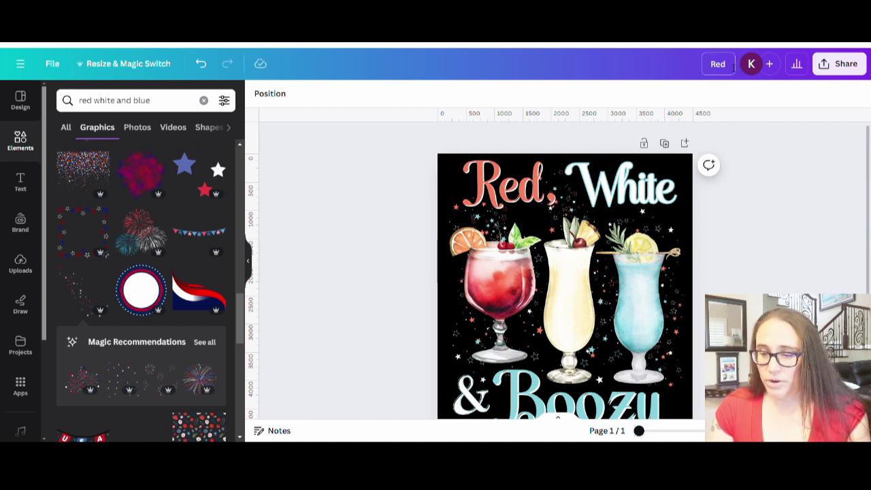
Rename the design as "Red white and boozy".
type("whi")
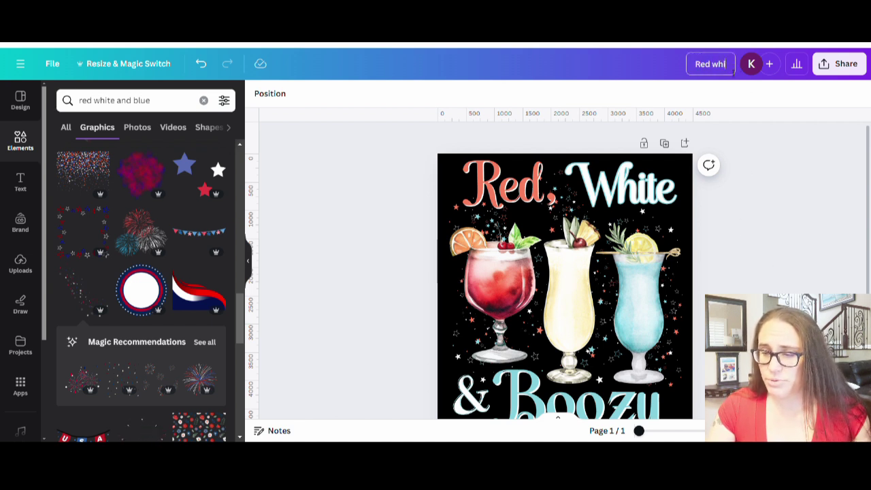
type("te and boozy")
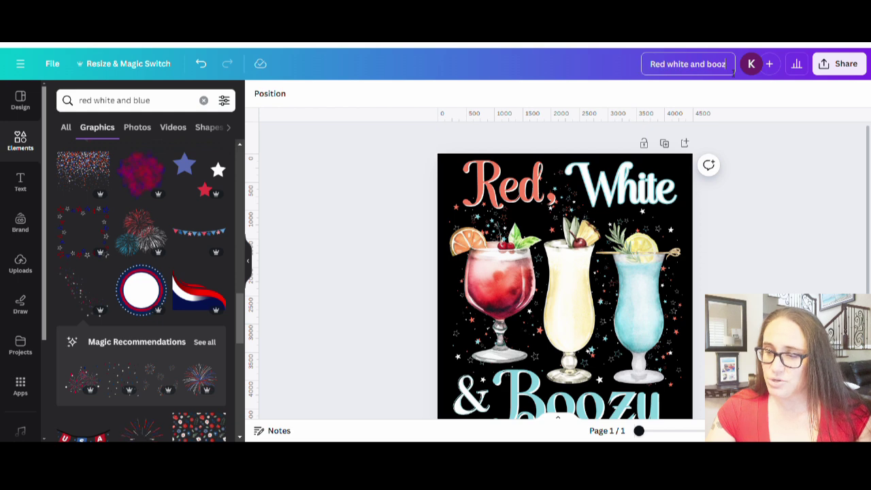
left_click(813, 171)
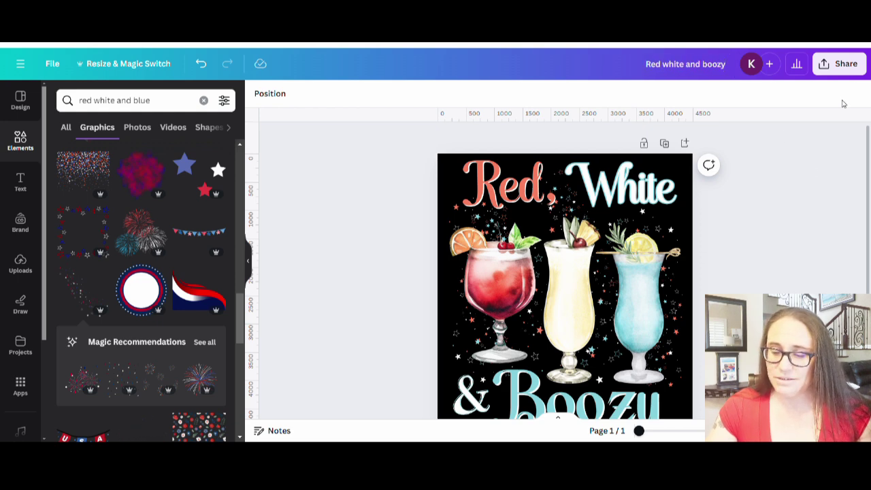
Download the design as a 4,500 × 5,400 px PNG with a transparent background and dismiss the sharing offer.
left_click(850, 64)
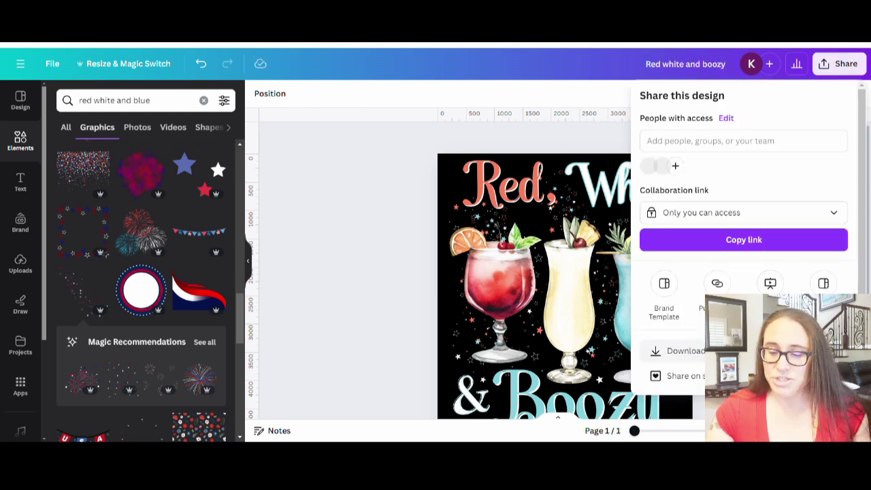
left_click(674, 352)
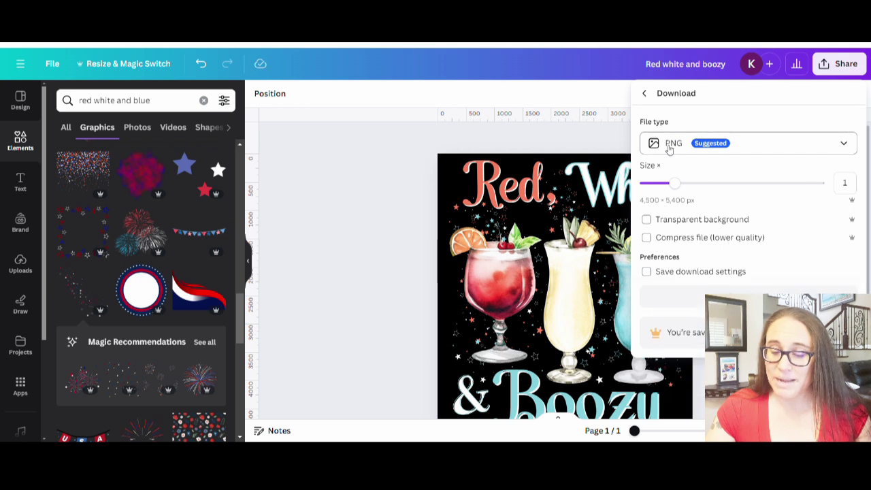
left_click(648, 219)
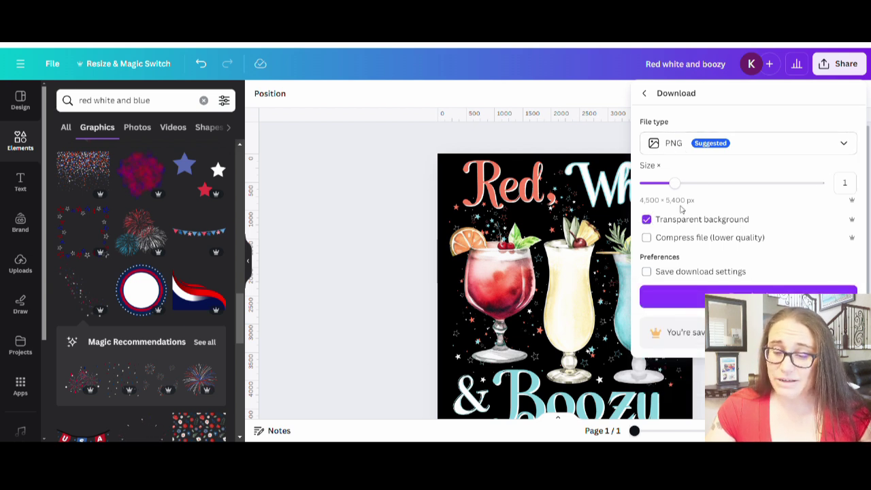
left_click(681, 297)
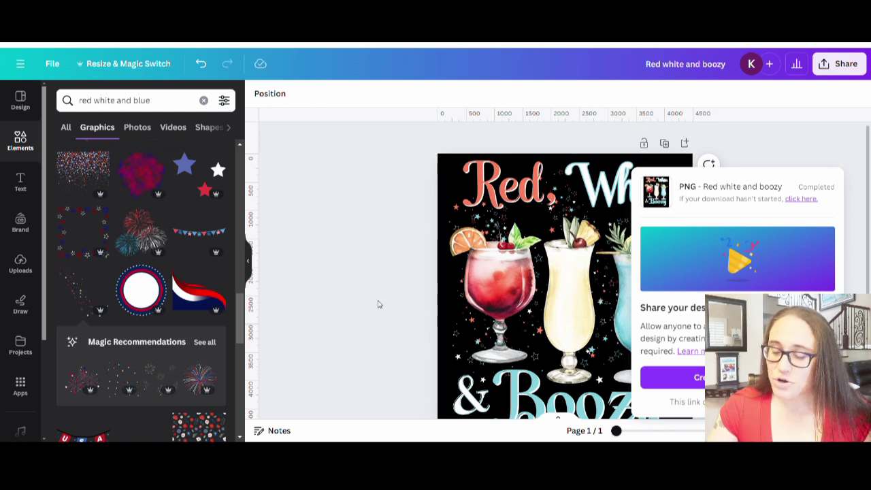
left_click(378, 272)
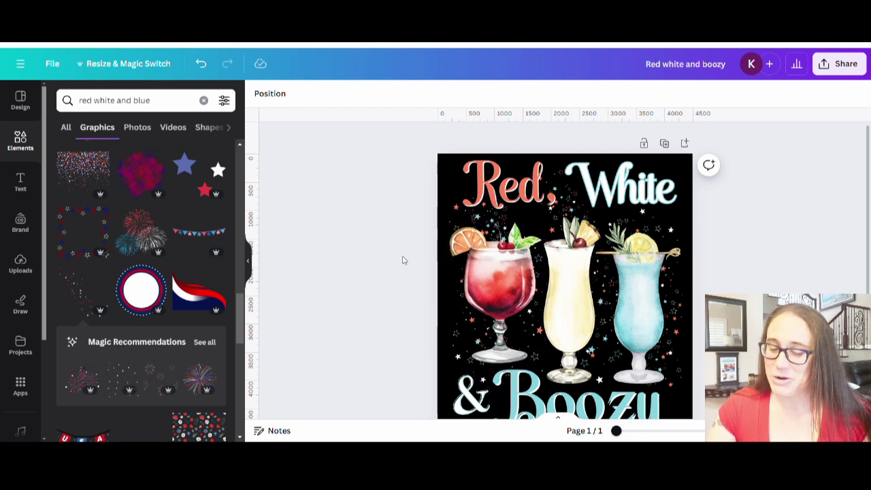
scroll(755, 242, "down", 3)
scroll(738, 239, "up", 3)
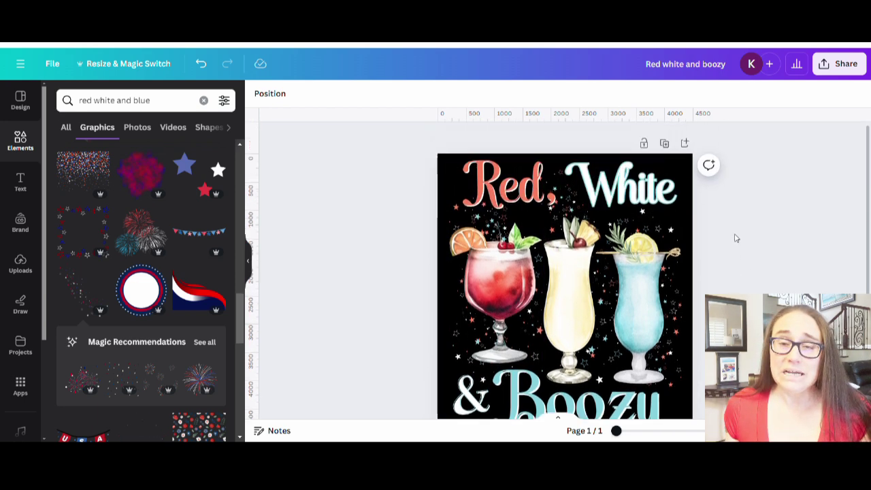